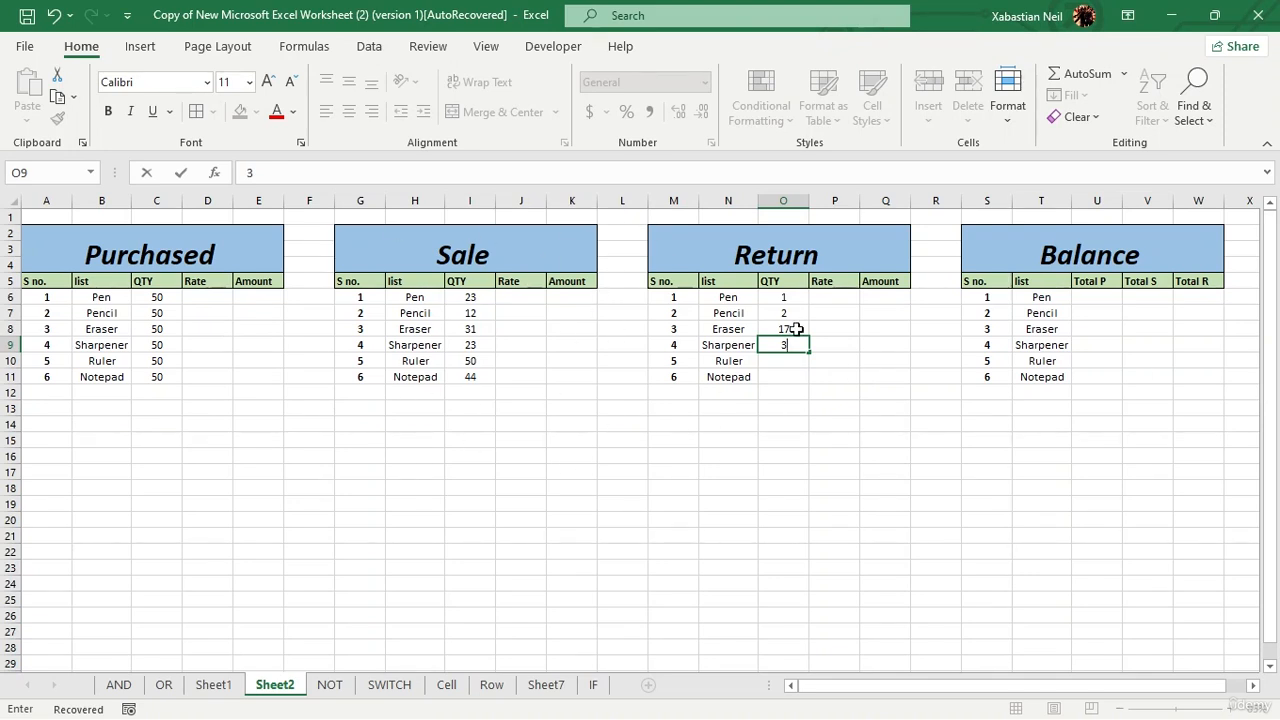
Step: Add an "Available" header in X5 beside Total R of the Balance table and apply a border to that cell
click(840, 393)
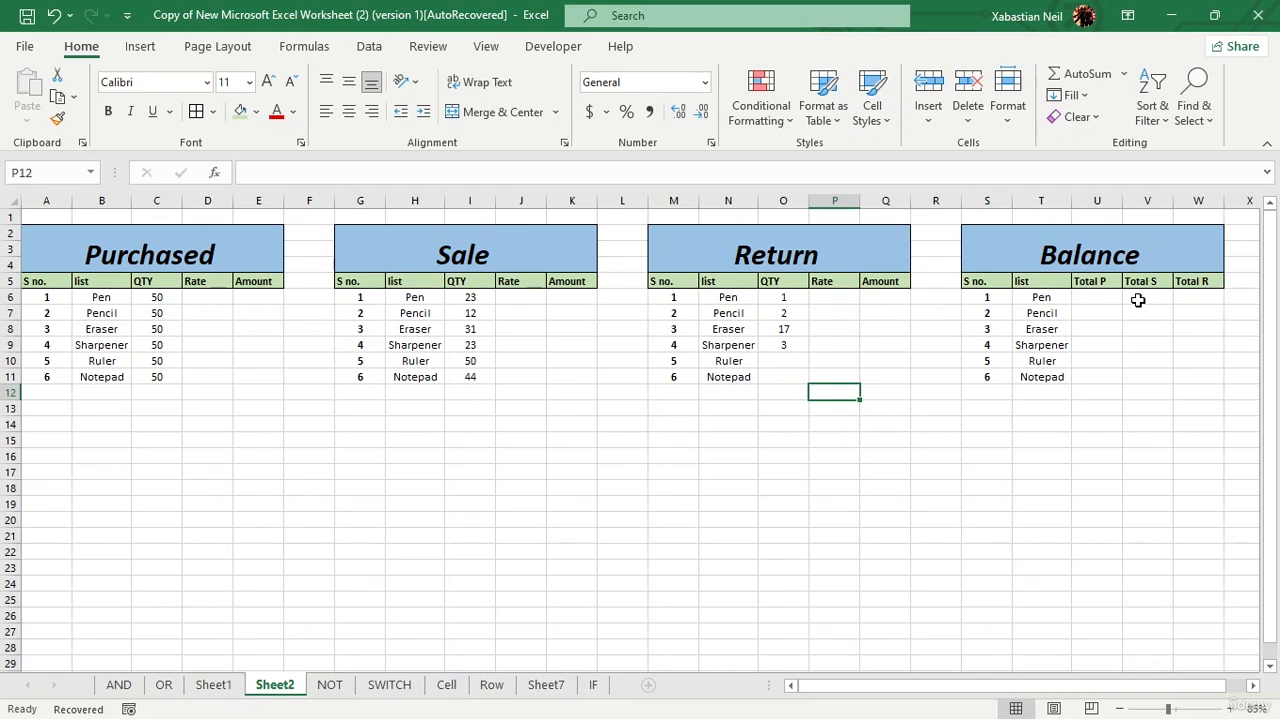
click(1241, 283)
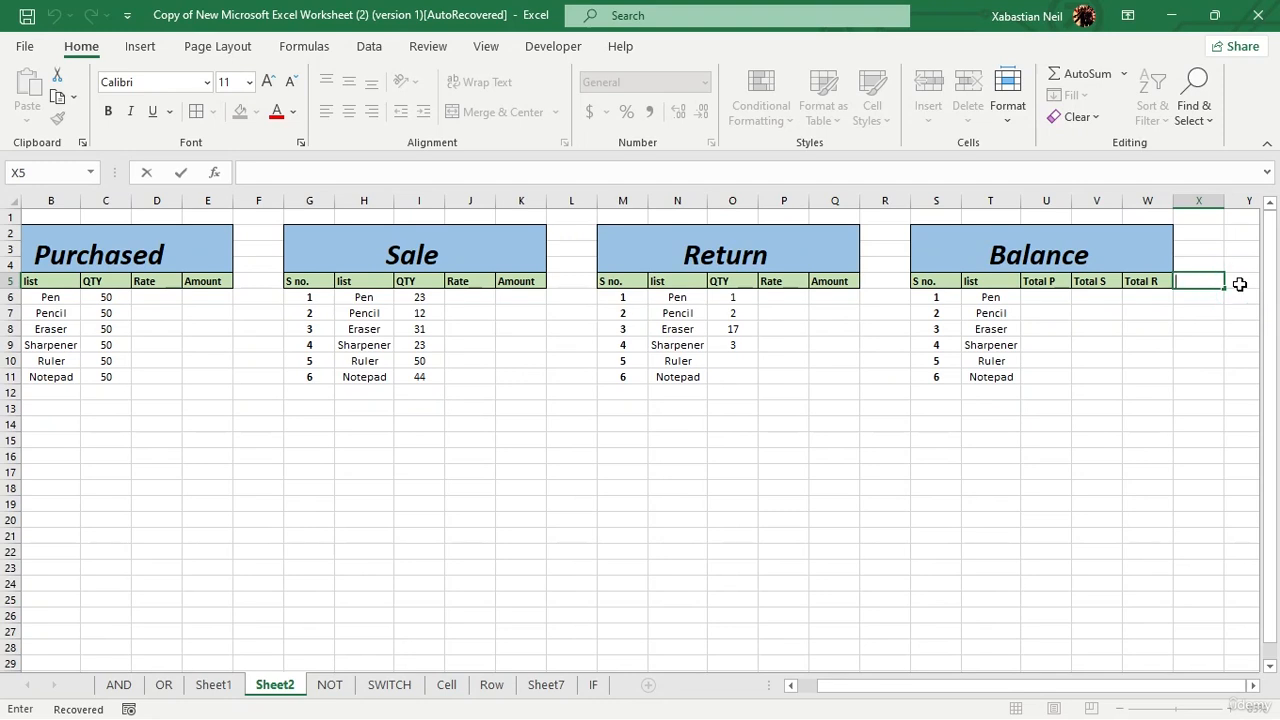
text(Available)
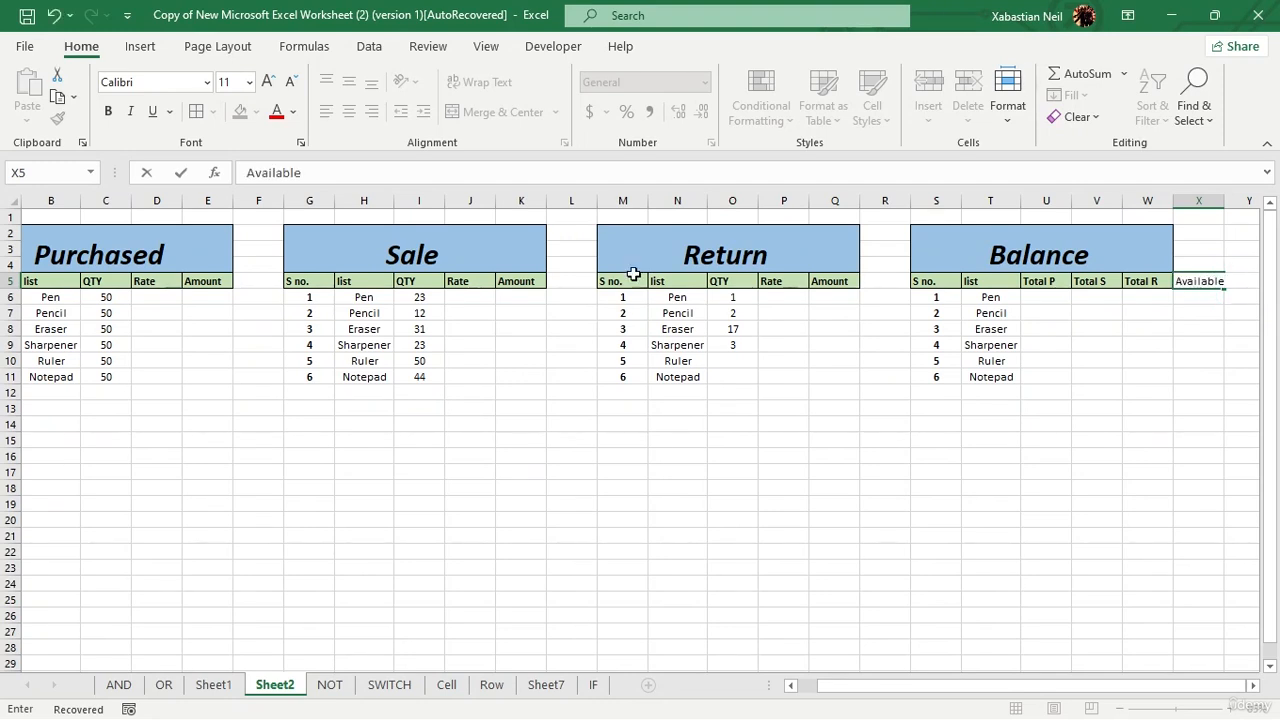
click(1002, 424)
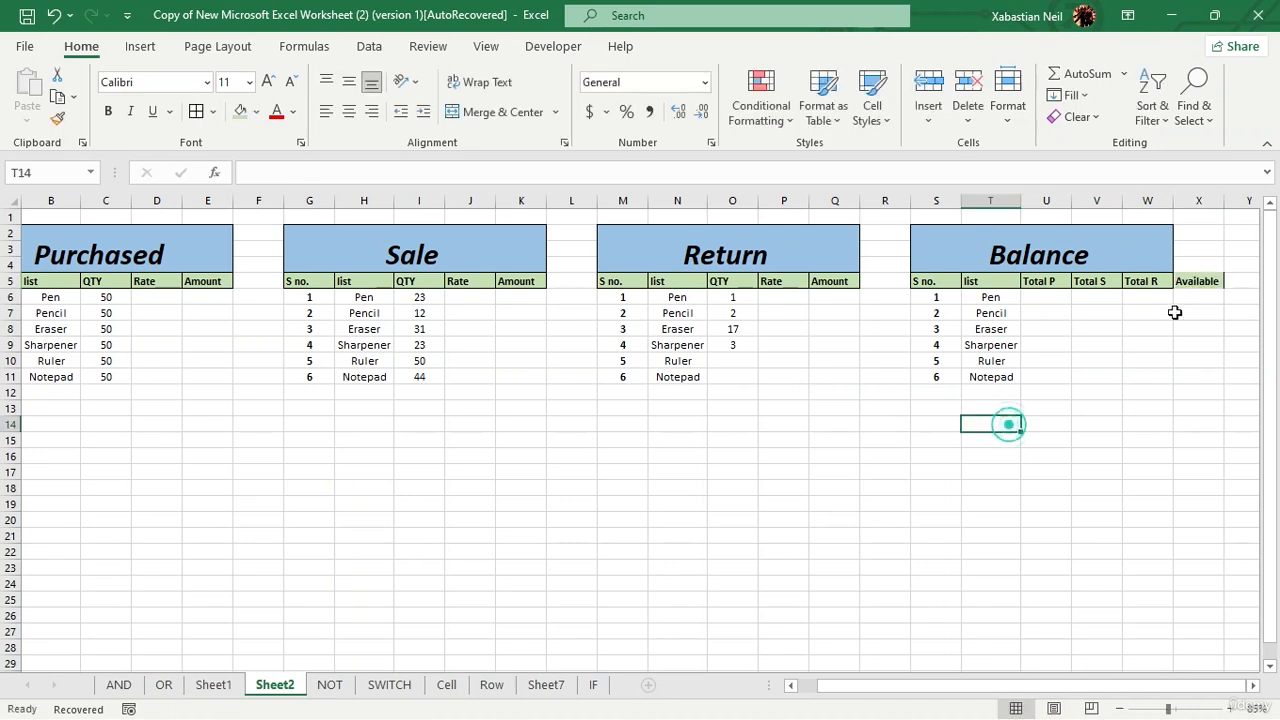
click(1203, 311)
click(1205, 280)
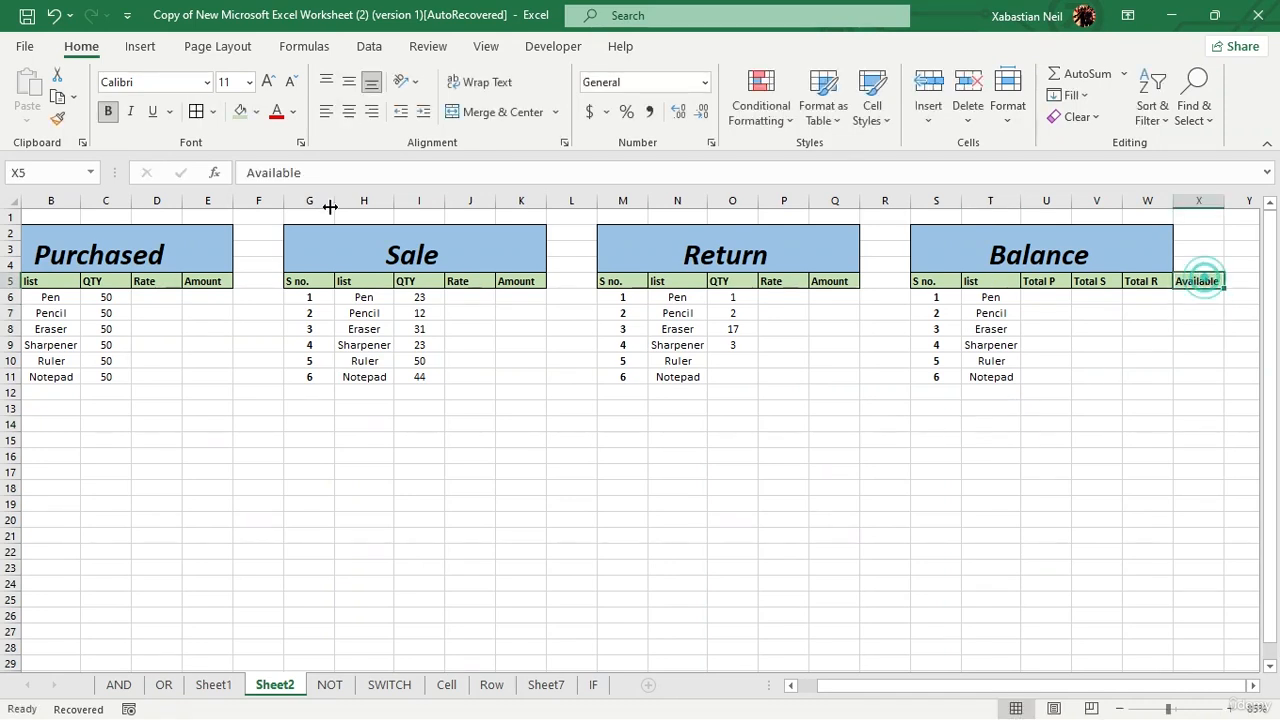
click(196, 111)
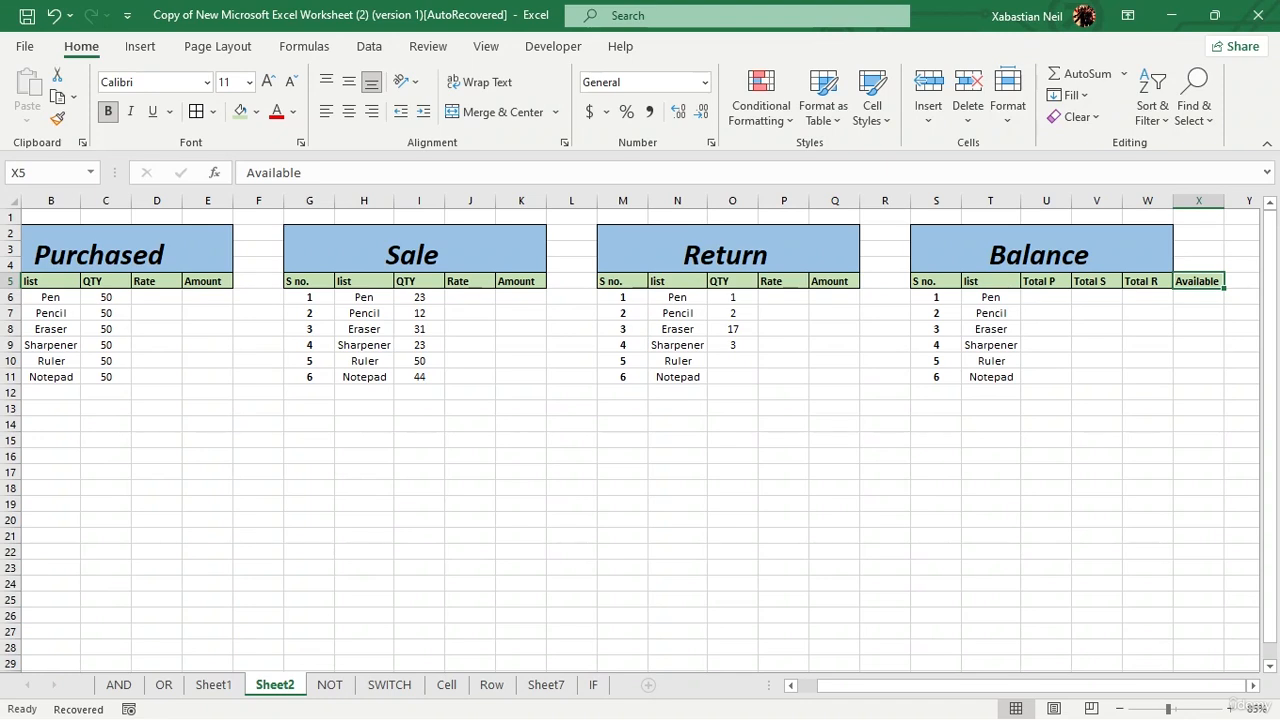
Step: Enter the Purchased rates for Pen, Pencil and Eraser as 457, 235 and 246 in D6:D8
click(158, 297)
double_click(158, 297)
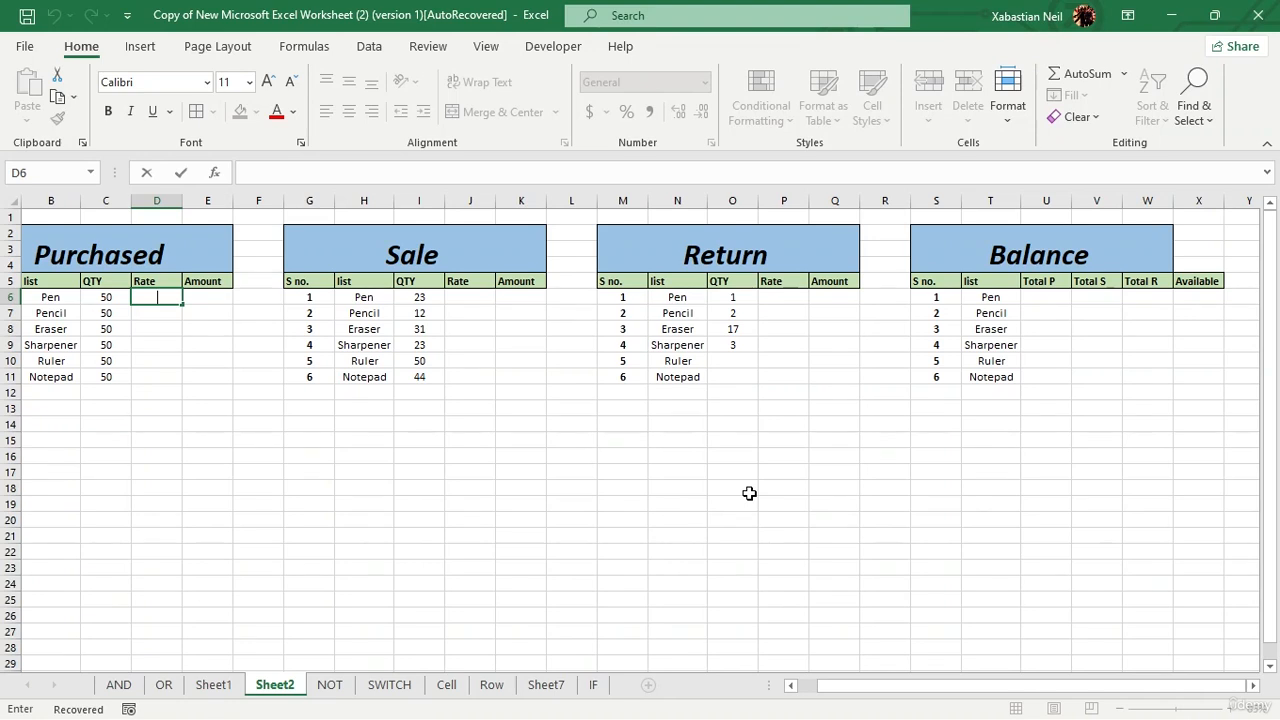
text(457)
key(ctrl+Return)
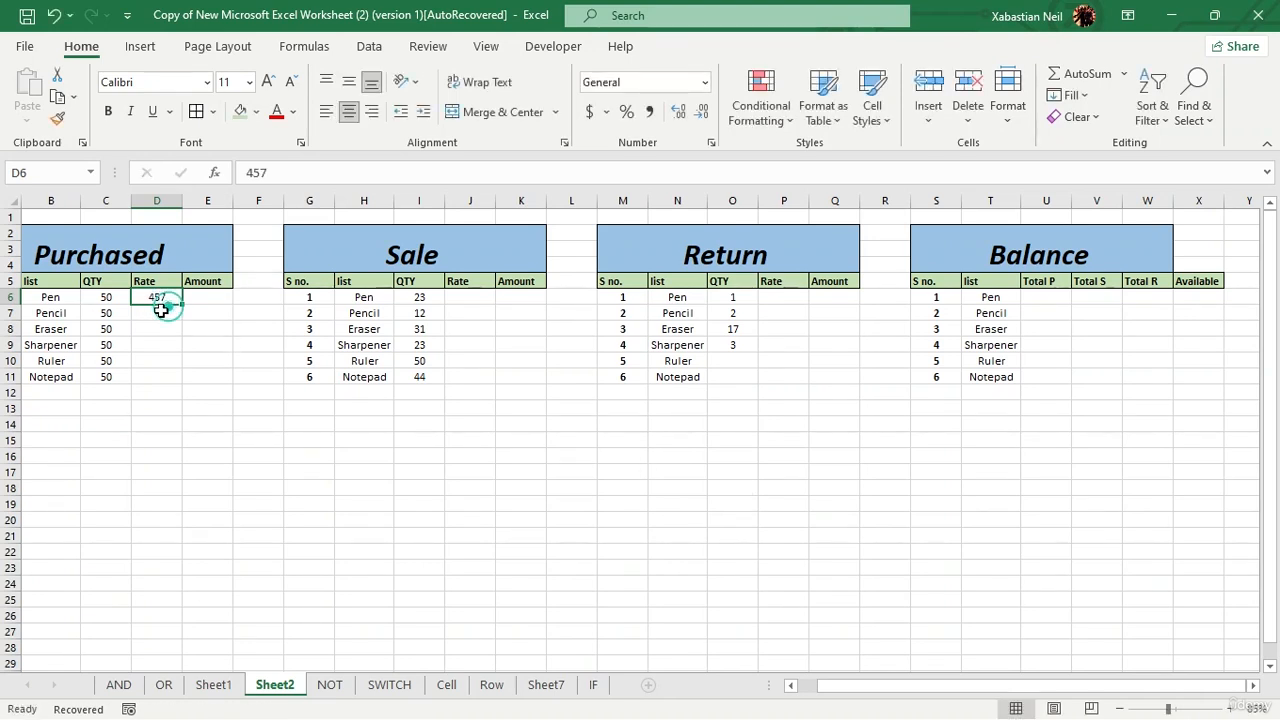
click(166, 312)
text(235)
click(166, 330)
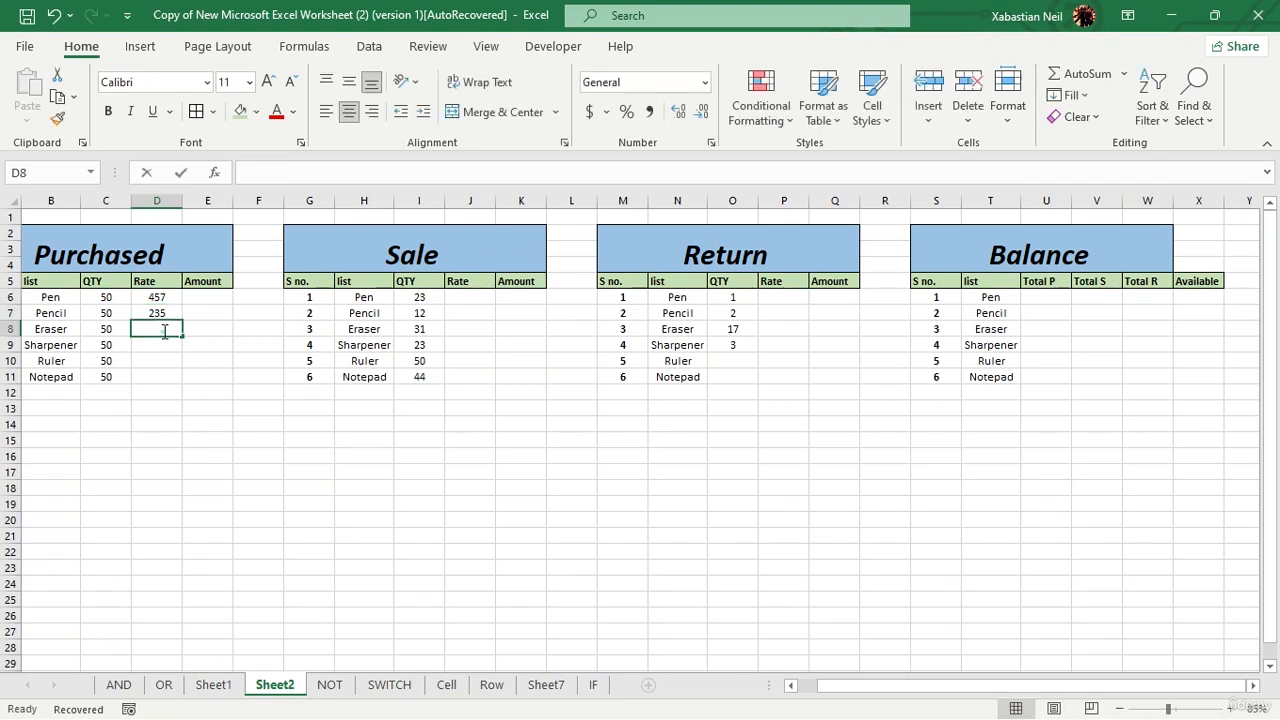
text(246)
Step: Enter the Purchased rates for Sharpener, Ruler and Notepad as 132, 724 and 246 in D9:D11
click(160, 345)
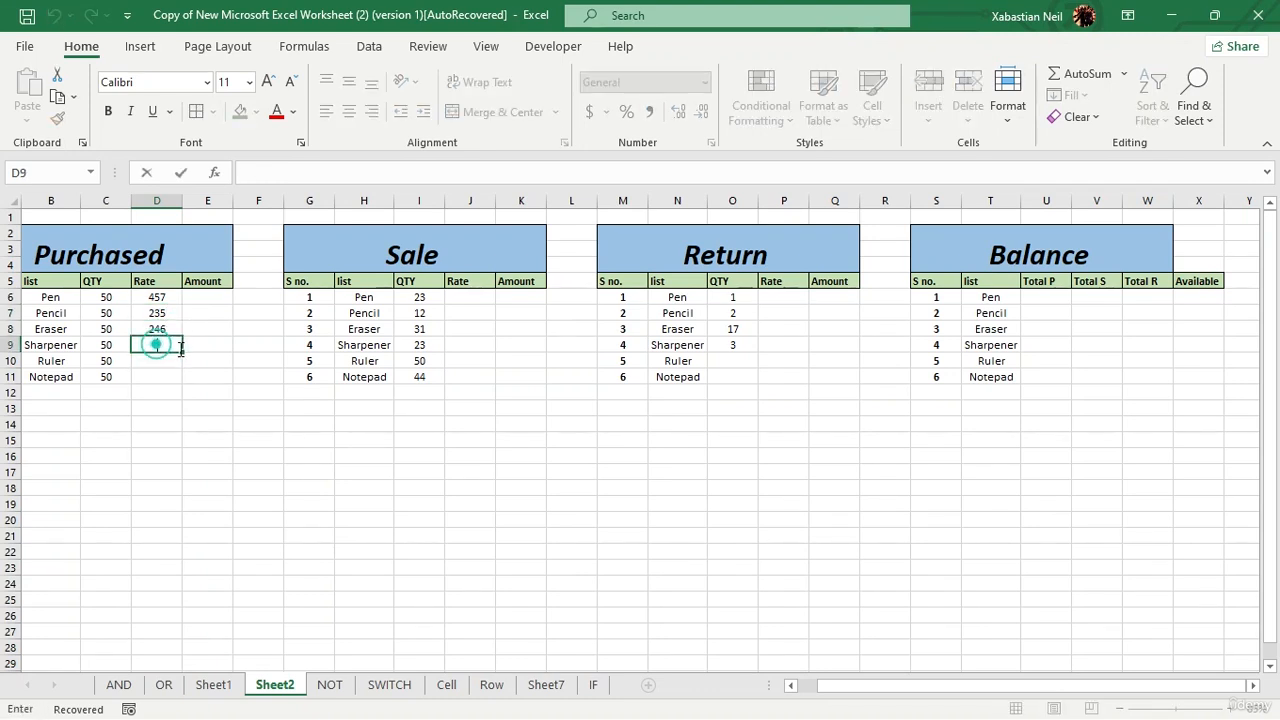
text(132)
click(168, 362)
text(724)
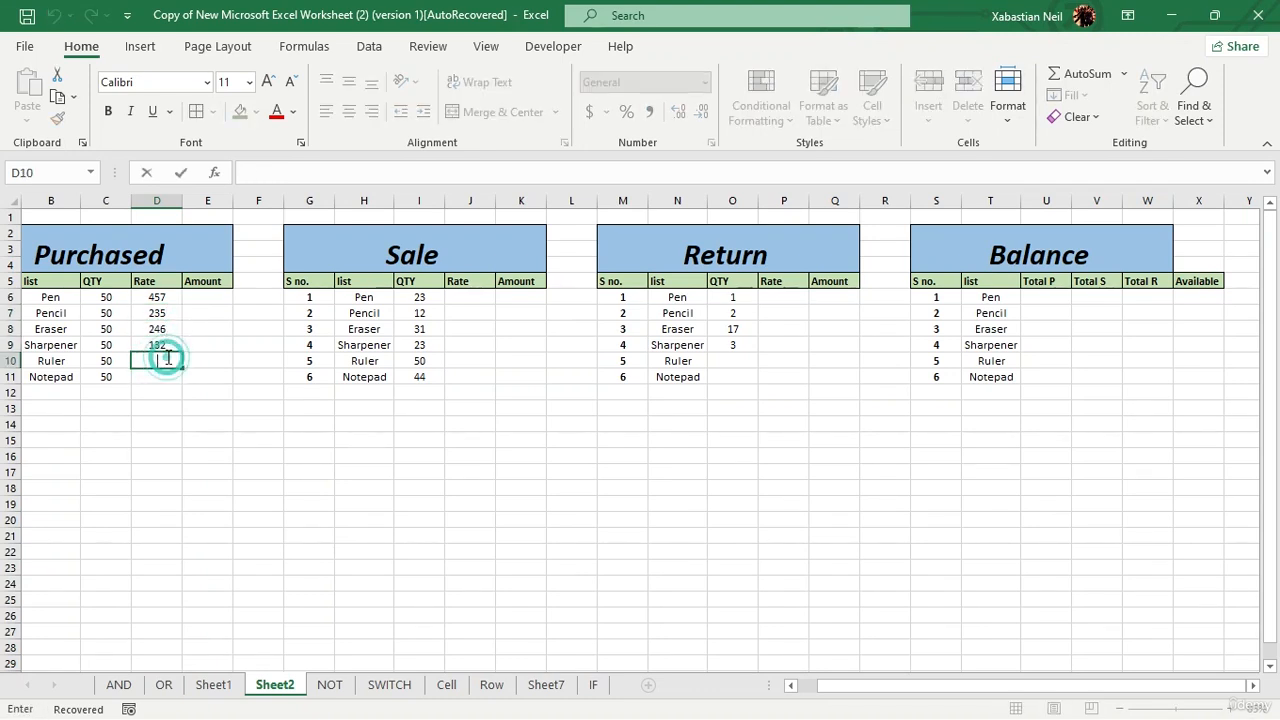
click(167, 372)
text(246)
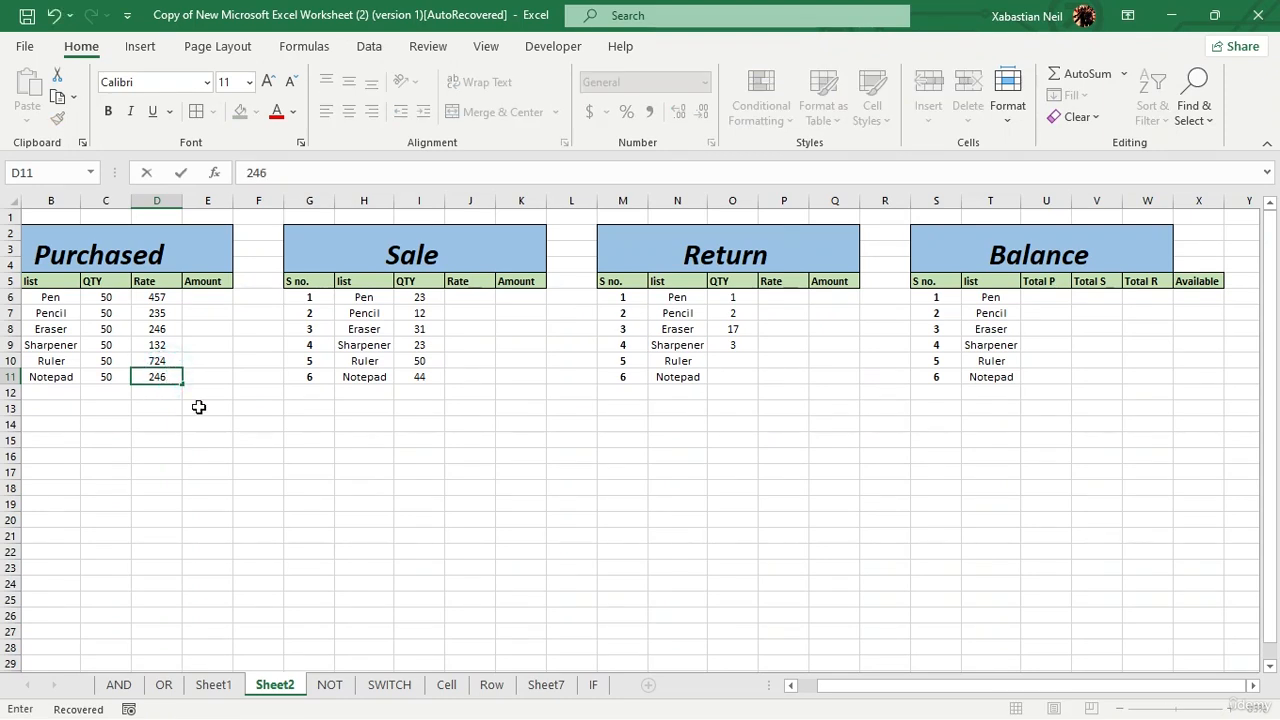
click(200, 407)
Step: Copy the six Purchased rates in D6:D11 into the Sale table's Rate column starting at J6
drag(160, 297, 163, 369)
key(ctrl+c)
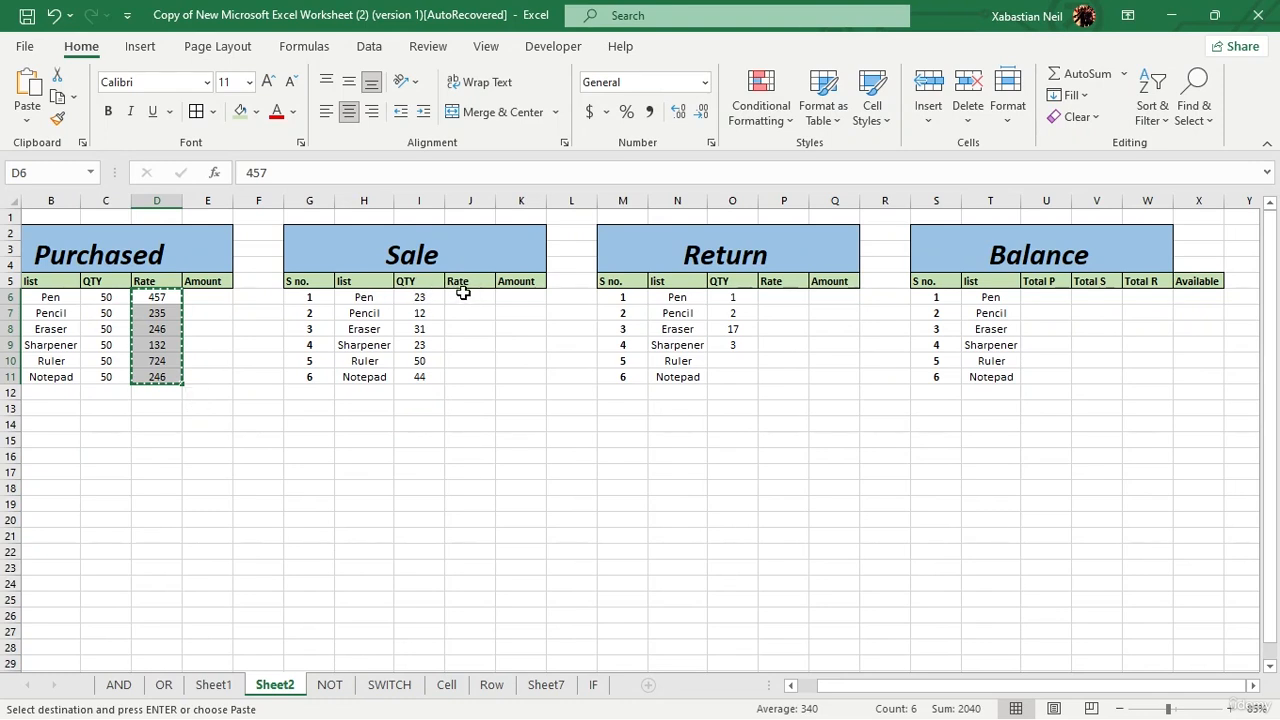
click(462, 296)
key(ctrl+v)
click(779, 299)
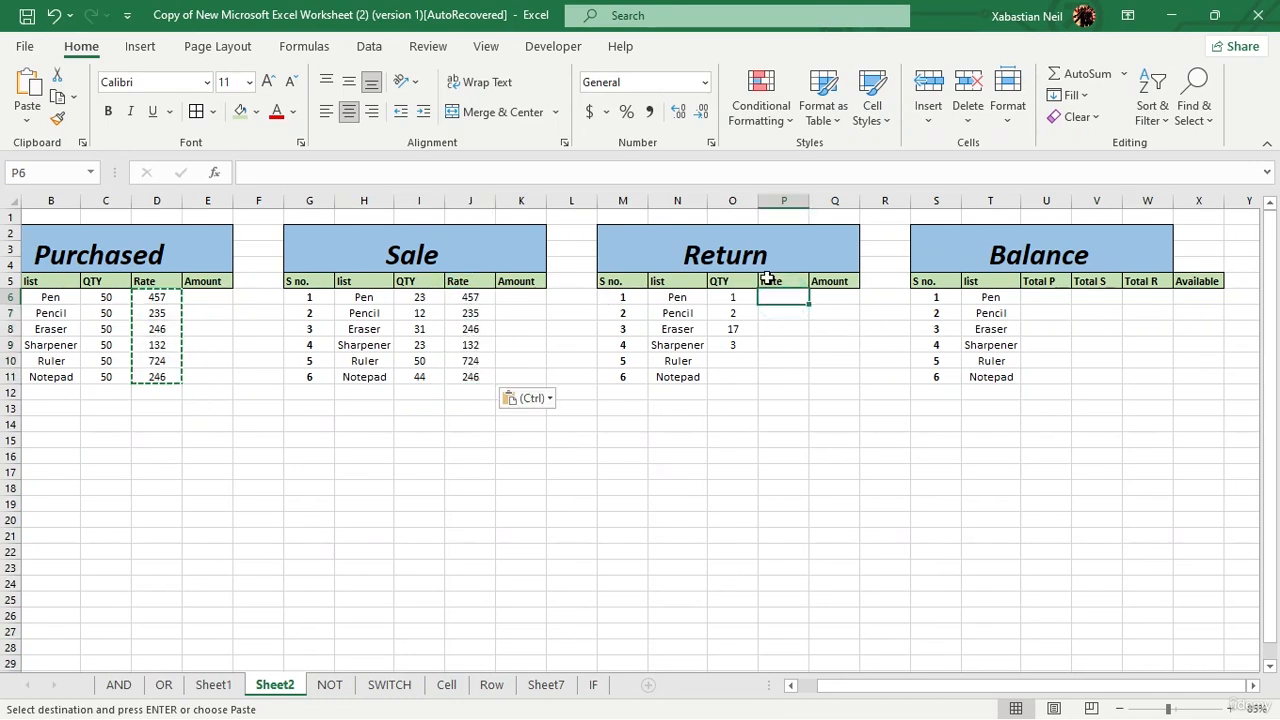
click(583, 456)
click(565, 344)
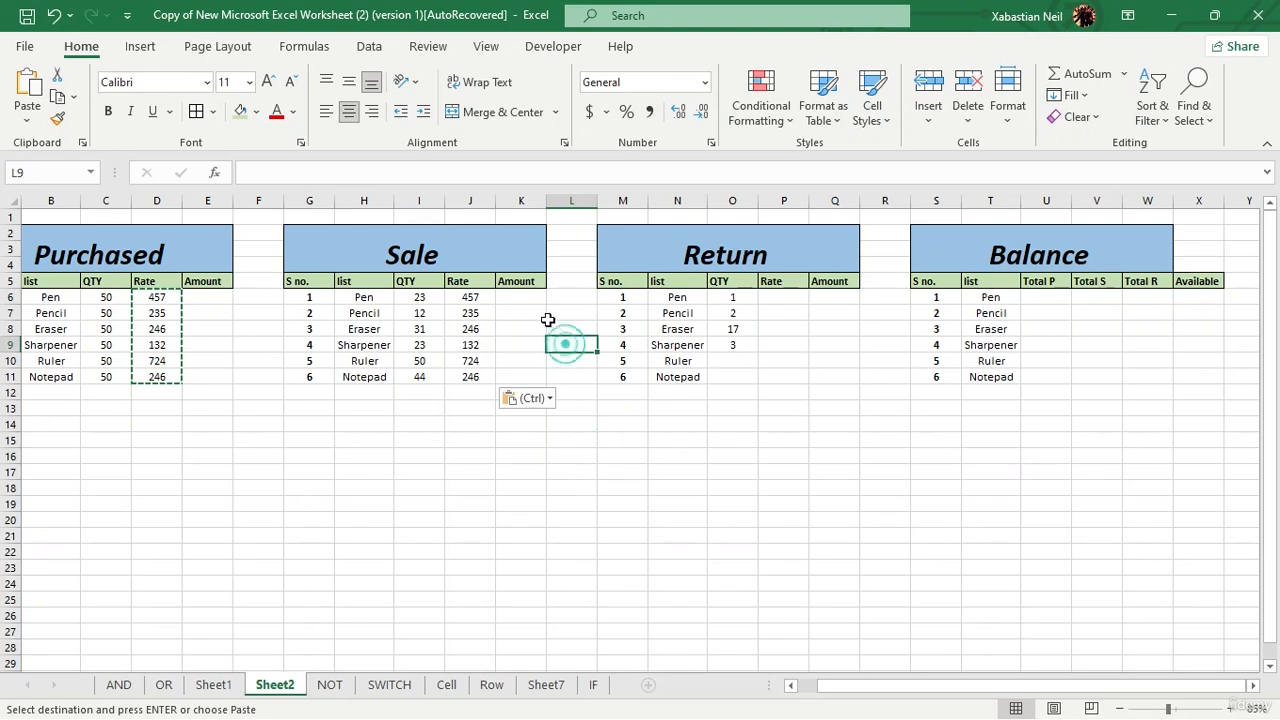
click(531, 314)
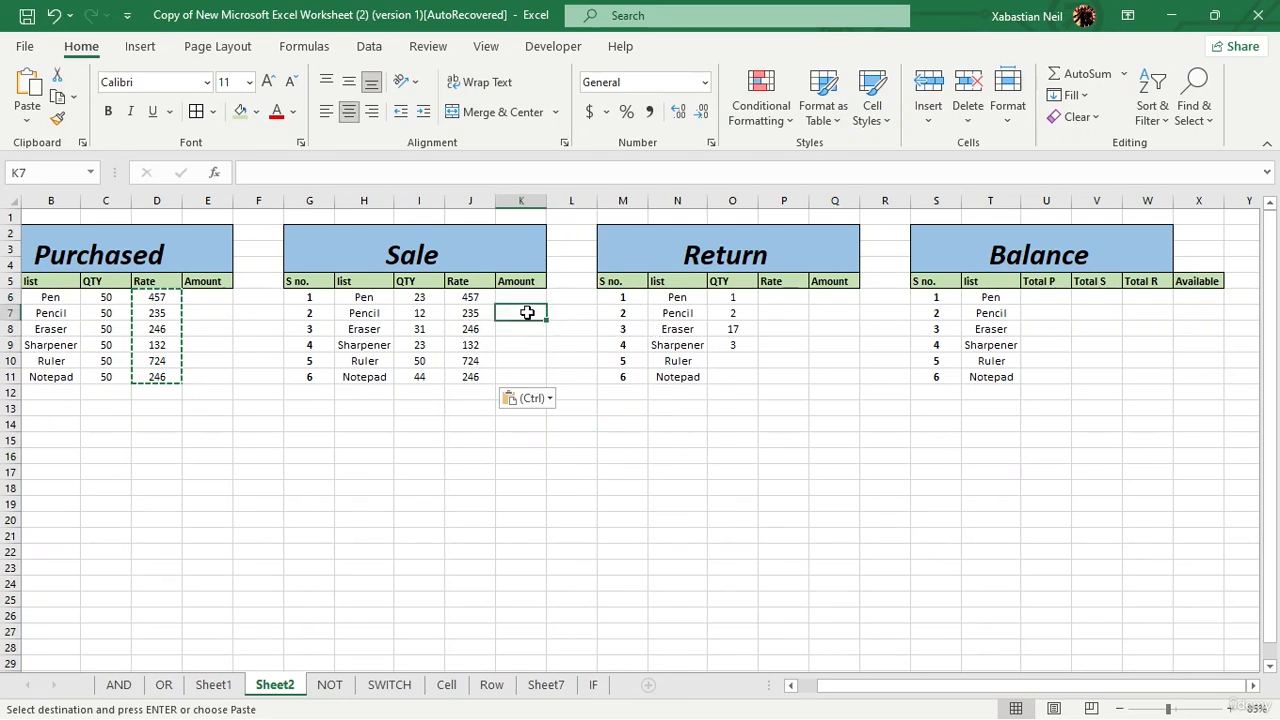
Step: Copy the Sale rates for Pen through Sharpener (J6:J9) into the Return table's Rate column starting at P6
drag(484, 297, 487, 340)
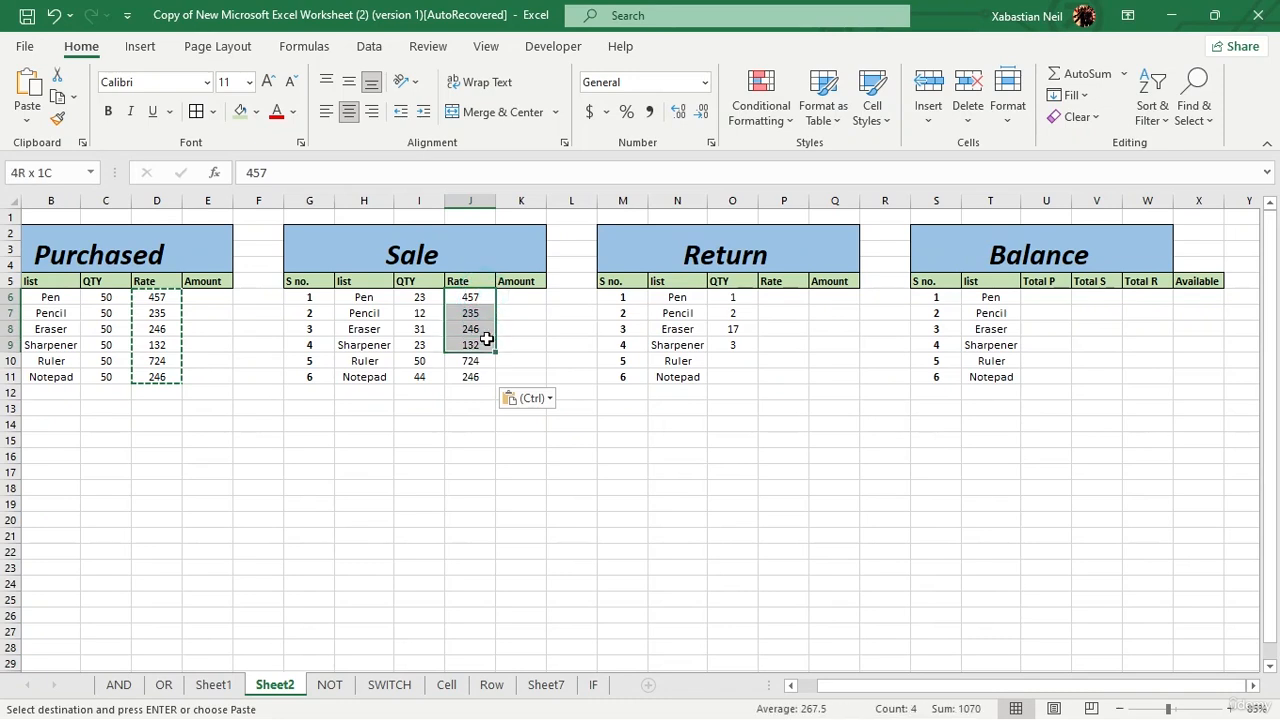
key(ctrl+c)
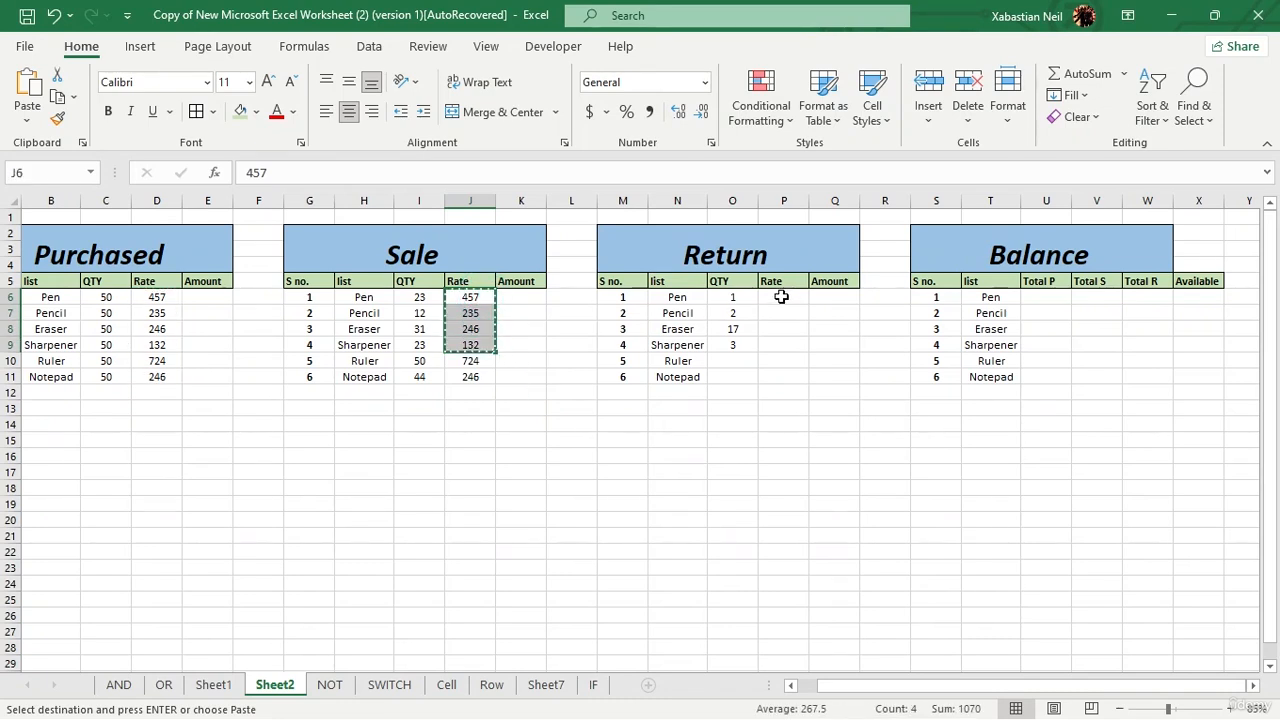
click(781, 297)
key(ctrl+v)
click(886, 426)
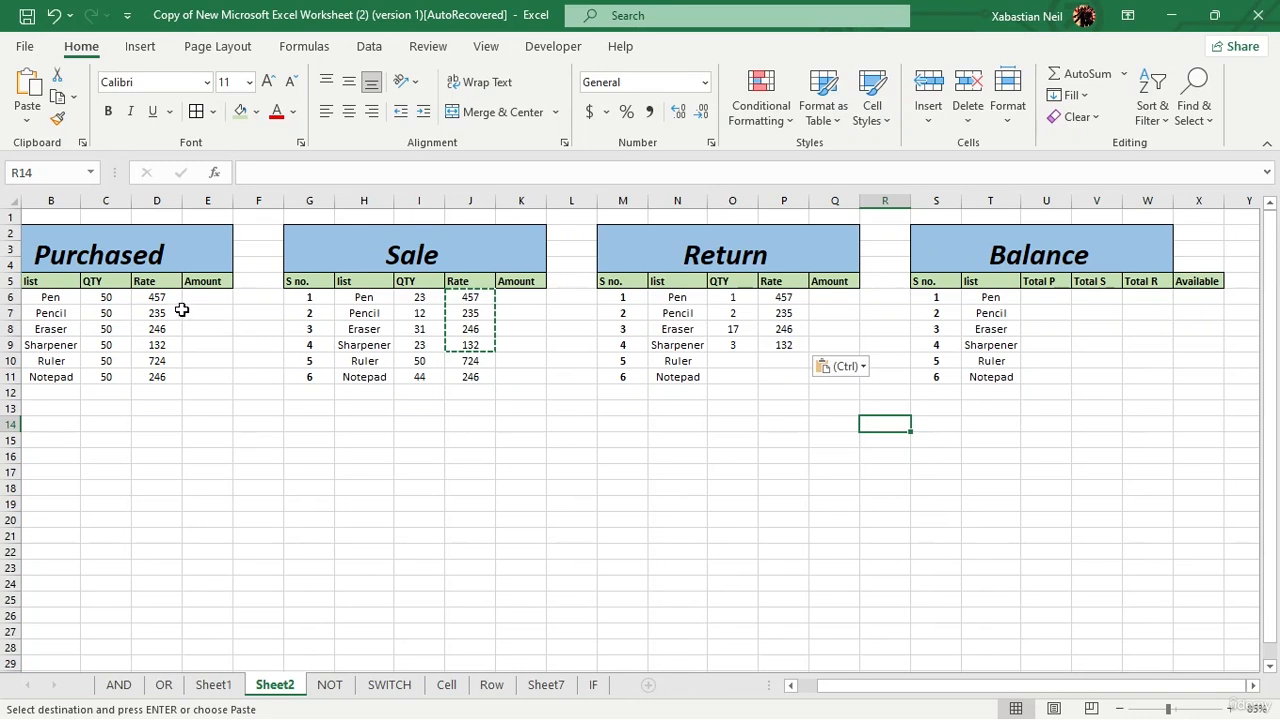
Step: Calculate the Purchased Amount with =C6*D6 in E6 and fill the formula down to the Notepad row
double_click(212, 300)
text(=)
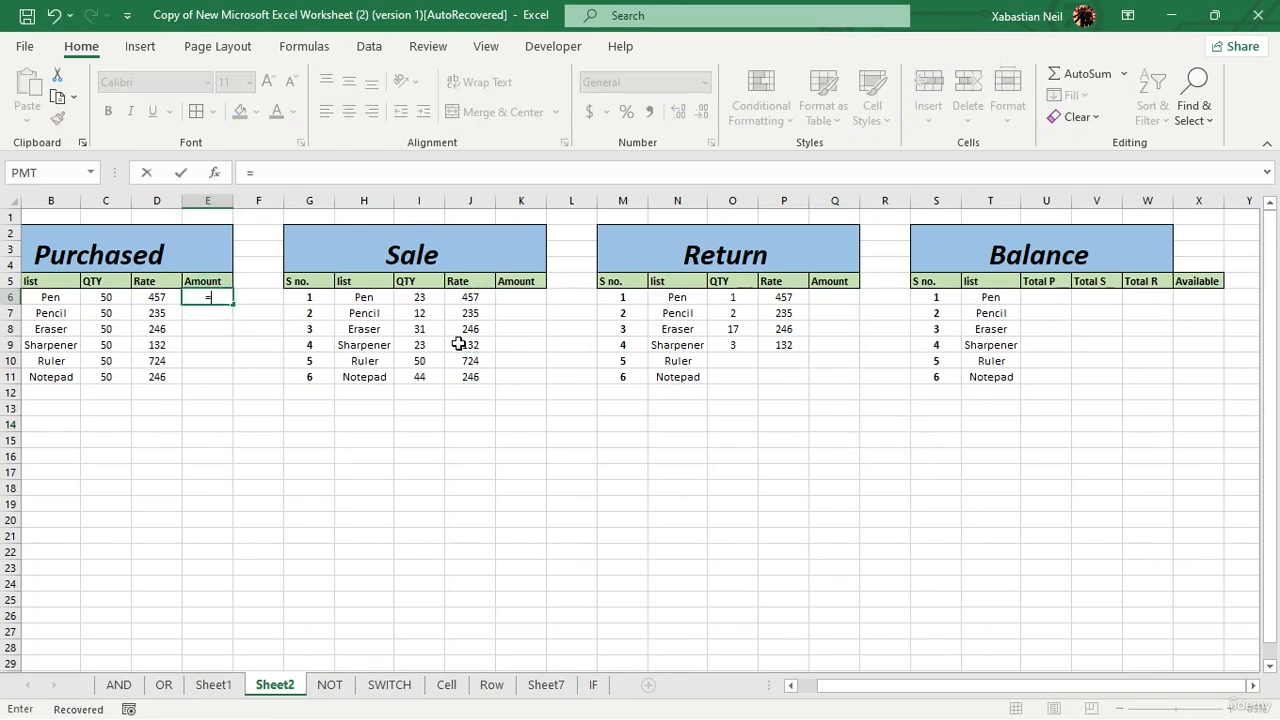
click(106, 296)
text(*)
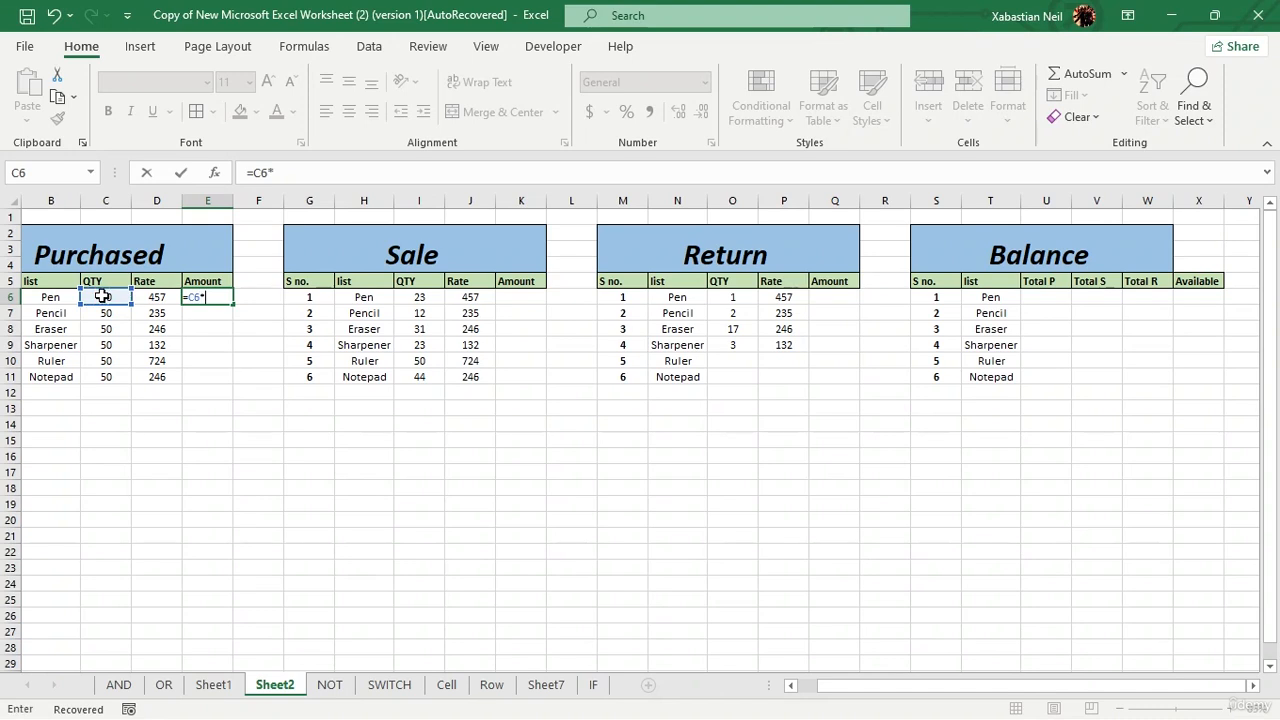
click(158, 297)
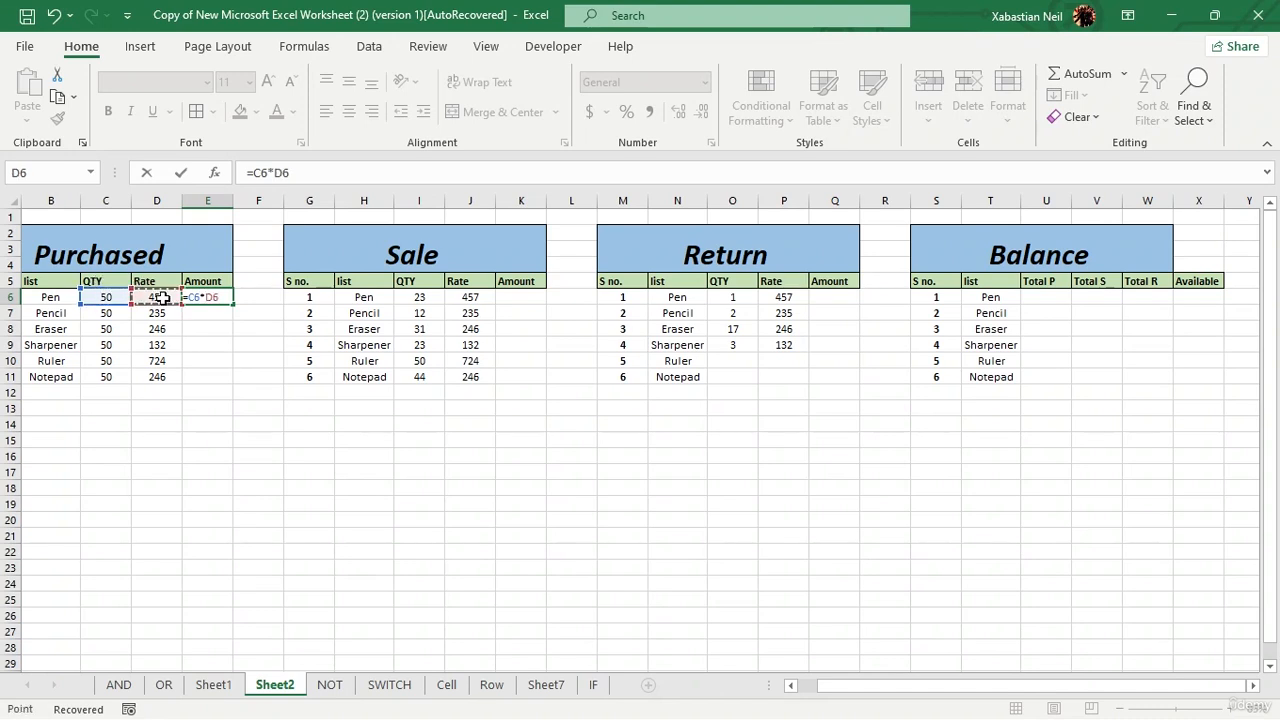
key(Return)
click(214, 295)
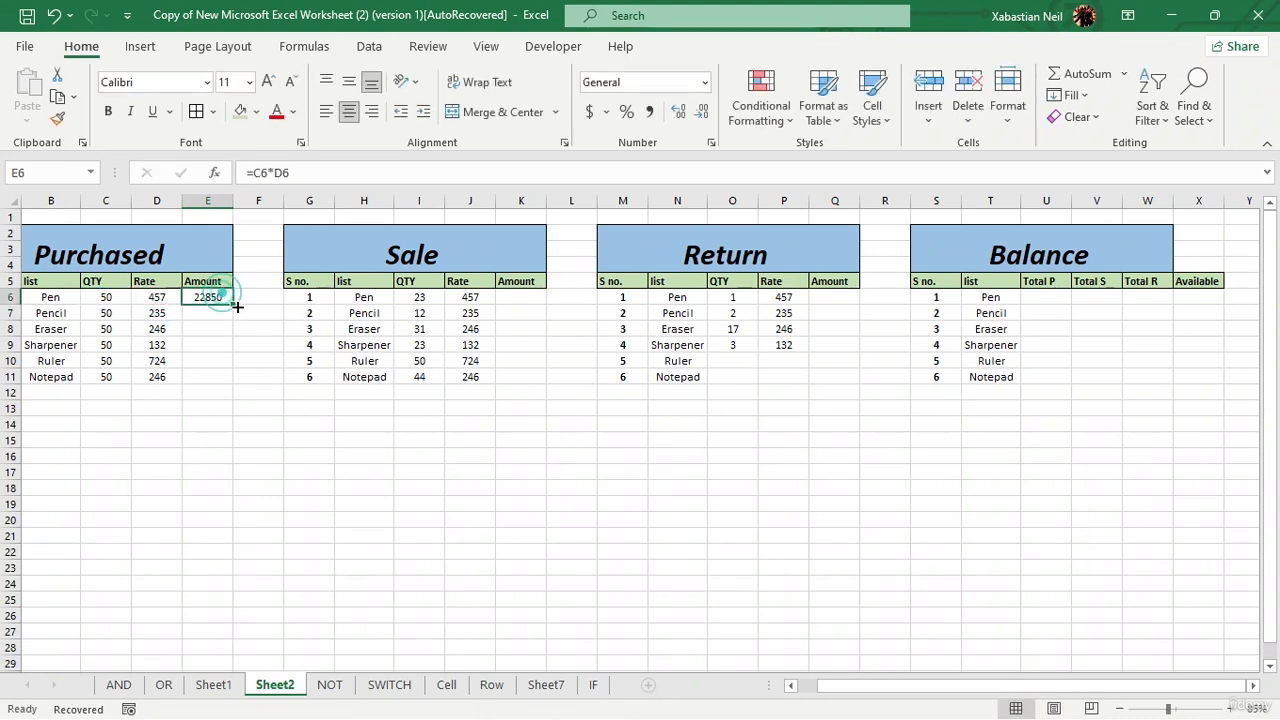
double_click(232, 305)
click(262, 372)
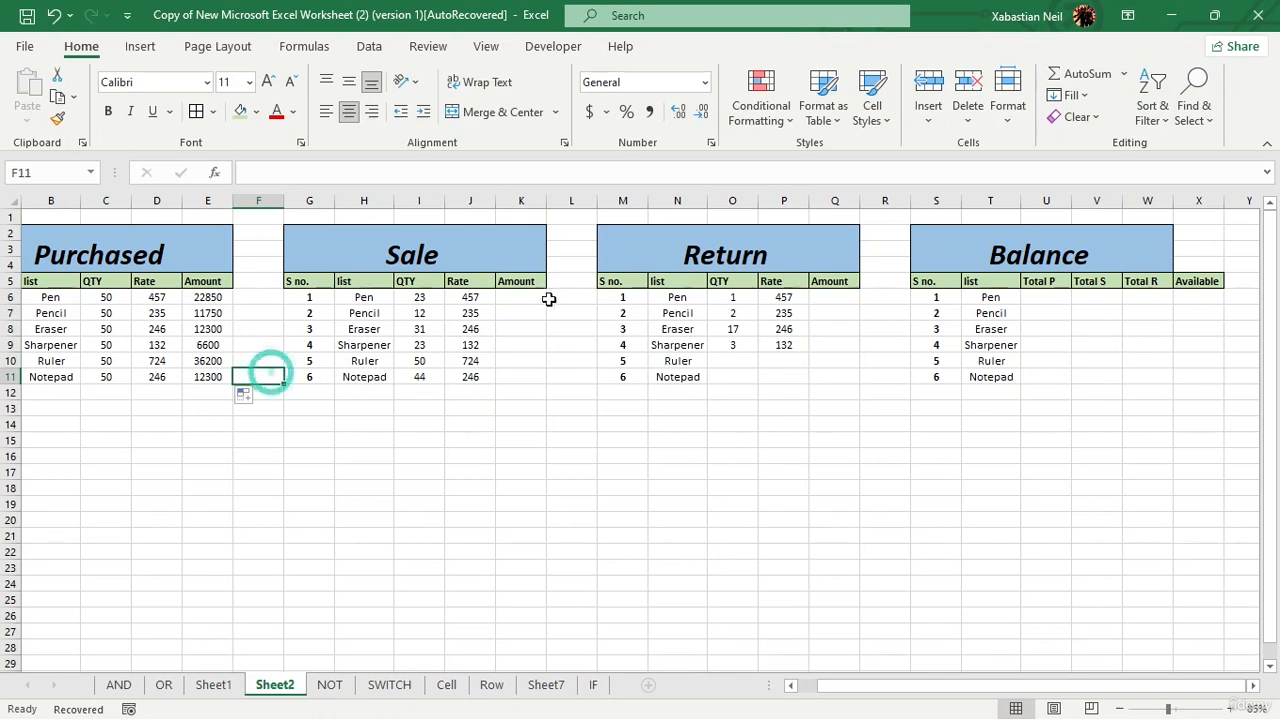
Step: Calculate the Sale Amount with =I6*J6 in K6 and fill the formula down to the Notepad row
click(517, 302)
double_click(520, 301)
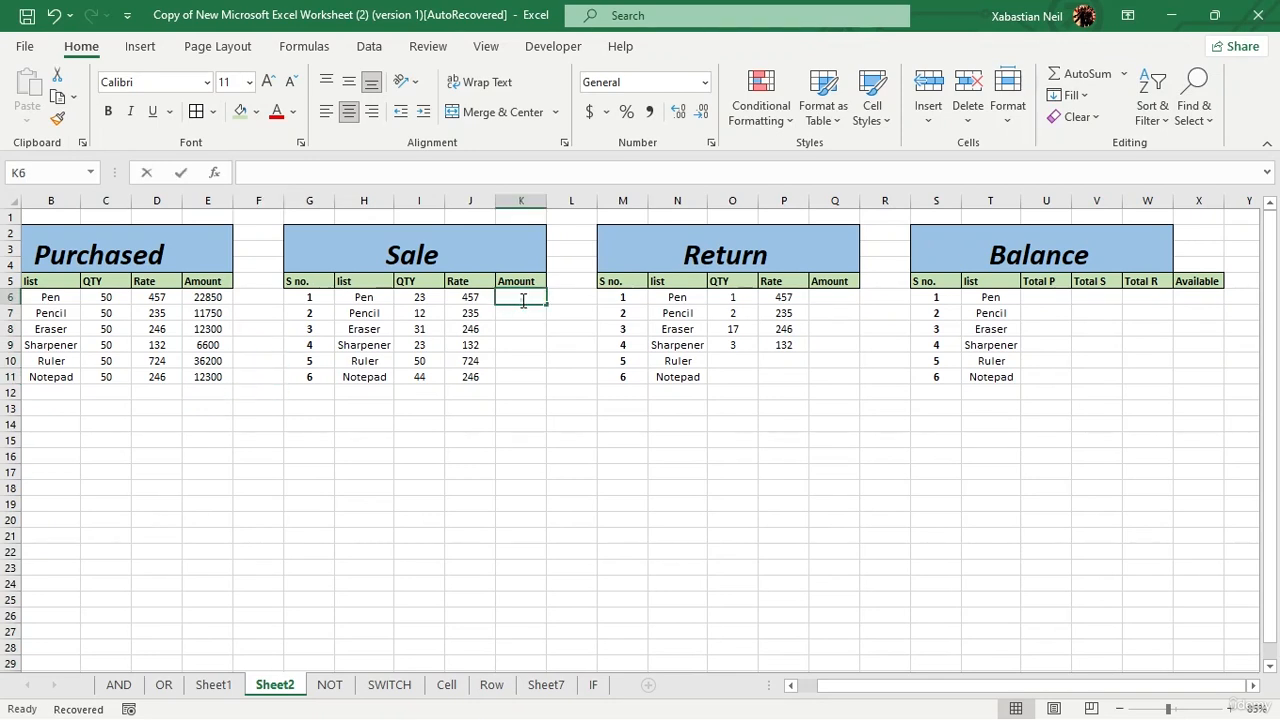
text(=)
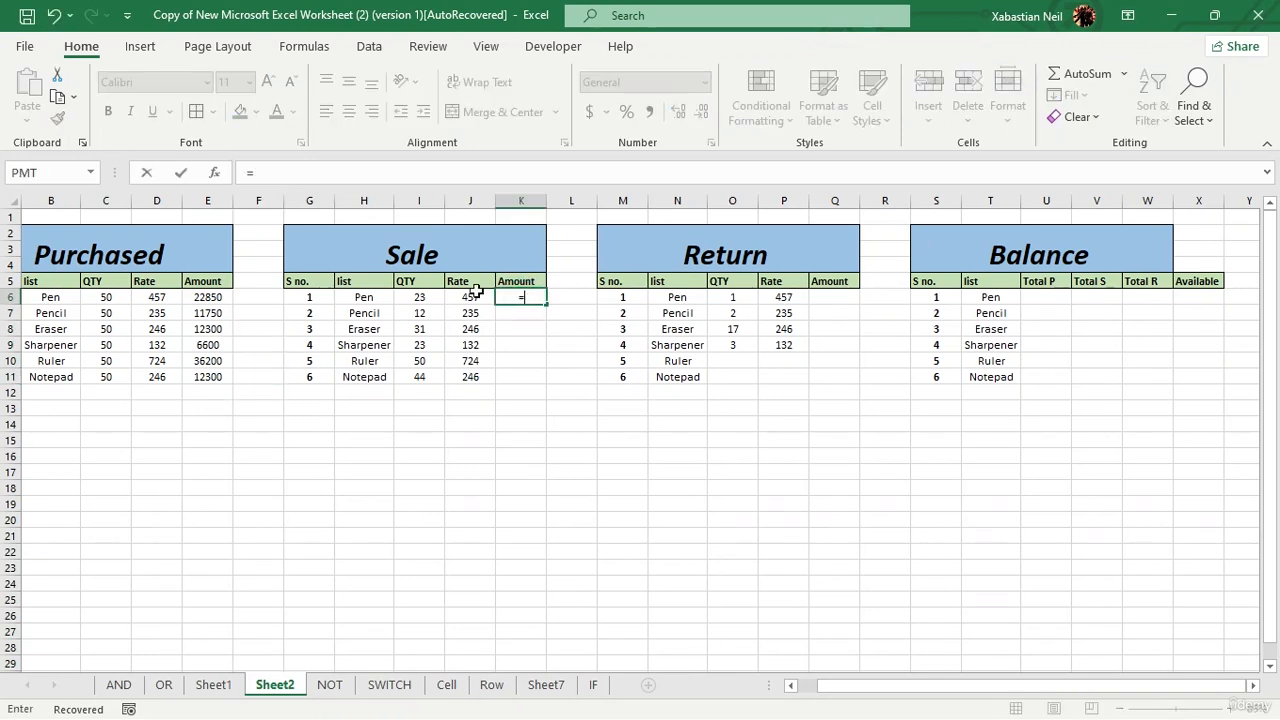
click(420, 302)
text(*)
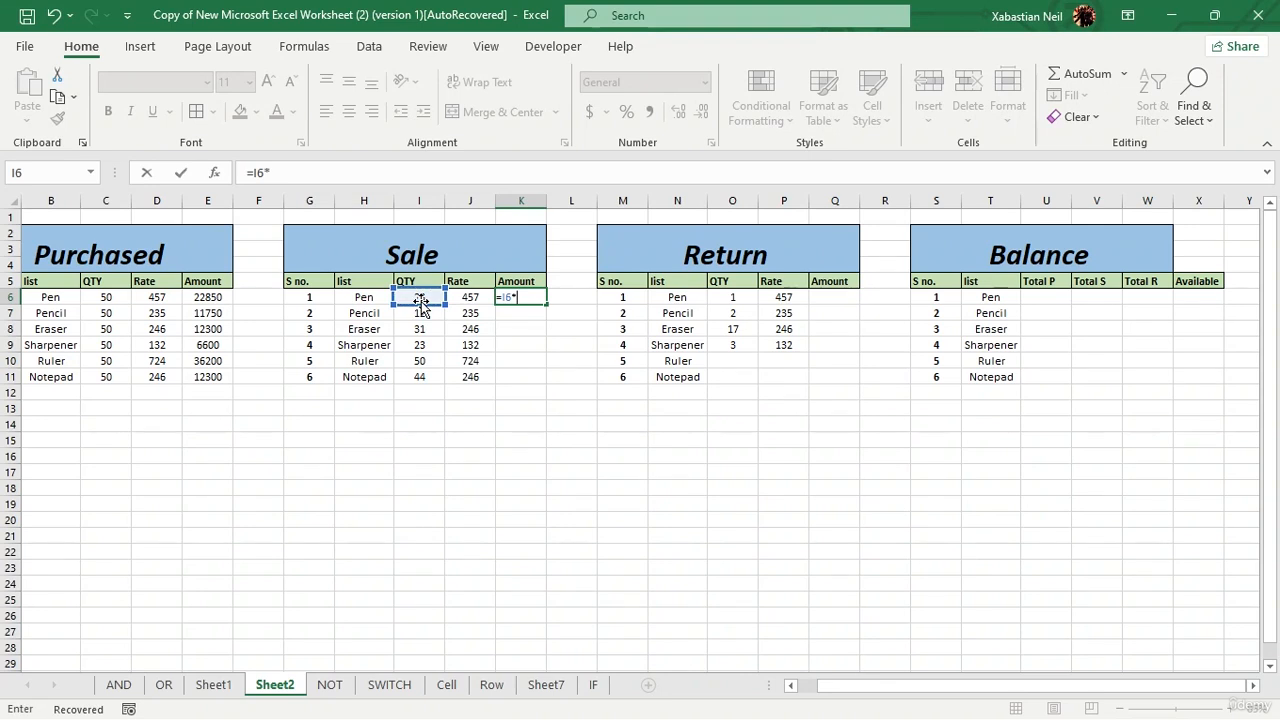
click(450, 298)
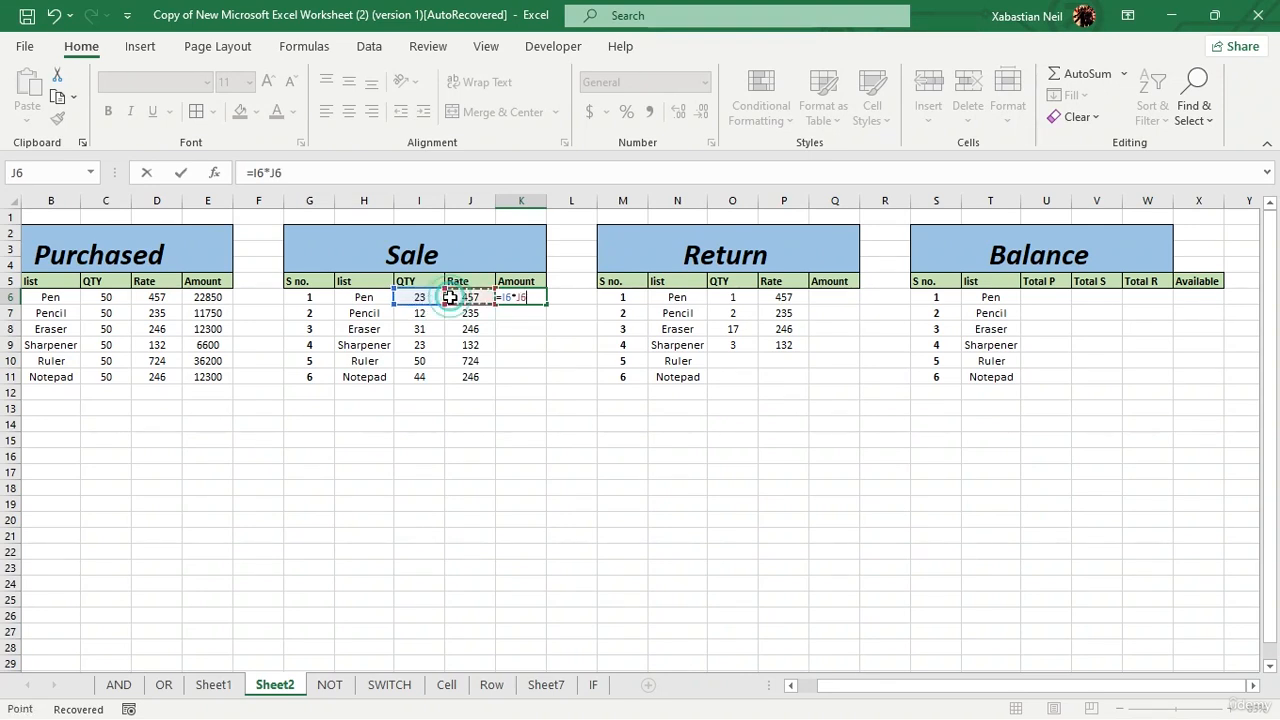
key(Return)
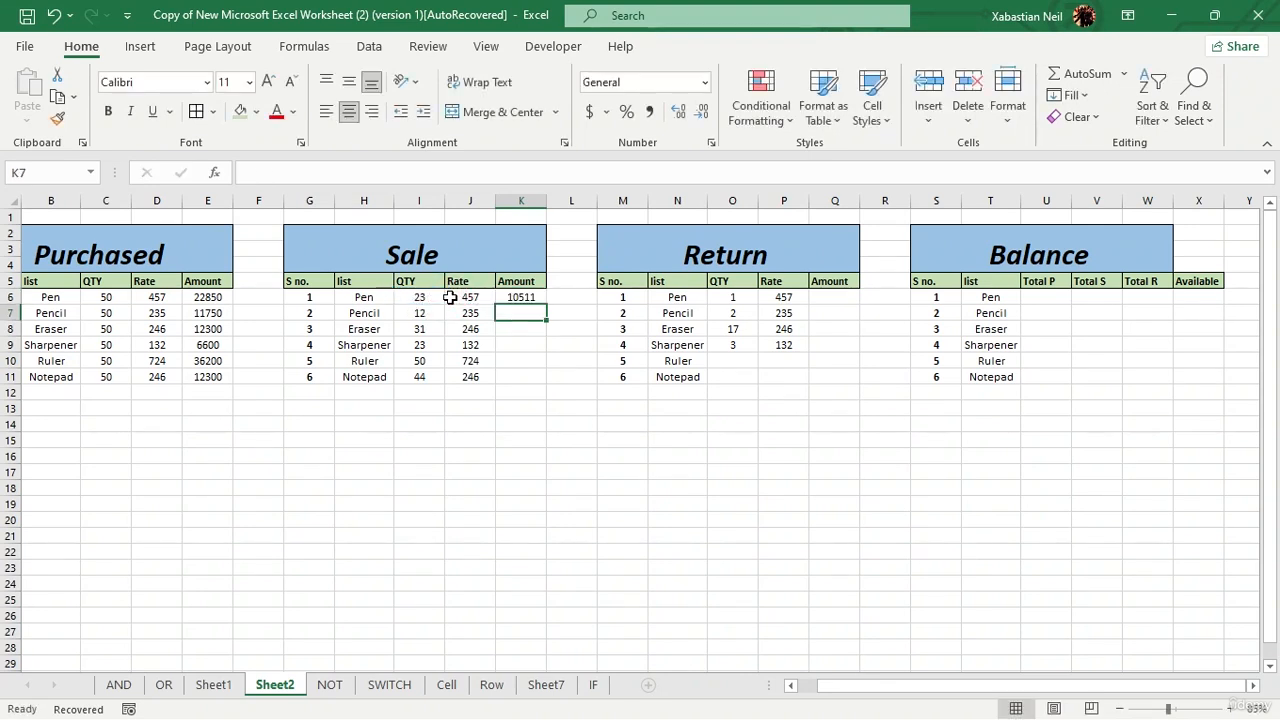
click(547, 316)
click(523, 297)
double_click(546, 305)
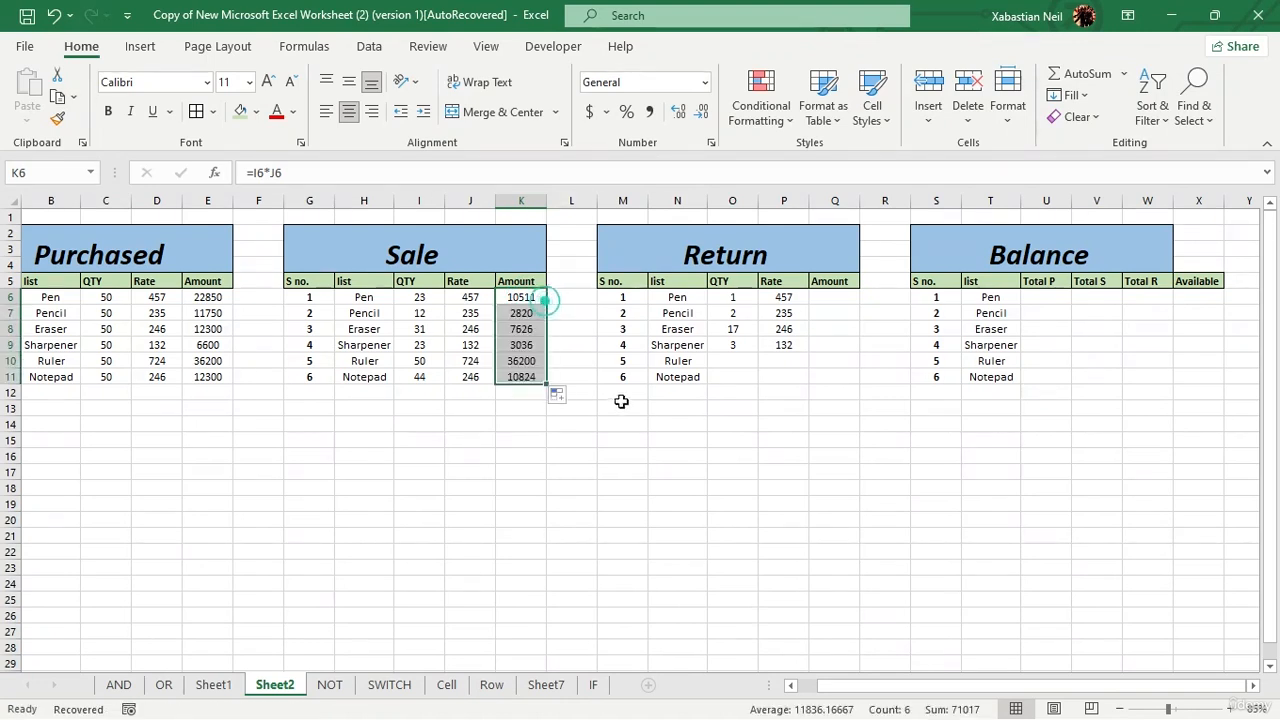
click(611, 410)
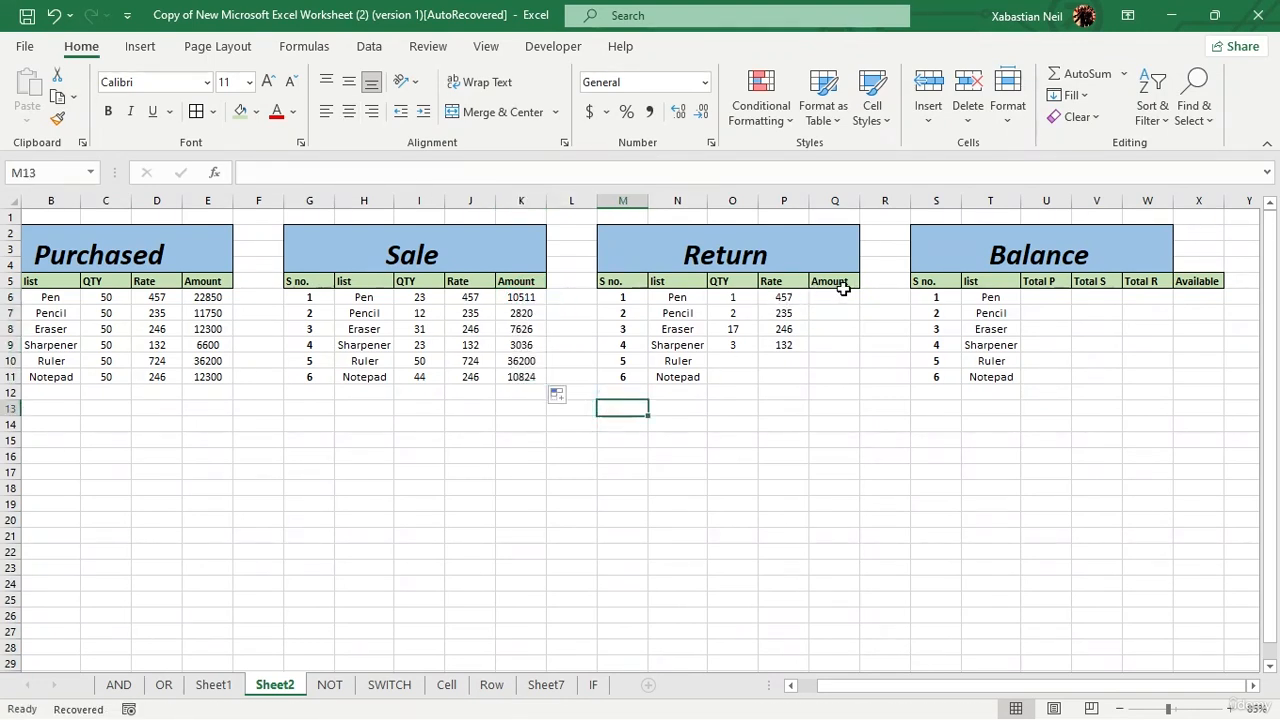
Step: Calculate the Return Amount with =O6*P6 in Q6 and fill the formula down to the Notepad row
click(822, 297)
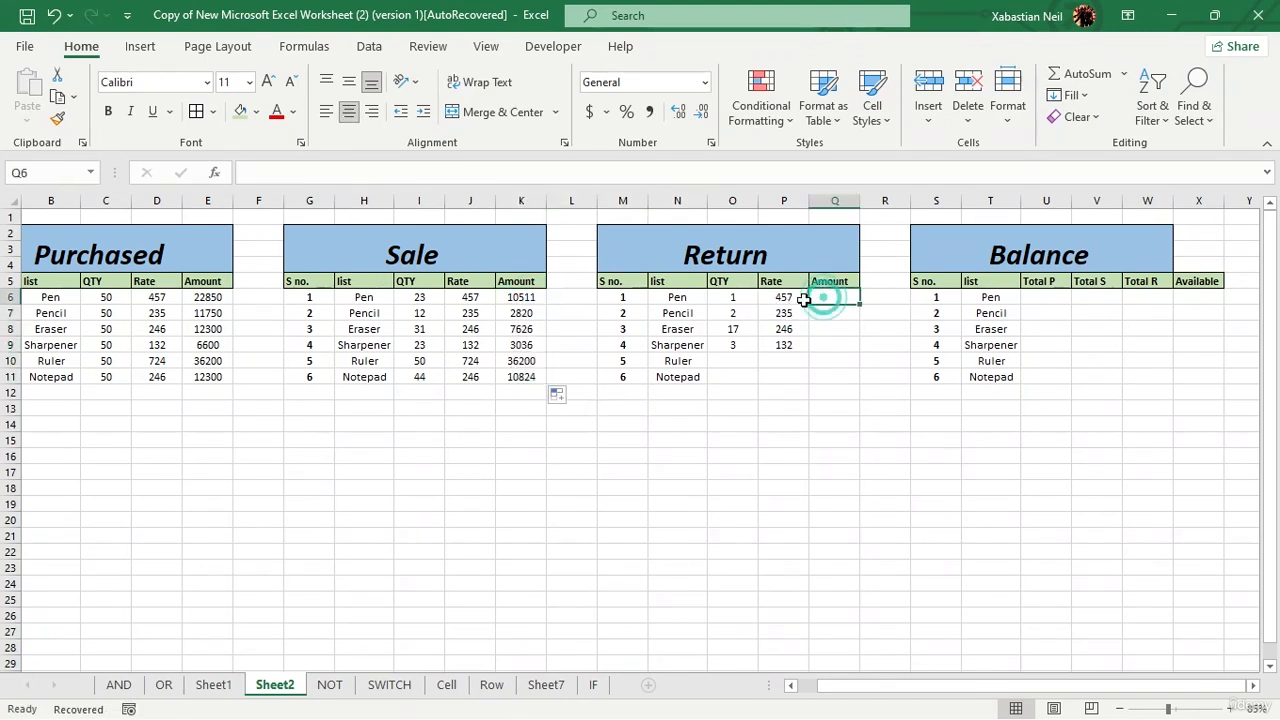
text(=)
click(731, 303)
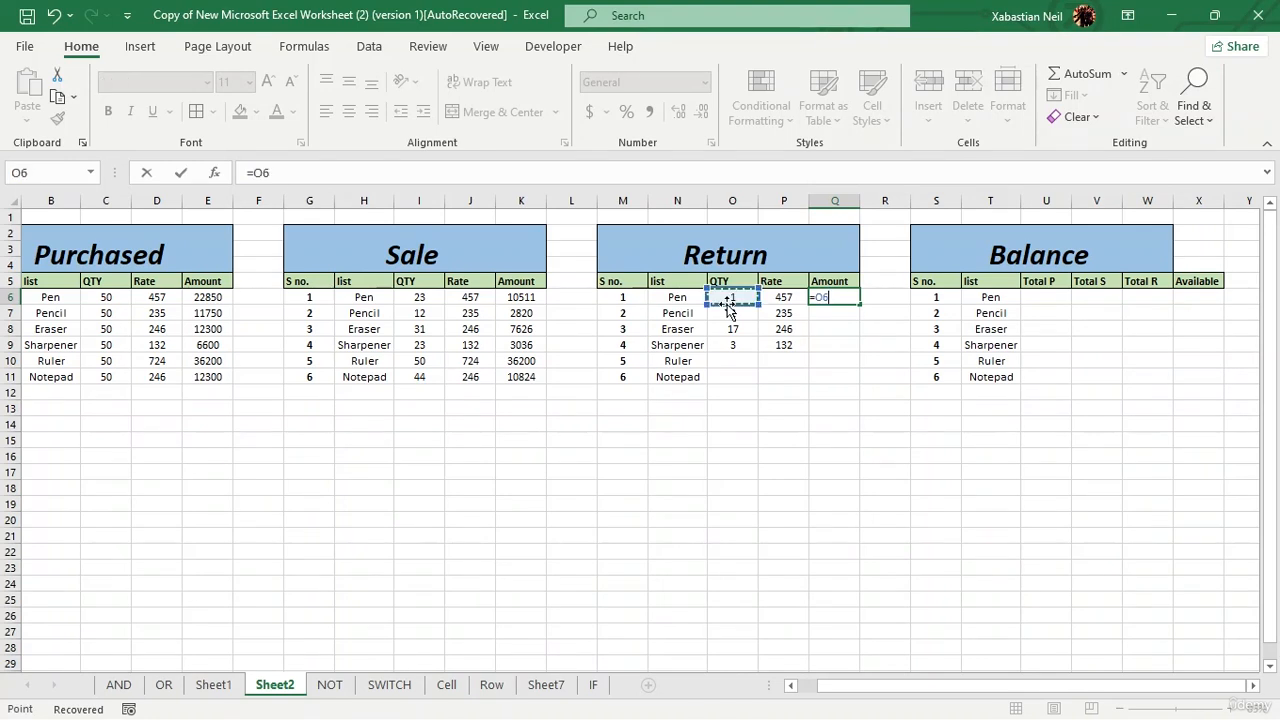
text(*)
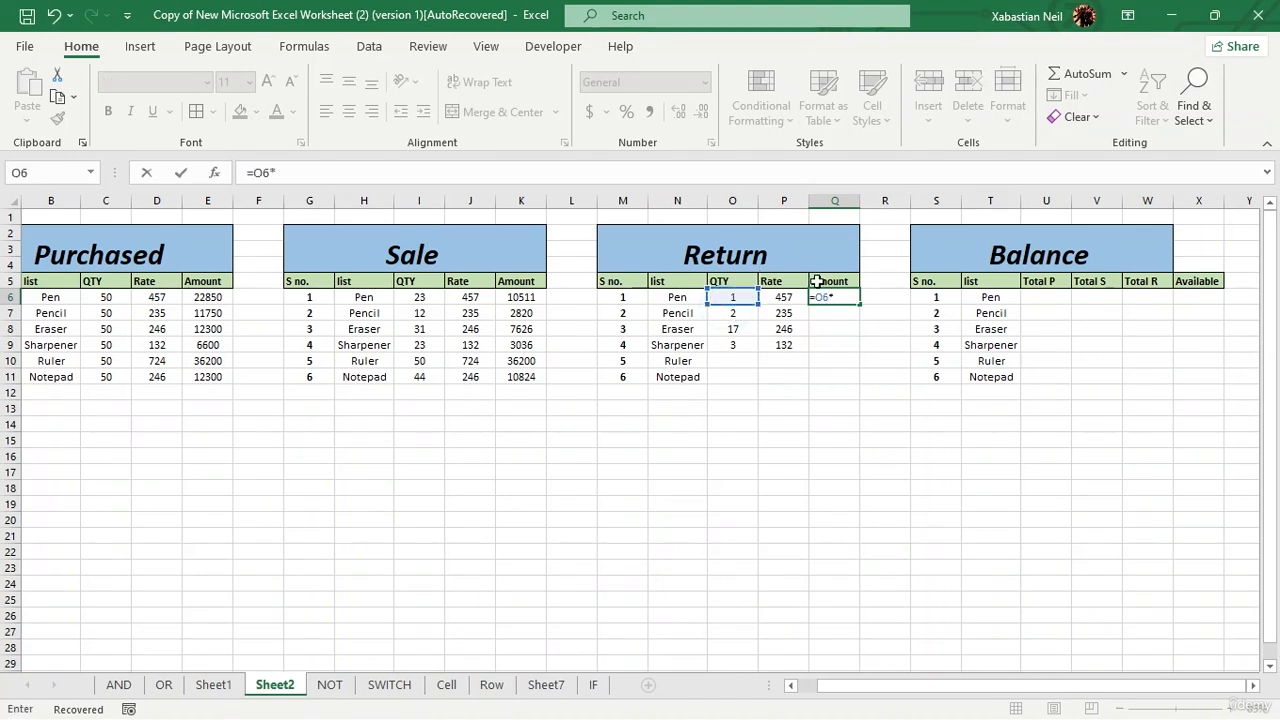
click(788, 300)
key(Return)
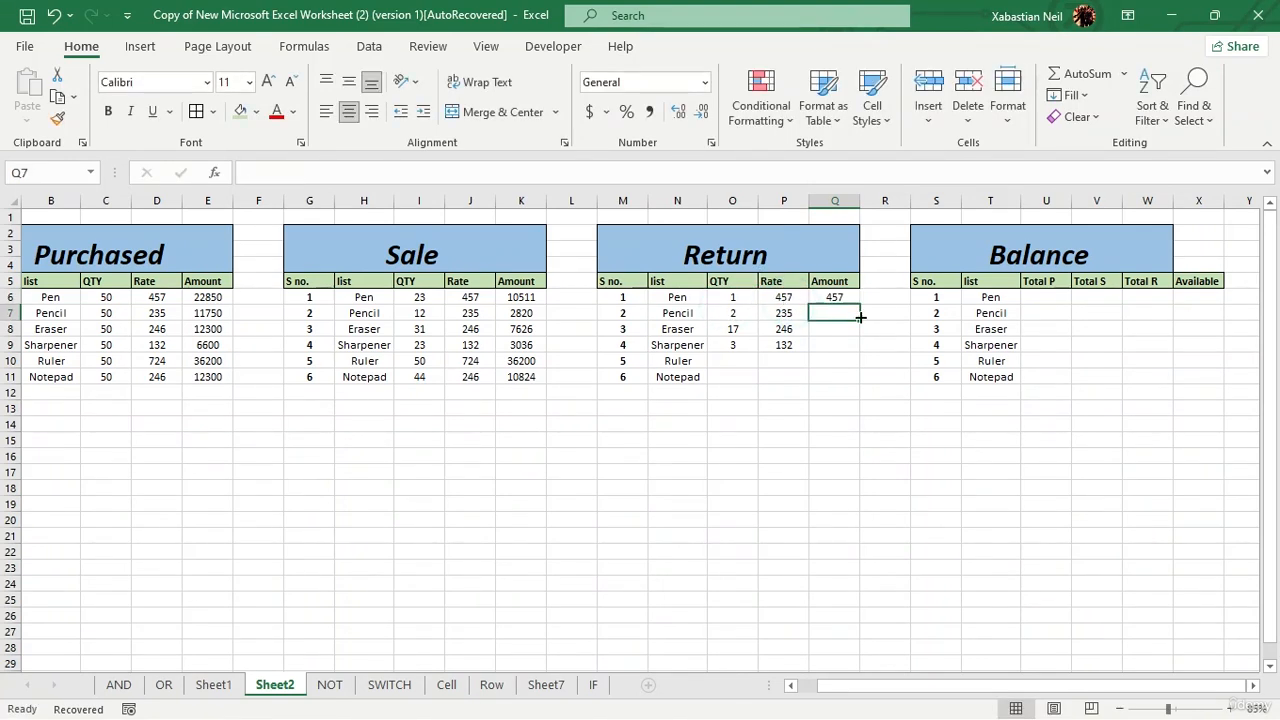
click(836, 298)
double_click(859, 305)
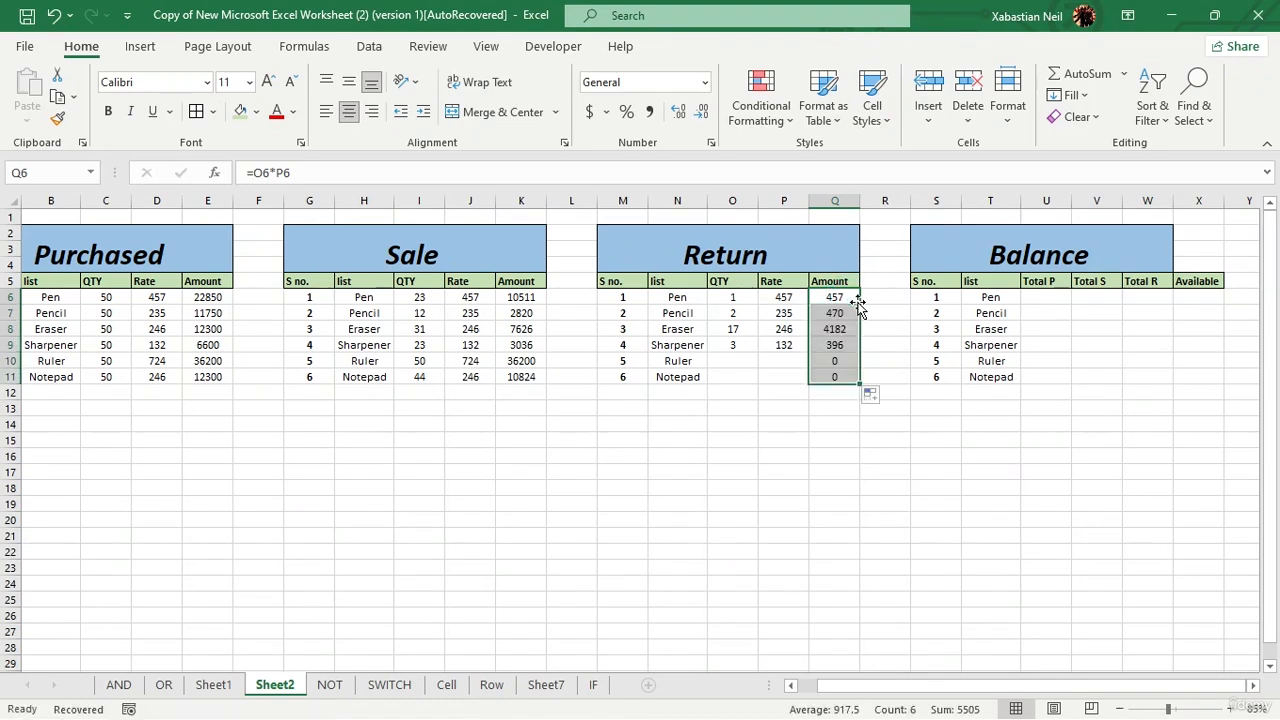
Step: Clear the Return Amount cells for Ruler and Notepad (Q10:Q11)
click(877, 483)
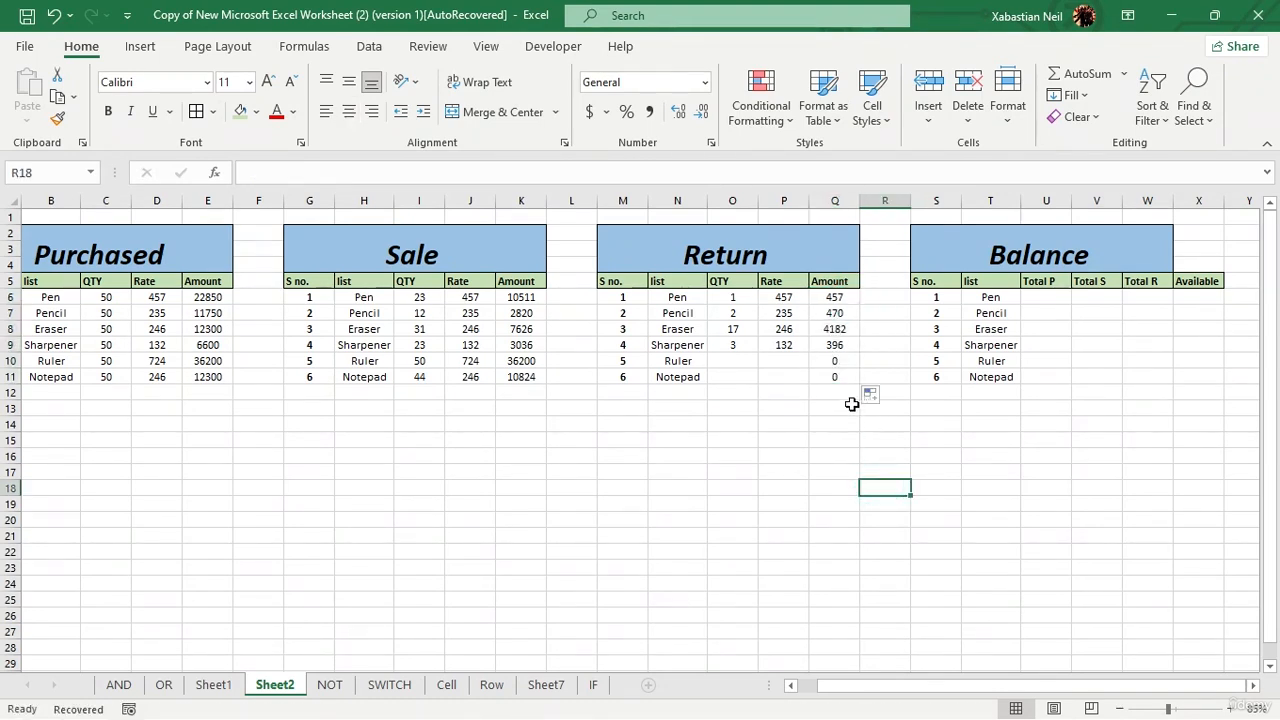
drag(841, 360, 840, 385)
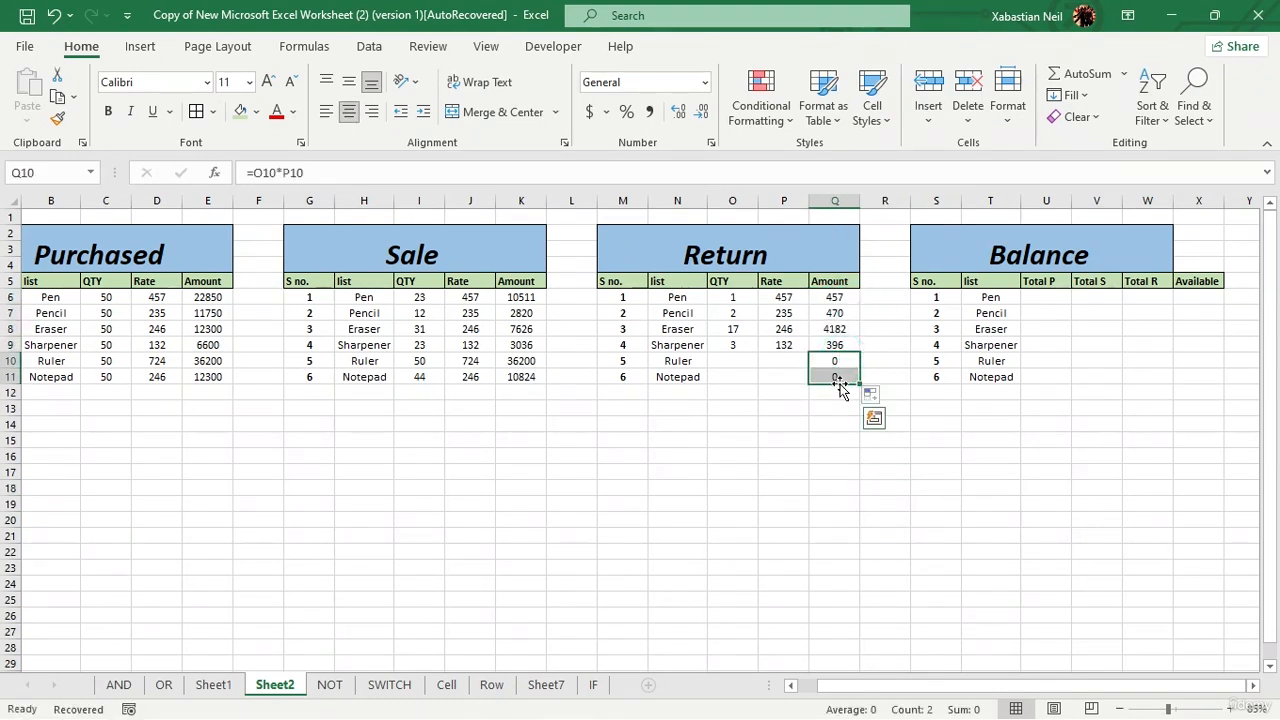
key(Delete)
click(778, 427)
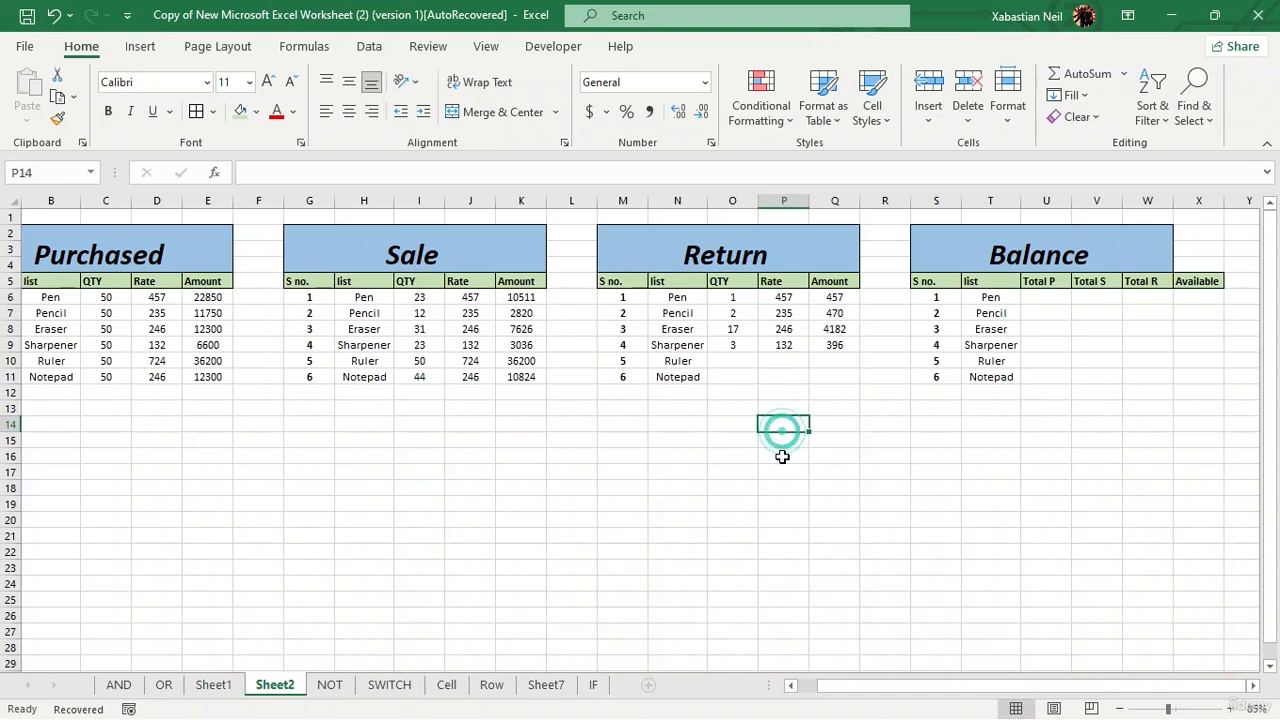
Step: Unmerge the Balance title and merge and center it again across S2:X4 so it spans the Available column
click(1171, 237)
drag(1171, 237, 1192, 245)
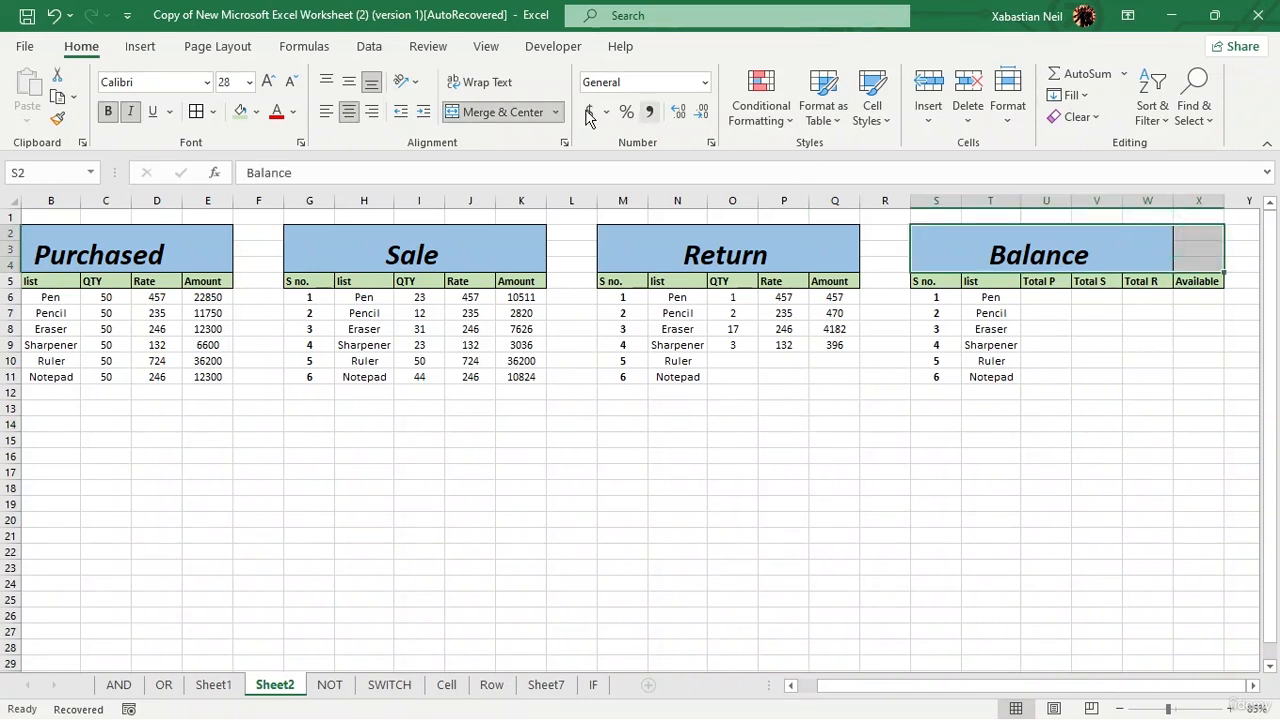
click(510, 113)
click(1198, 352)
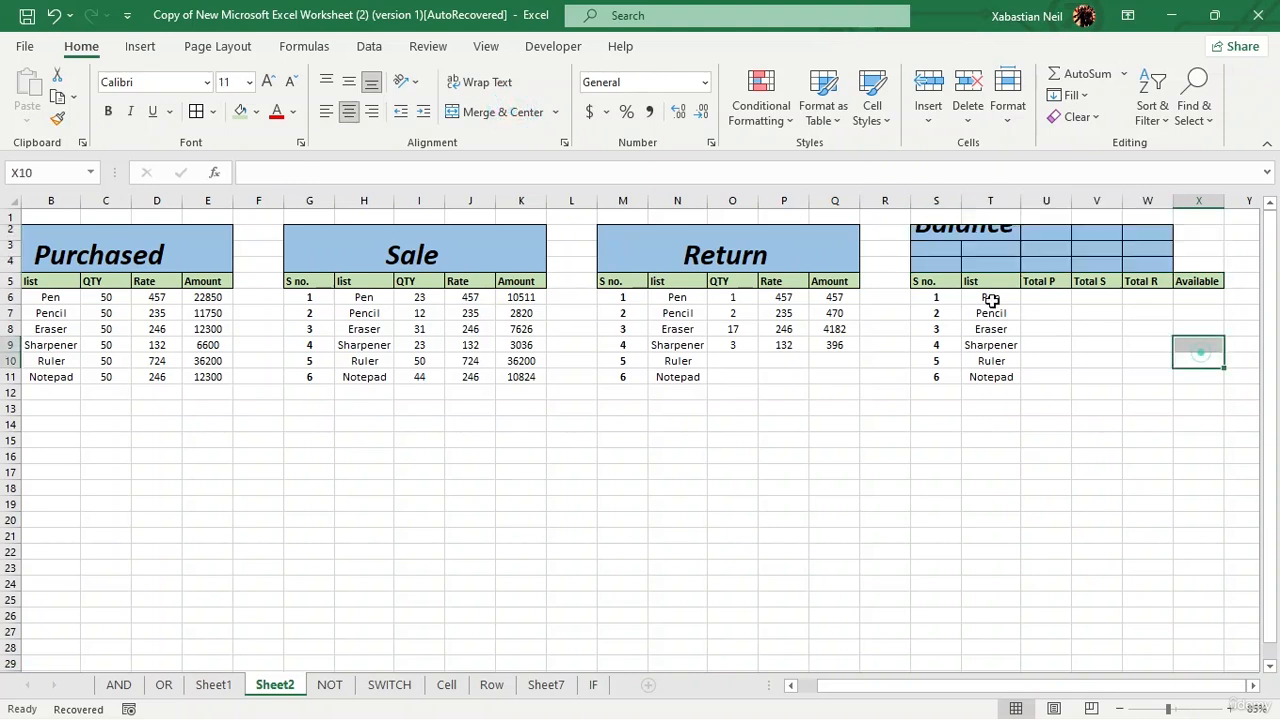
drag(939, 235, 1214, 266)
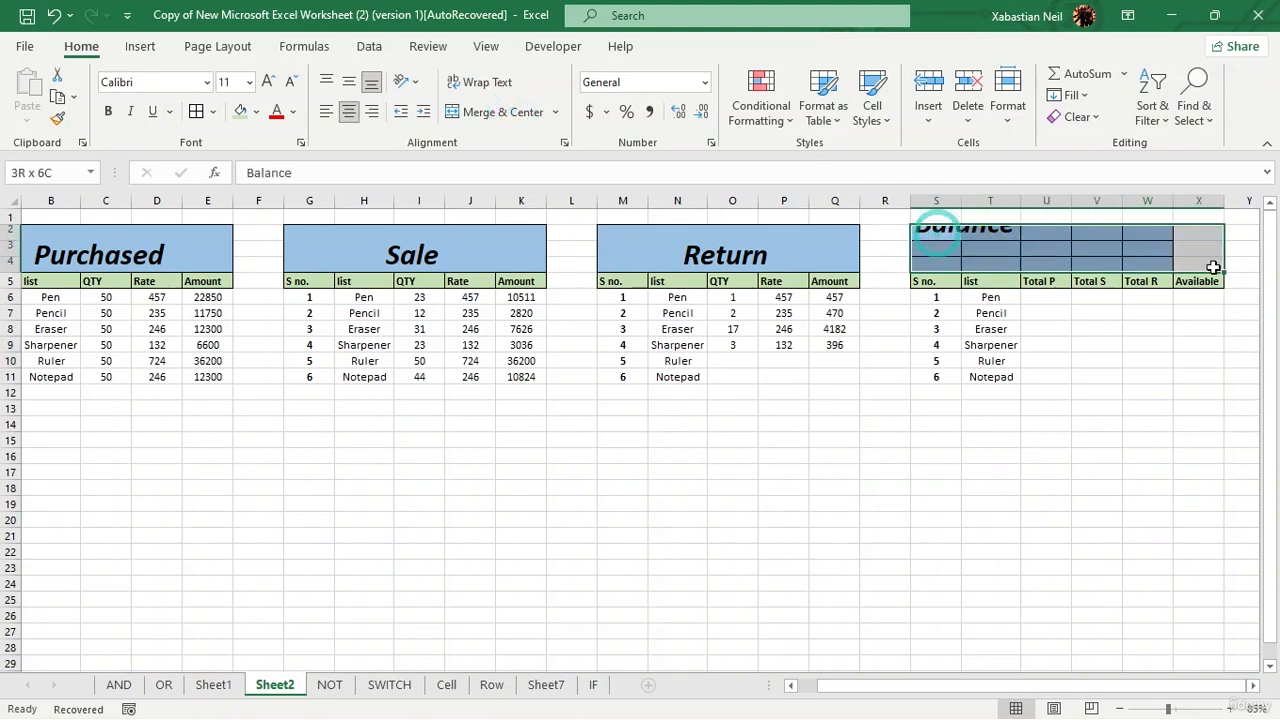
click(503, 114)
click(1090, 394)
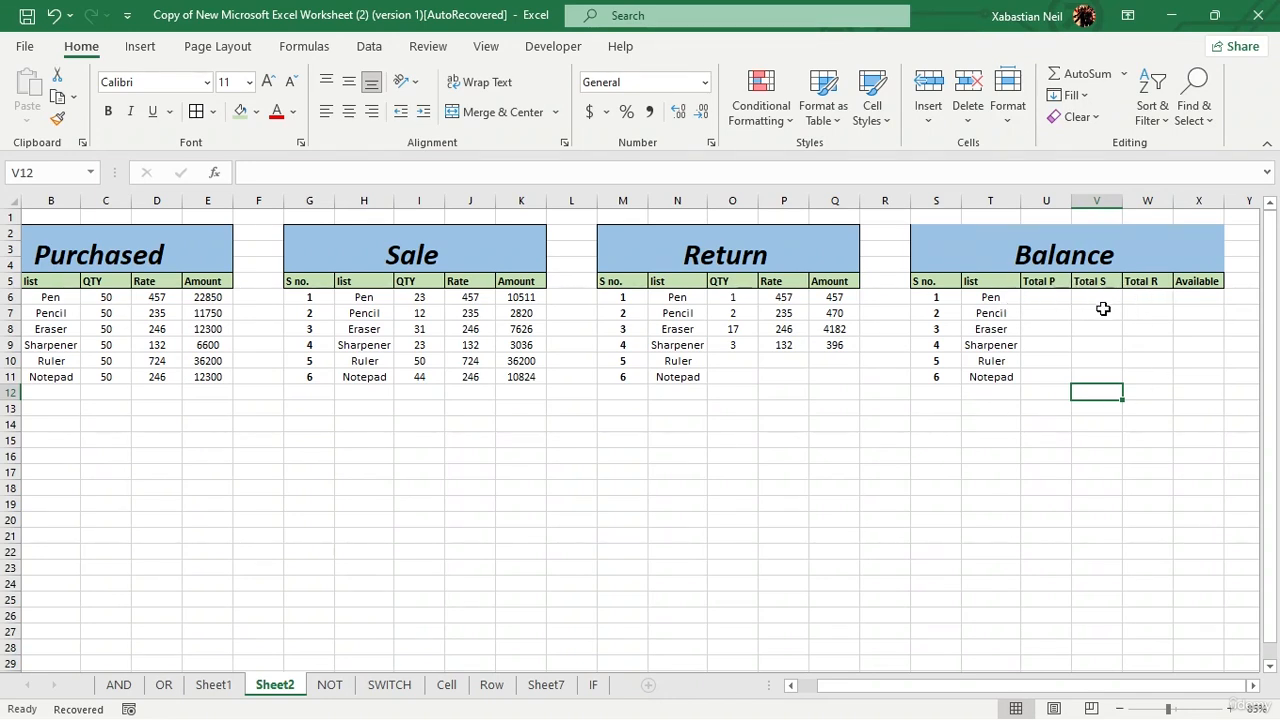
Step: Start a SUMPRODUCT formula in Pen's Total P cell U6 with the absolute Purchased list range $B$6:$B$11
key(BackSpace)
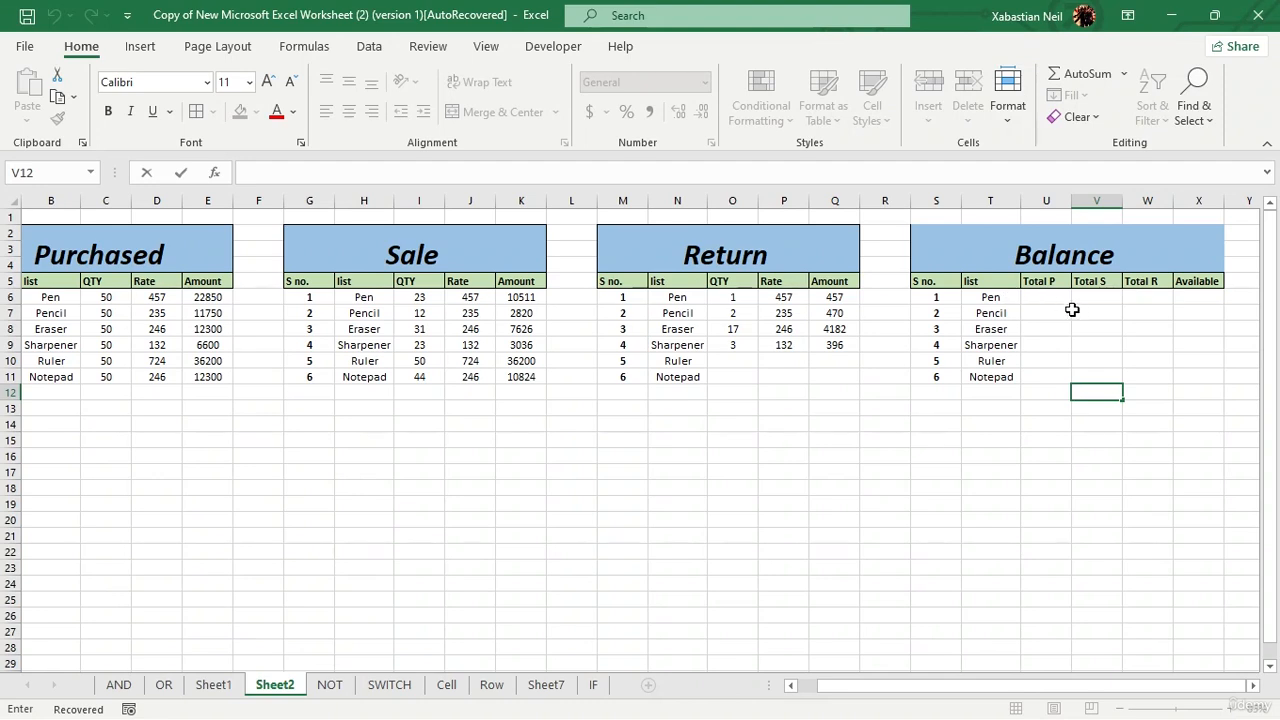
double_click(1047, 296)
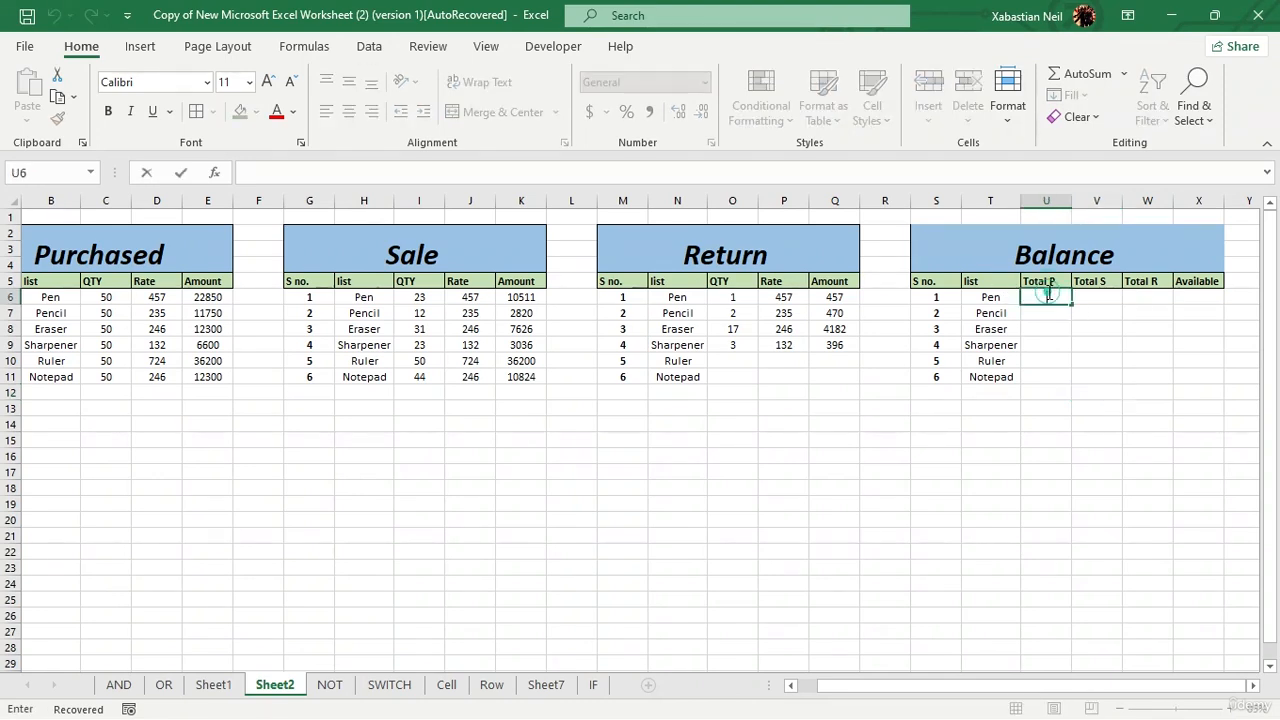
text(=)
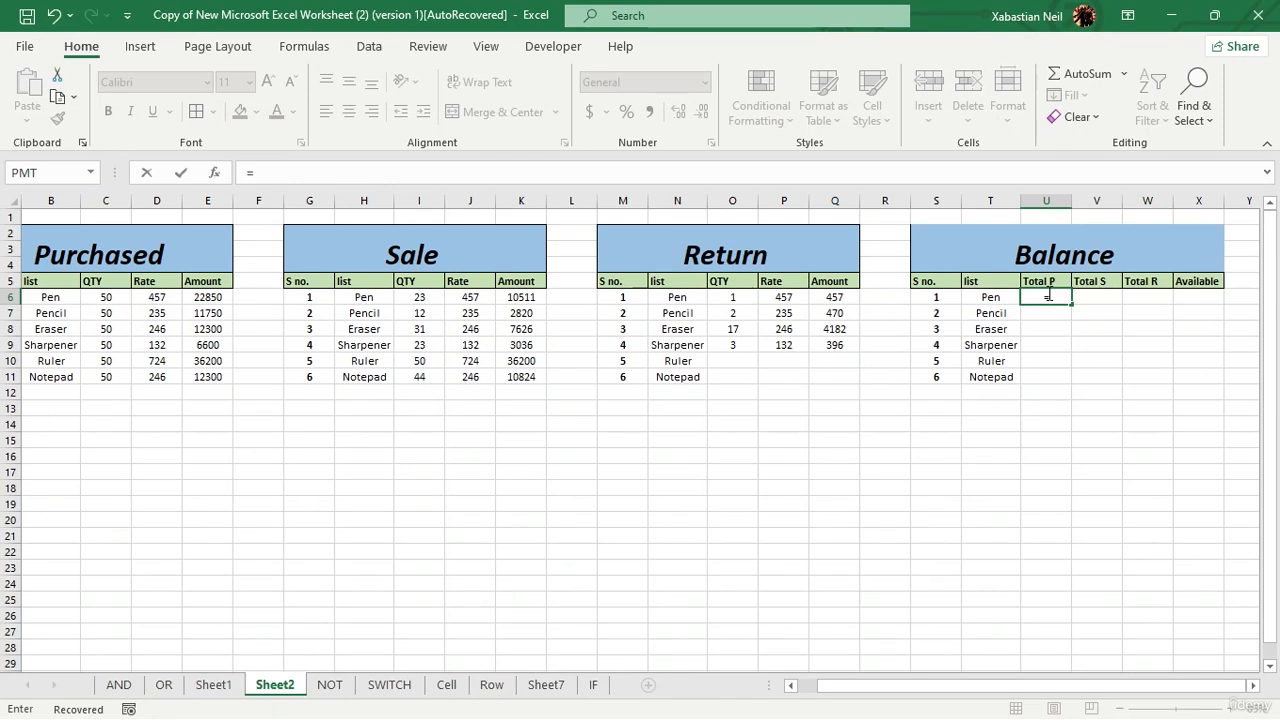
text(sum)
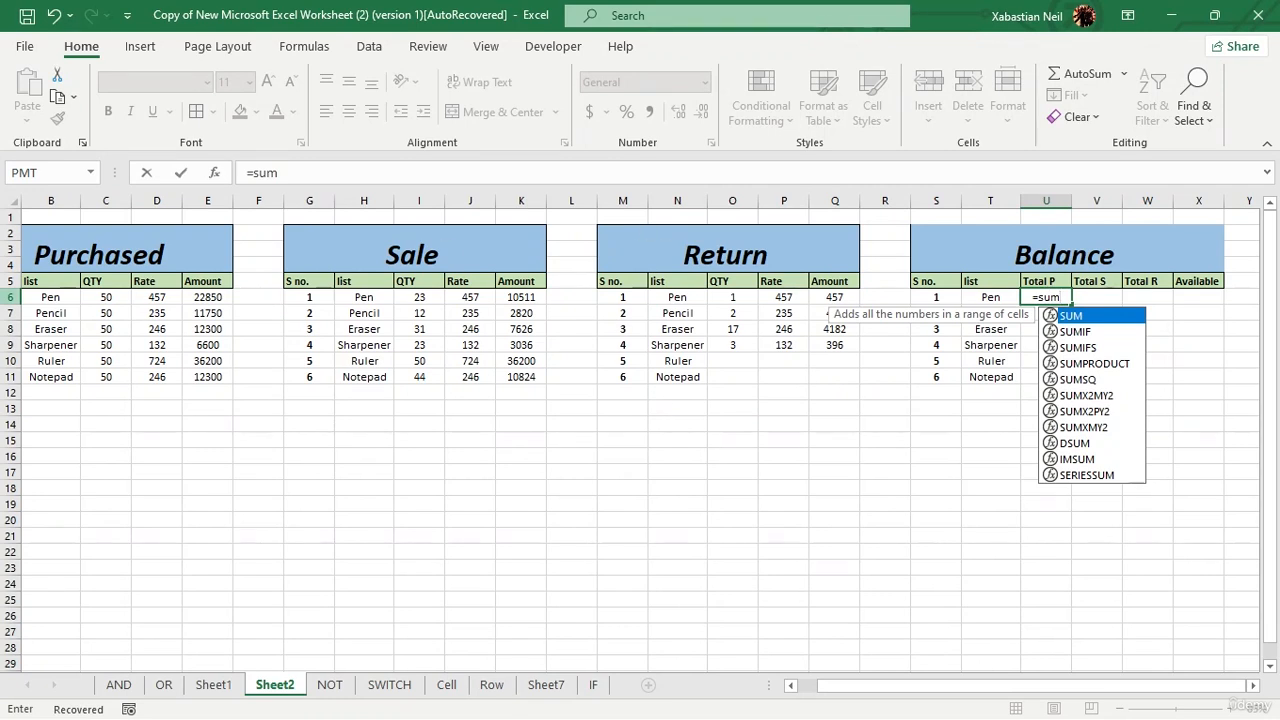
double_click(1120, 364)
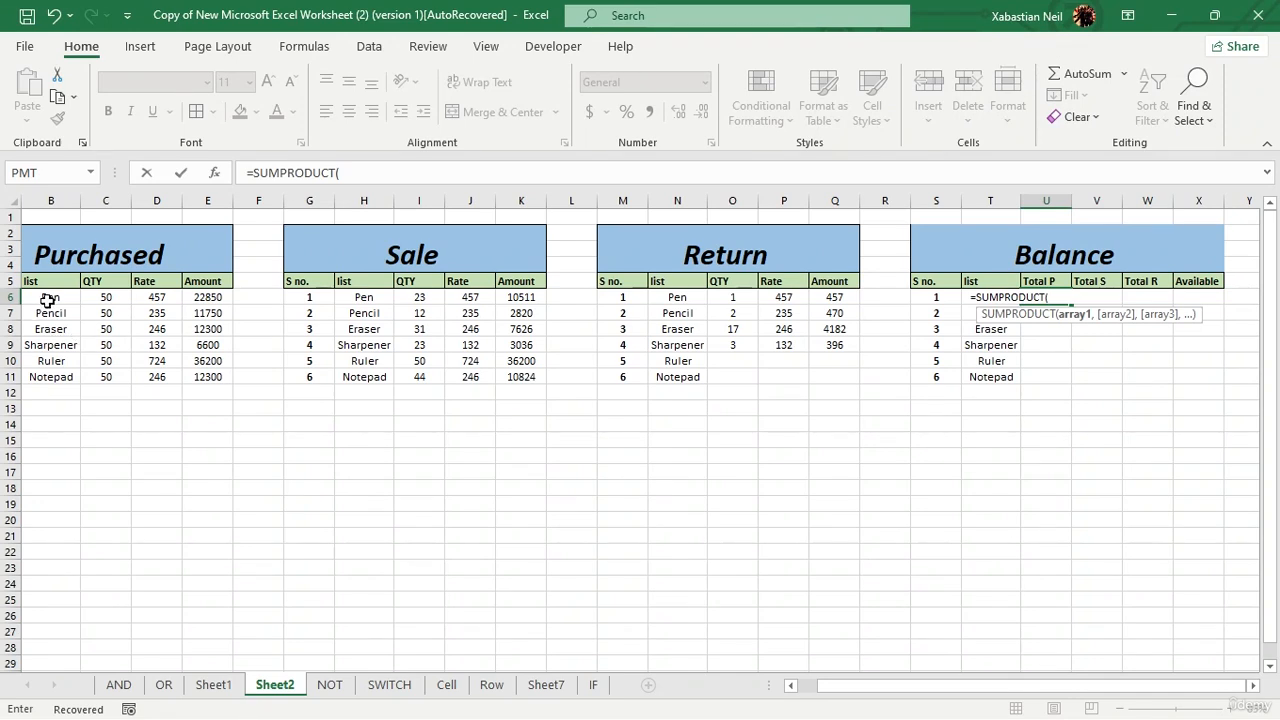
drag(47, 300, 49, 377)
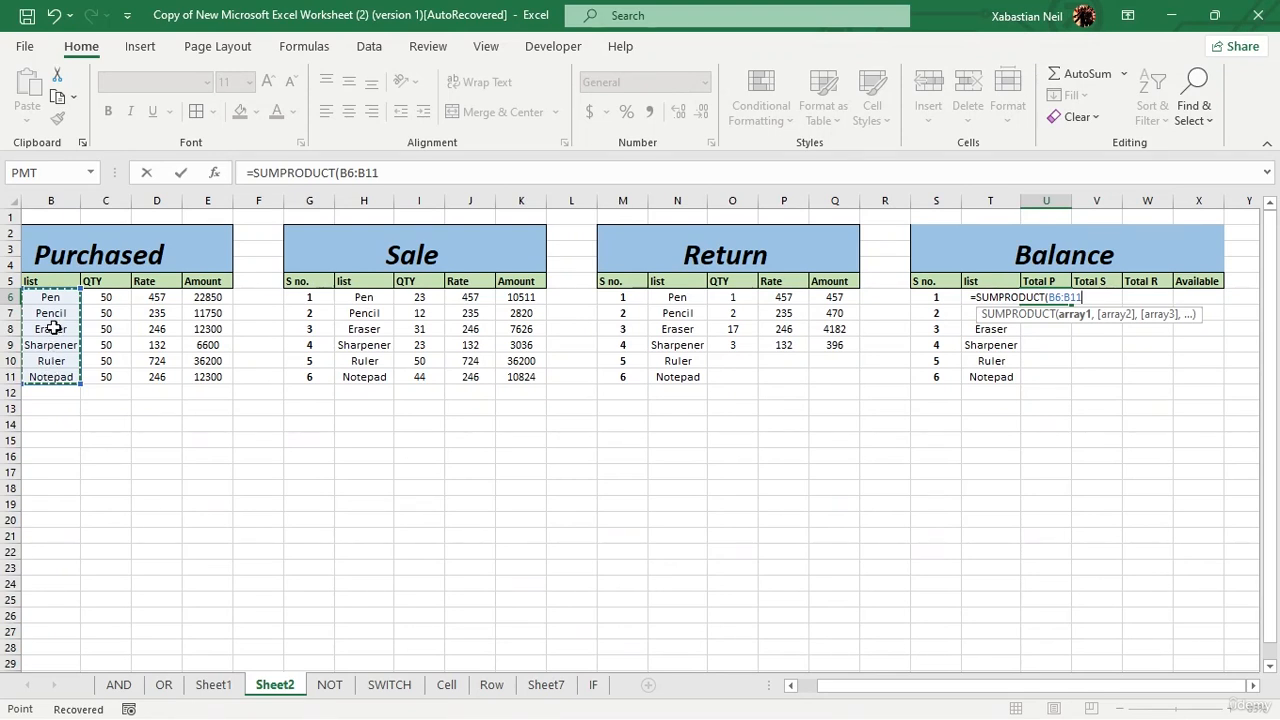
key(F4)
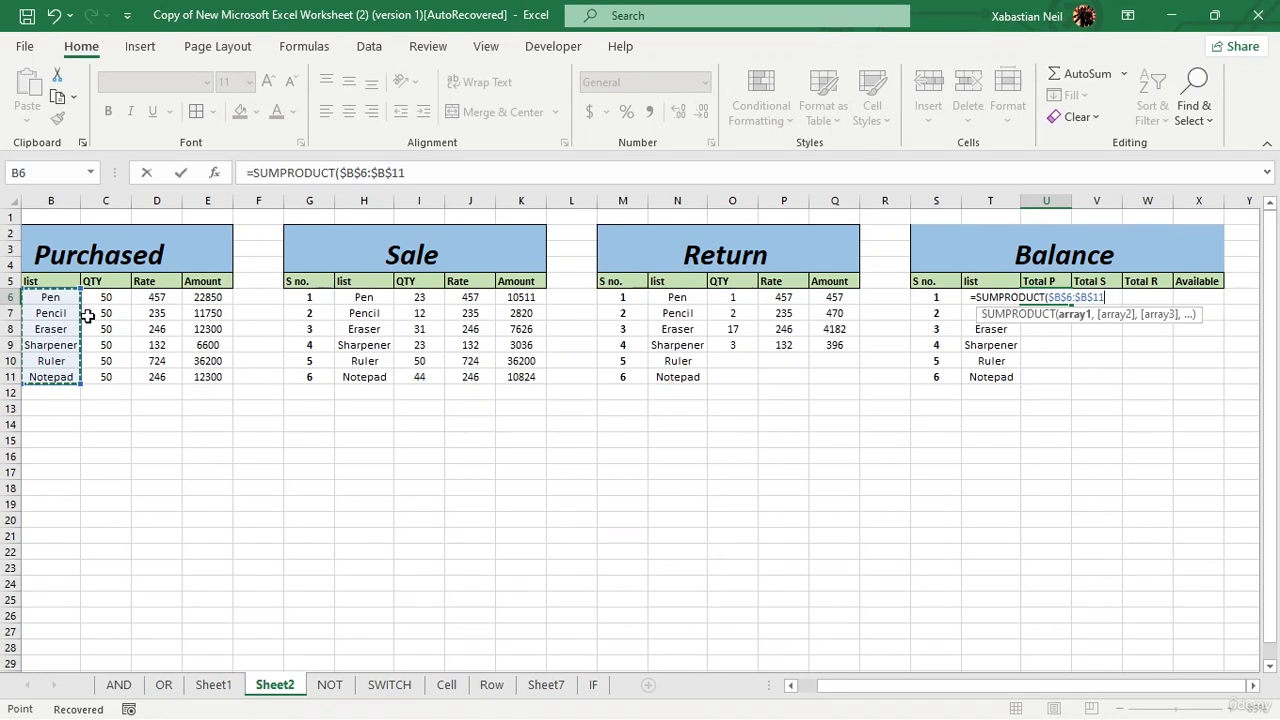
Step: Complete the U6 formula as =SUMPRODUCT($B$6:$B$11=T6) to match the purchased items against Pen
text(=)
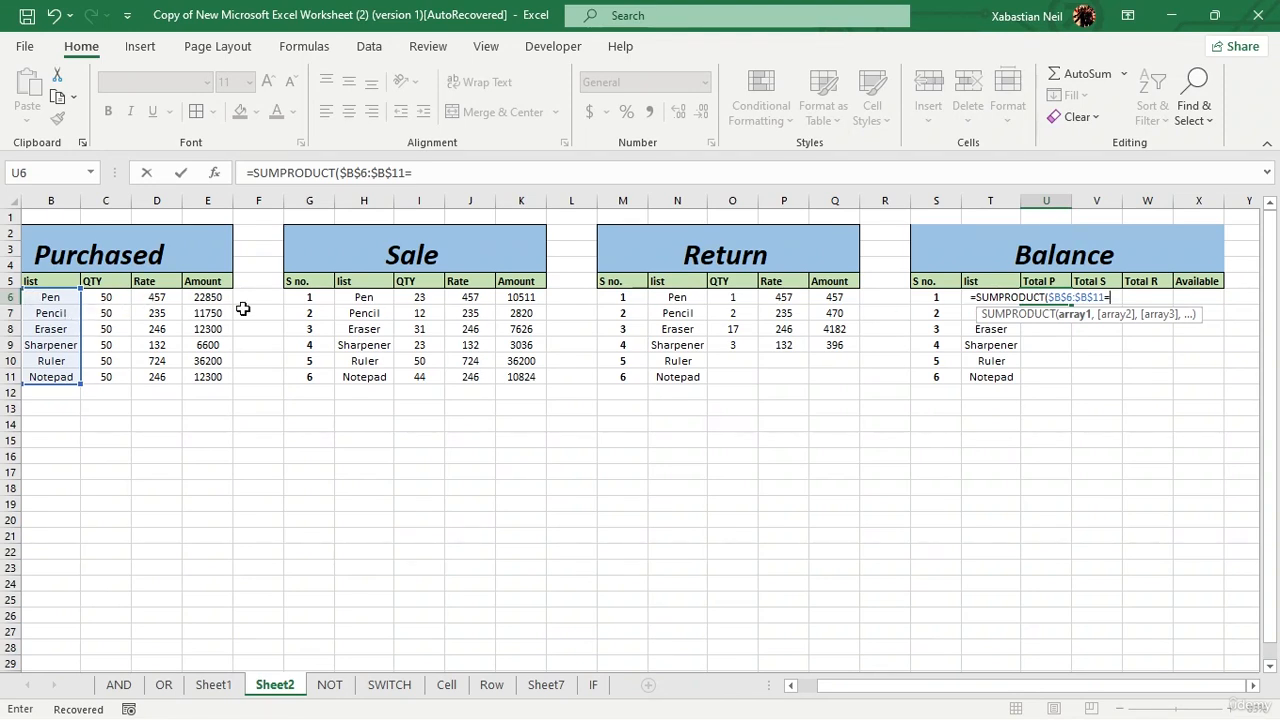
text(T)
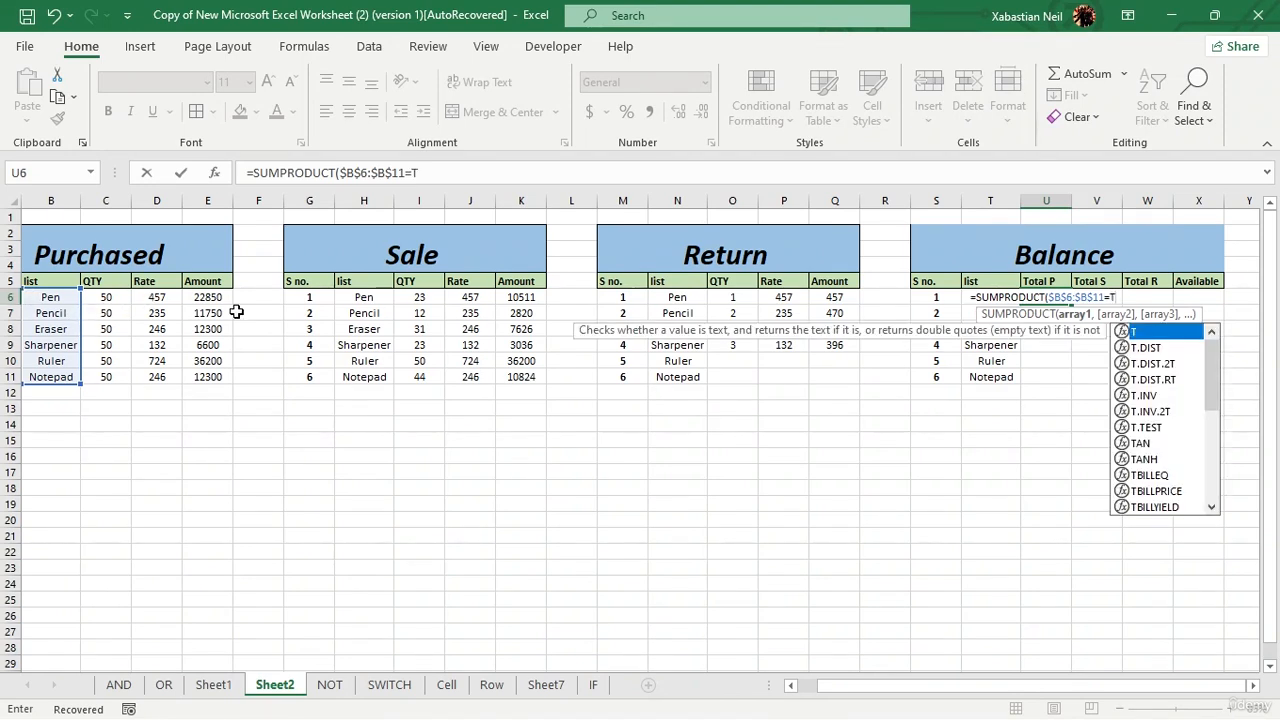
text(6)
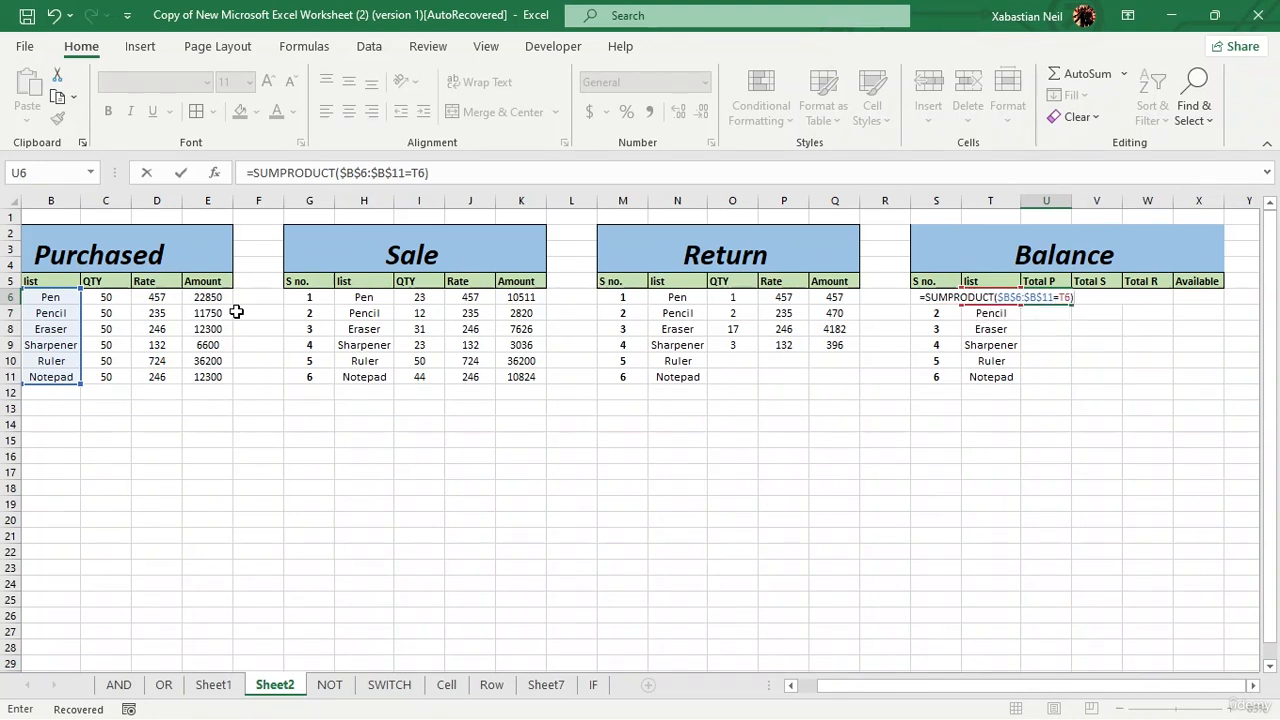
key(Left)
key(Left)
key(Left)
key(Right)
key(Right)
key(Right)
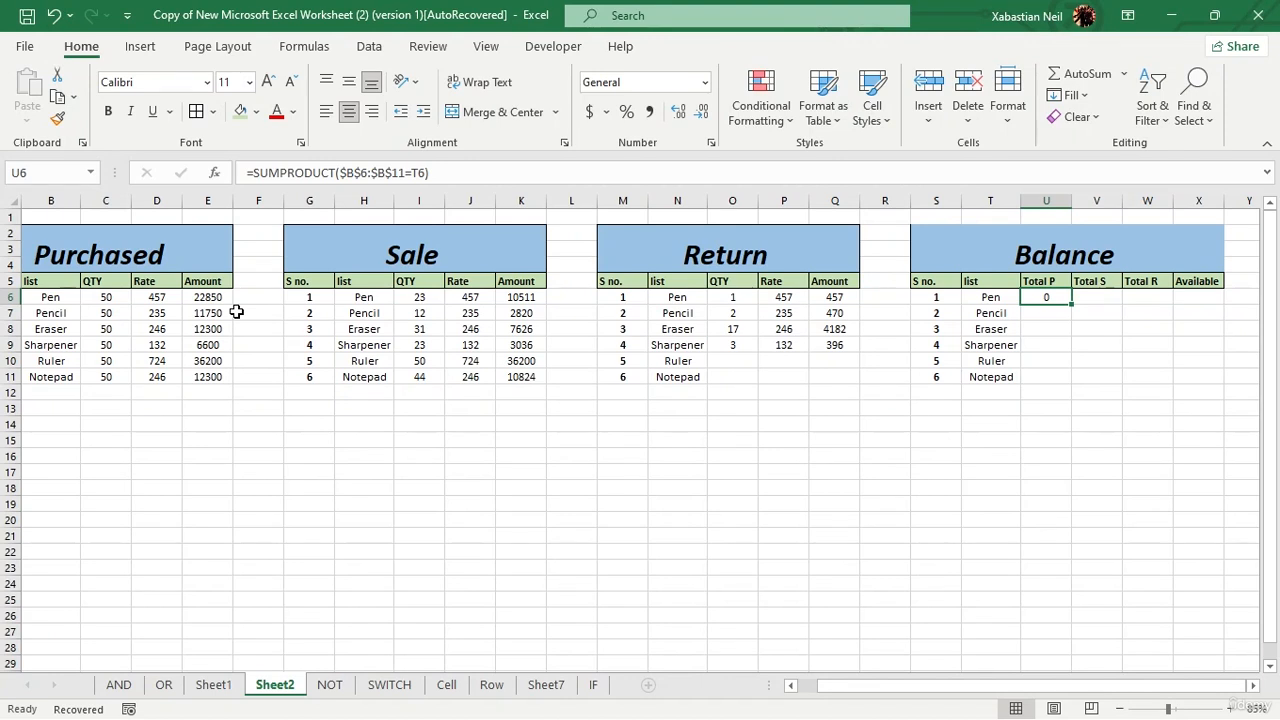
key(Down)
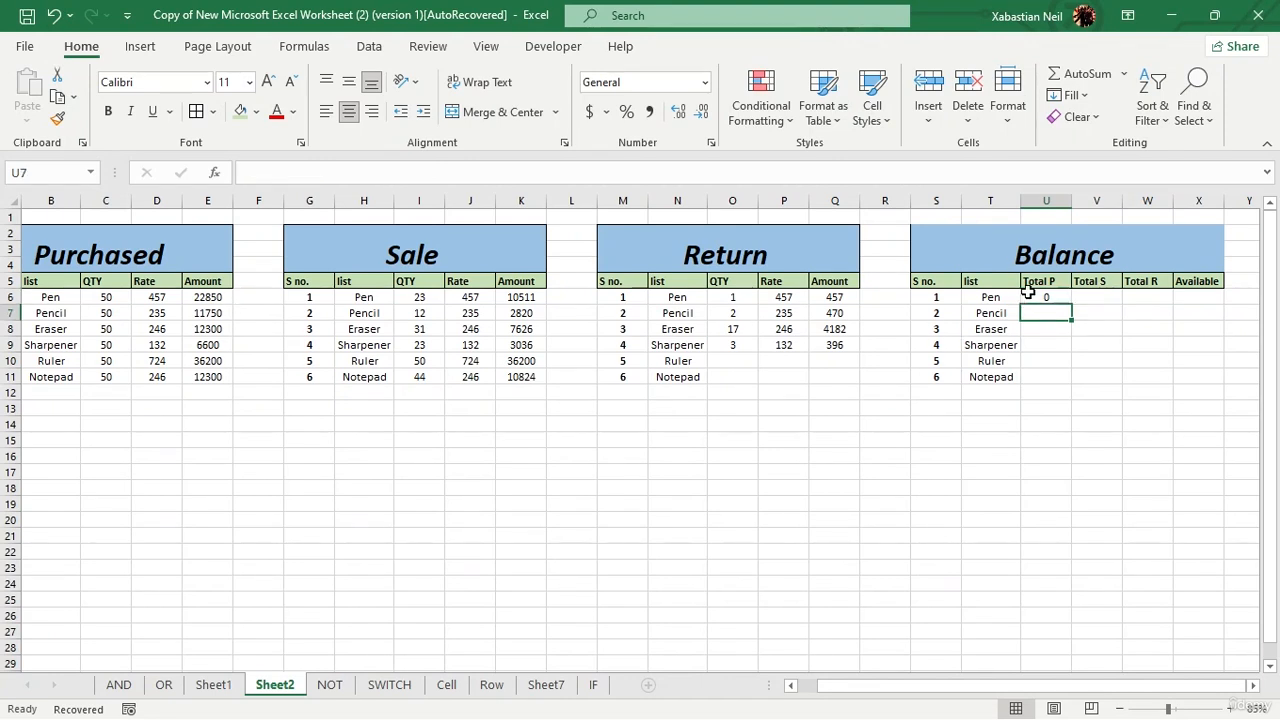
Step: Extend the U6 formula to =SUMPRODUCT(($B$6:$B$11=T6)*($C$6:$C$11)) and accept the proposed parenthesis correction
double_click(1028, 293)
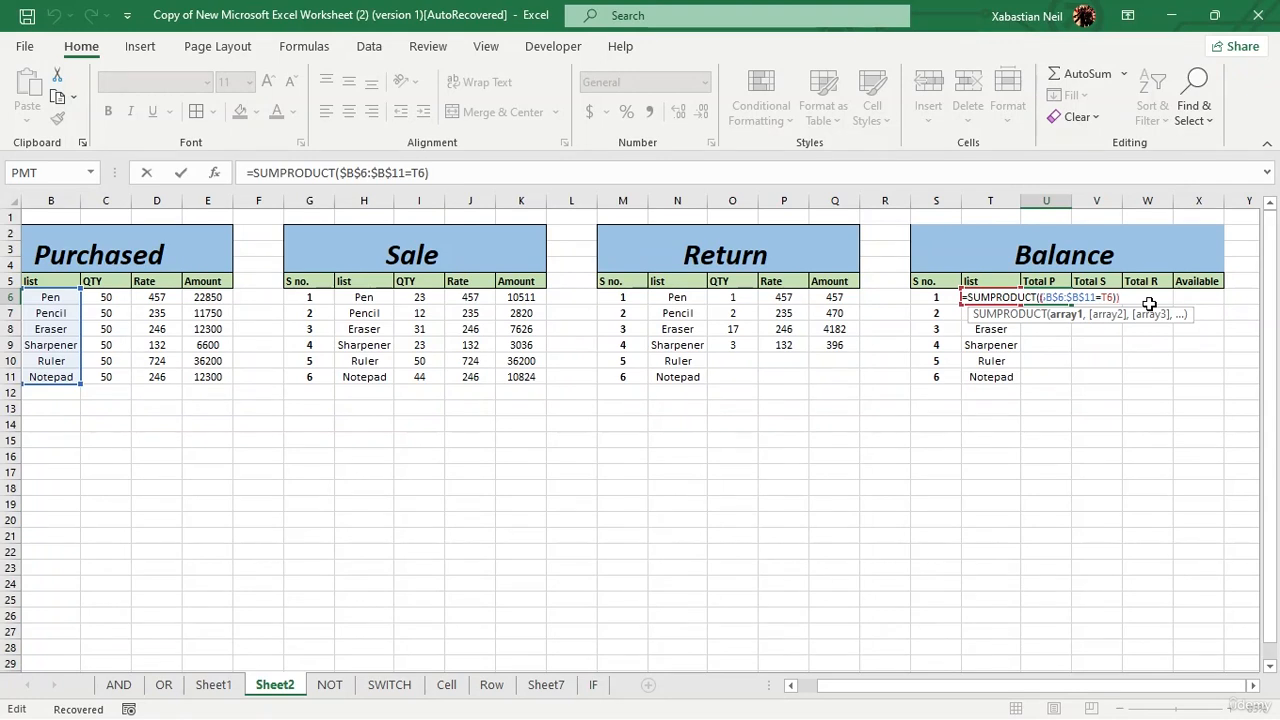
text(()
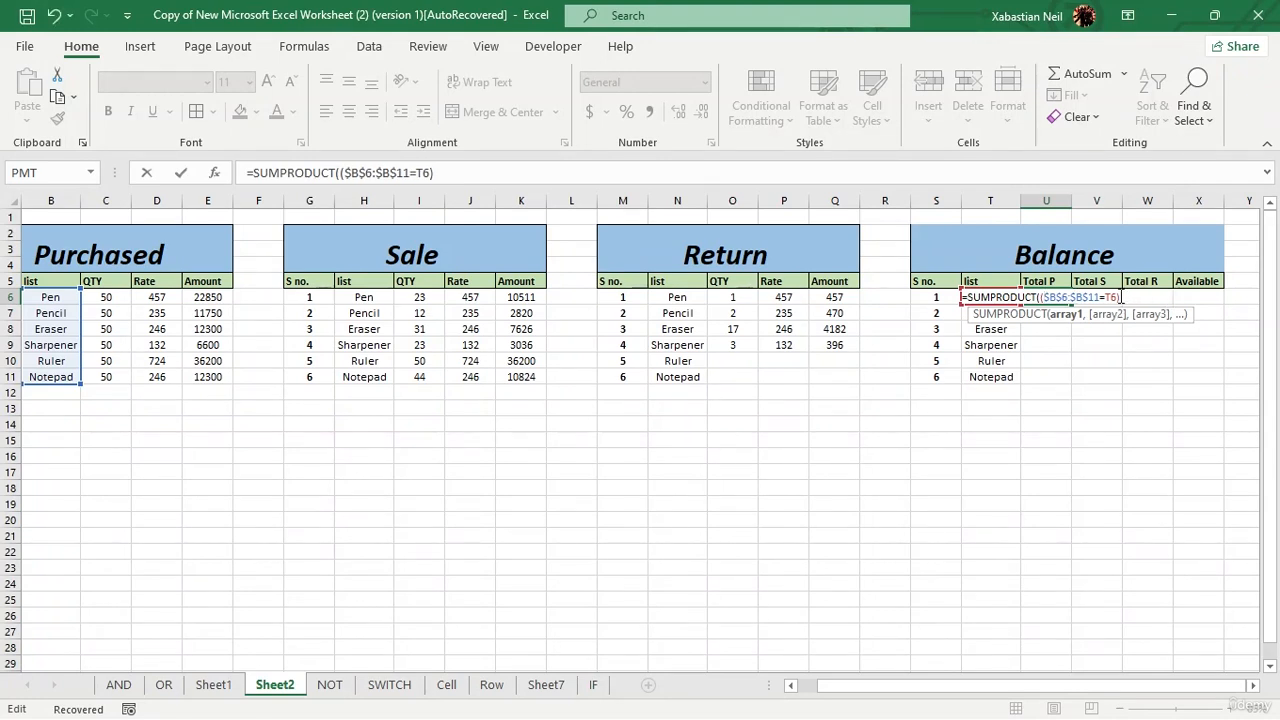
click(1119, 296)
drag(96, 298, 95, 373)
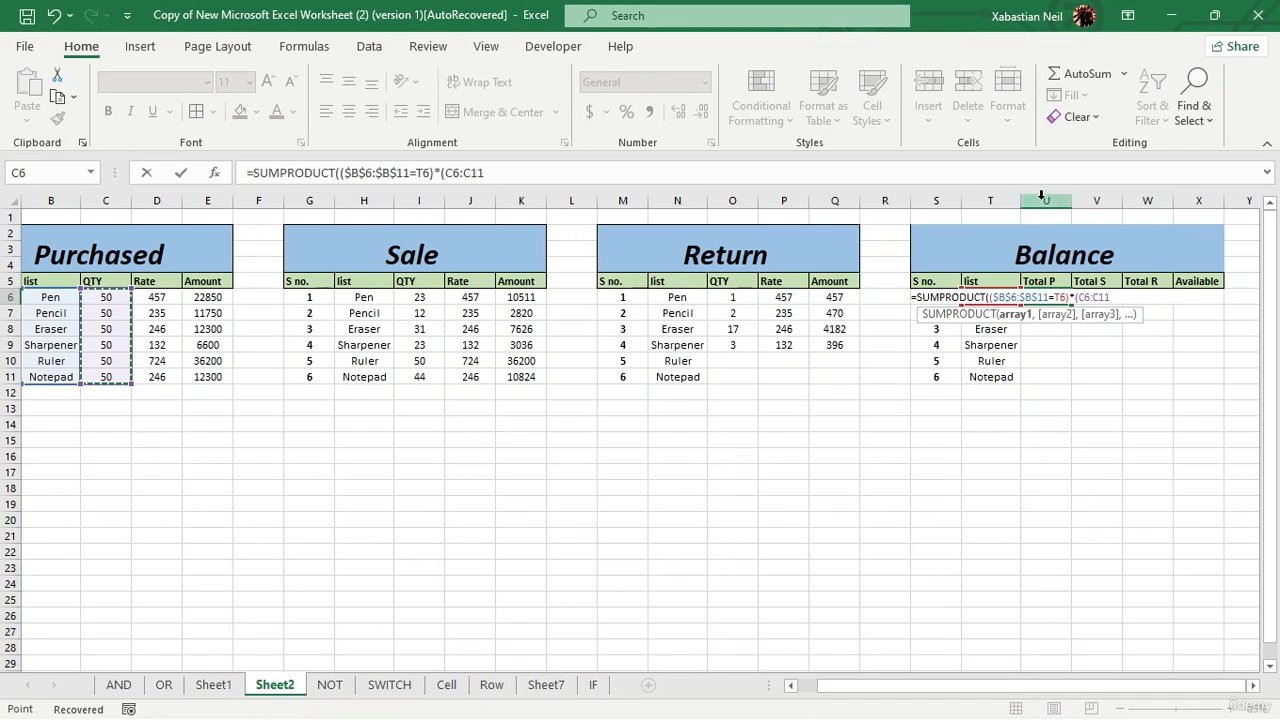
key(F4)
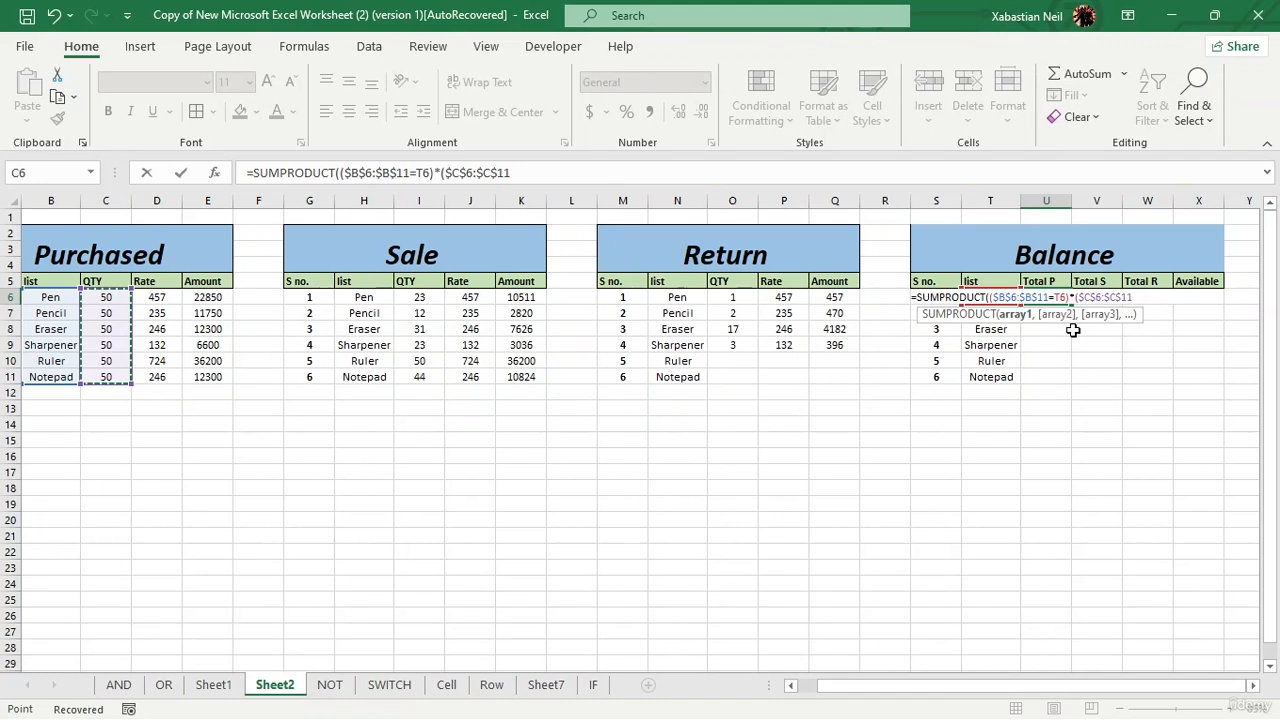
text())
key(Return)
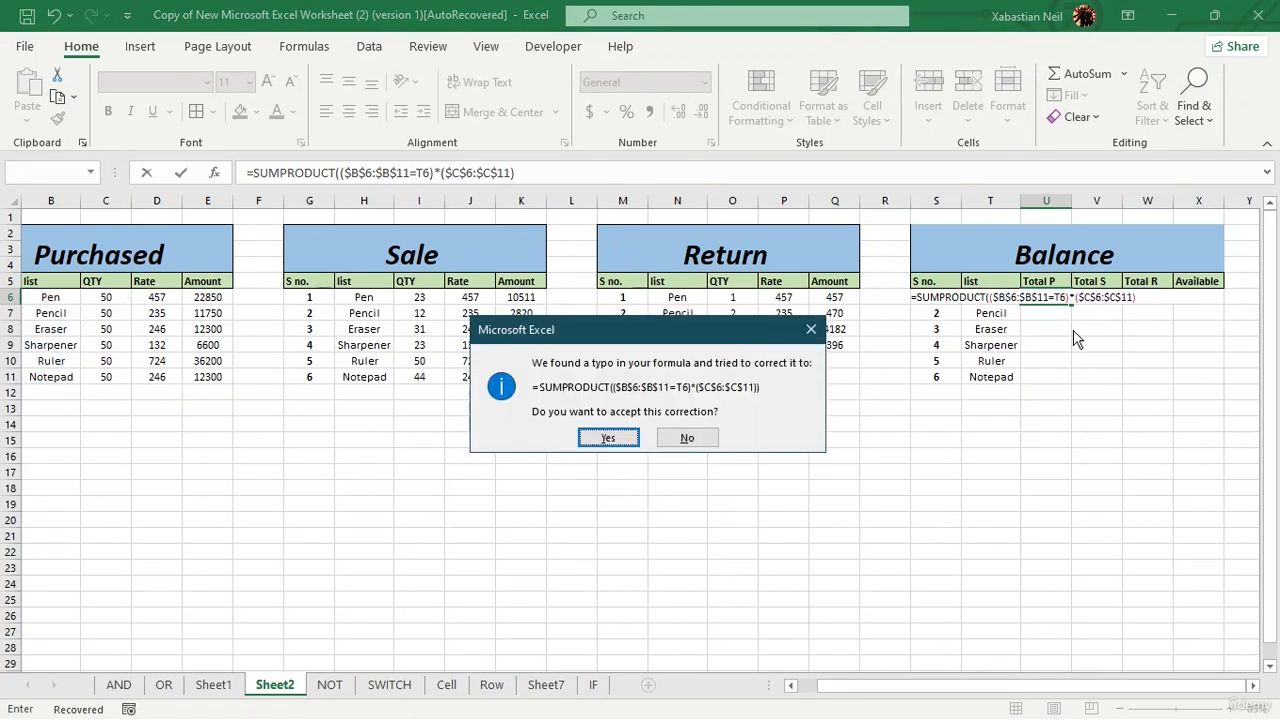
click(590, 435)
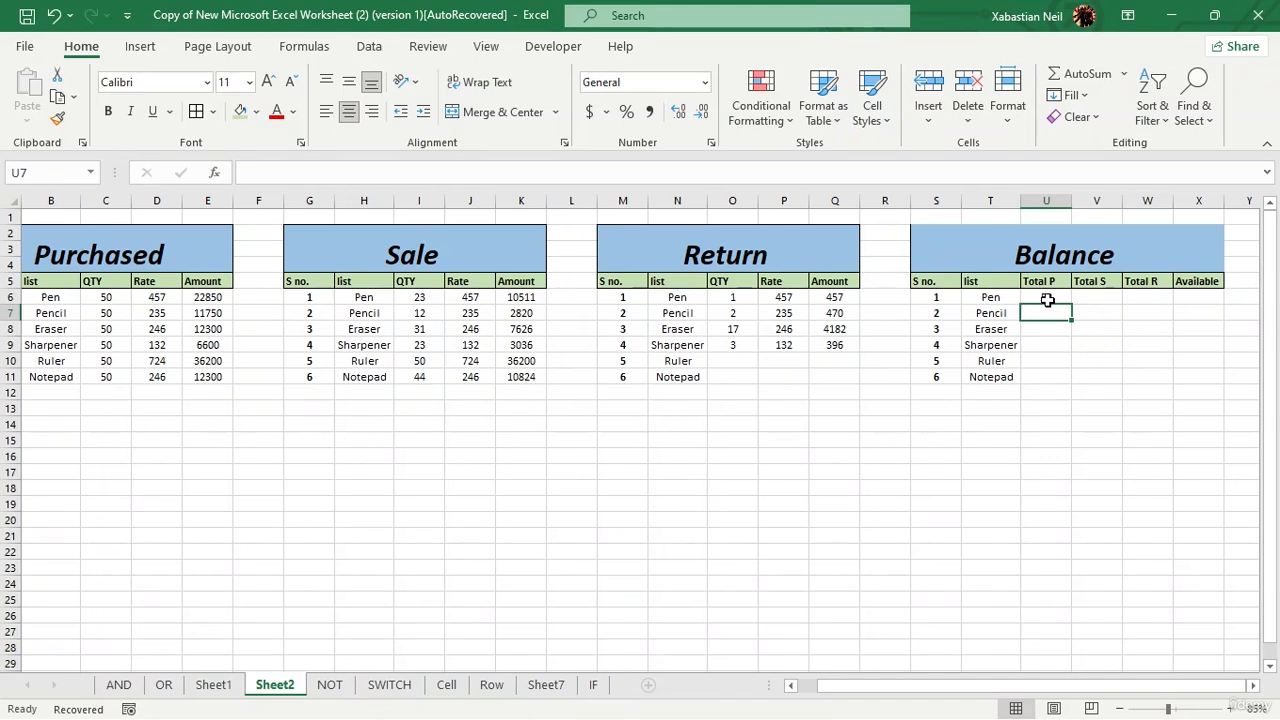
Step: Copy Pen from B6 over Sharpener in B9 of the Purchased list to test the Total P formula
key(Left)
key(Left)
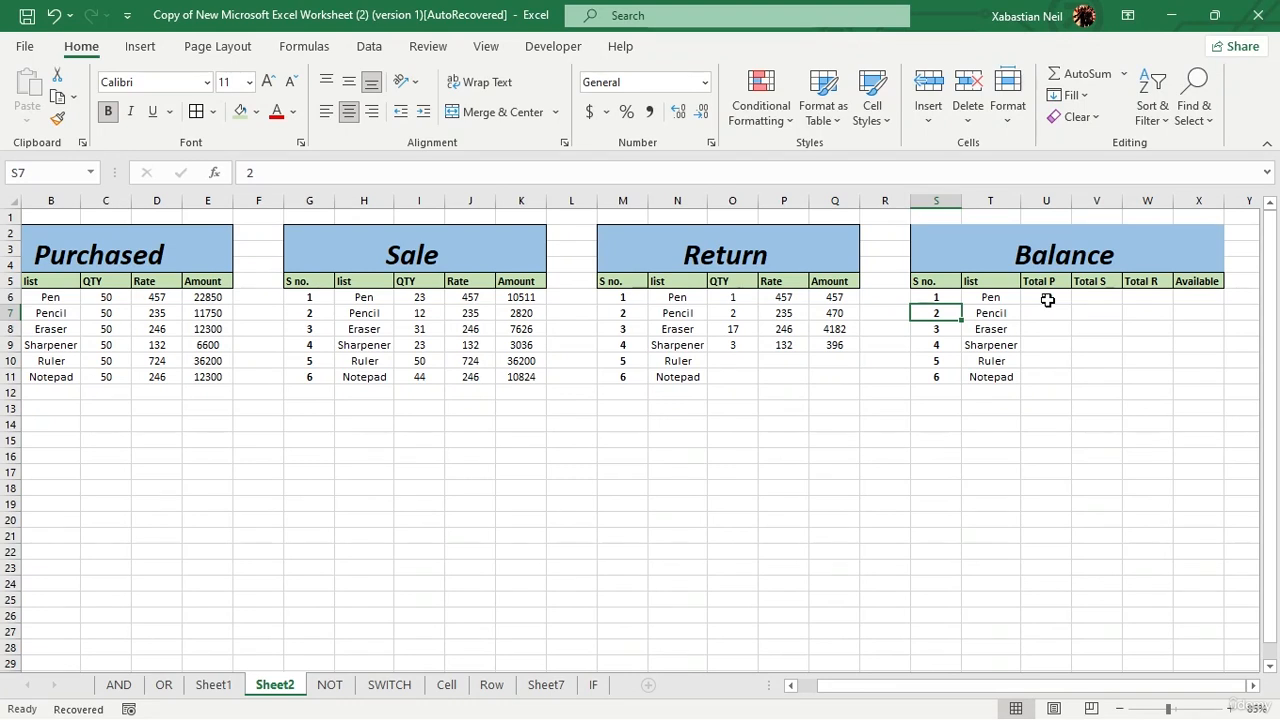
click(65, 295)
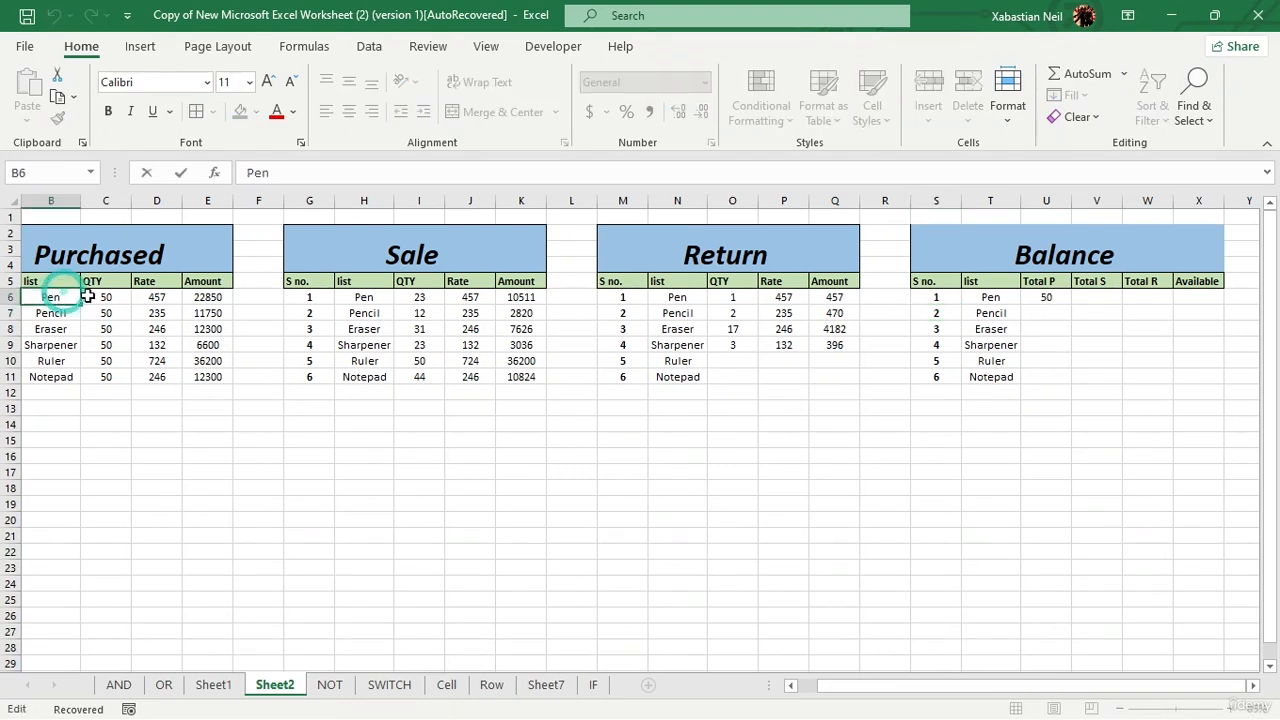
click(67, 358)
click(64, 294)
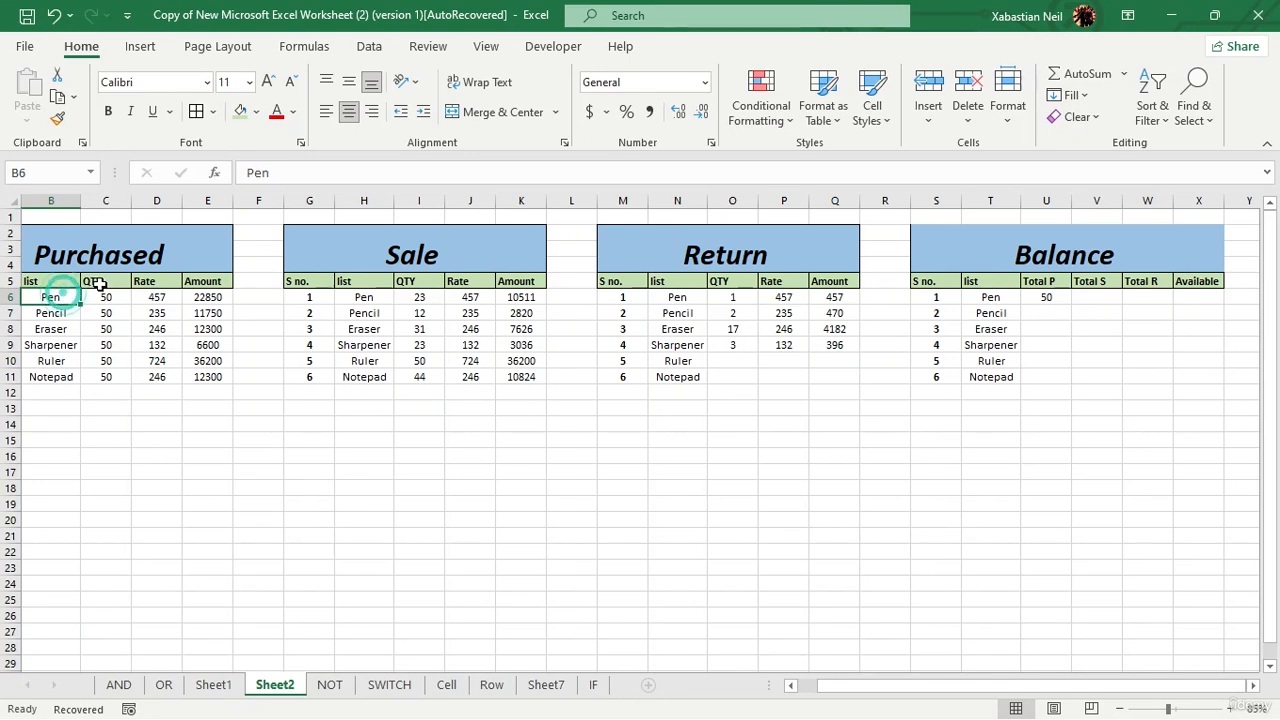
key(ctrl+c)
click(106, 377)
click(58, 299)
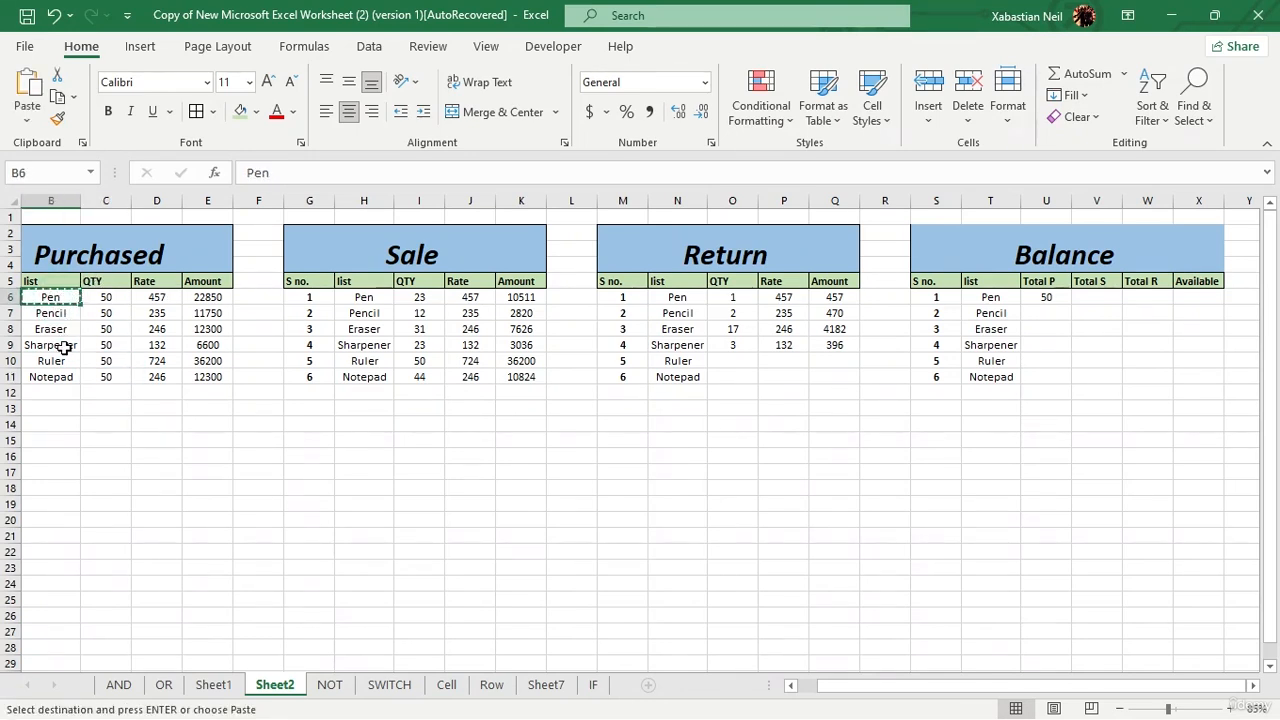
click(64, 345)
click(51, 296)
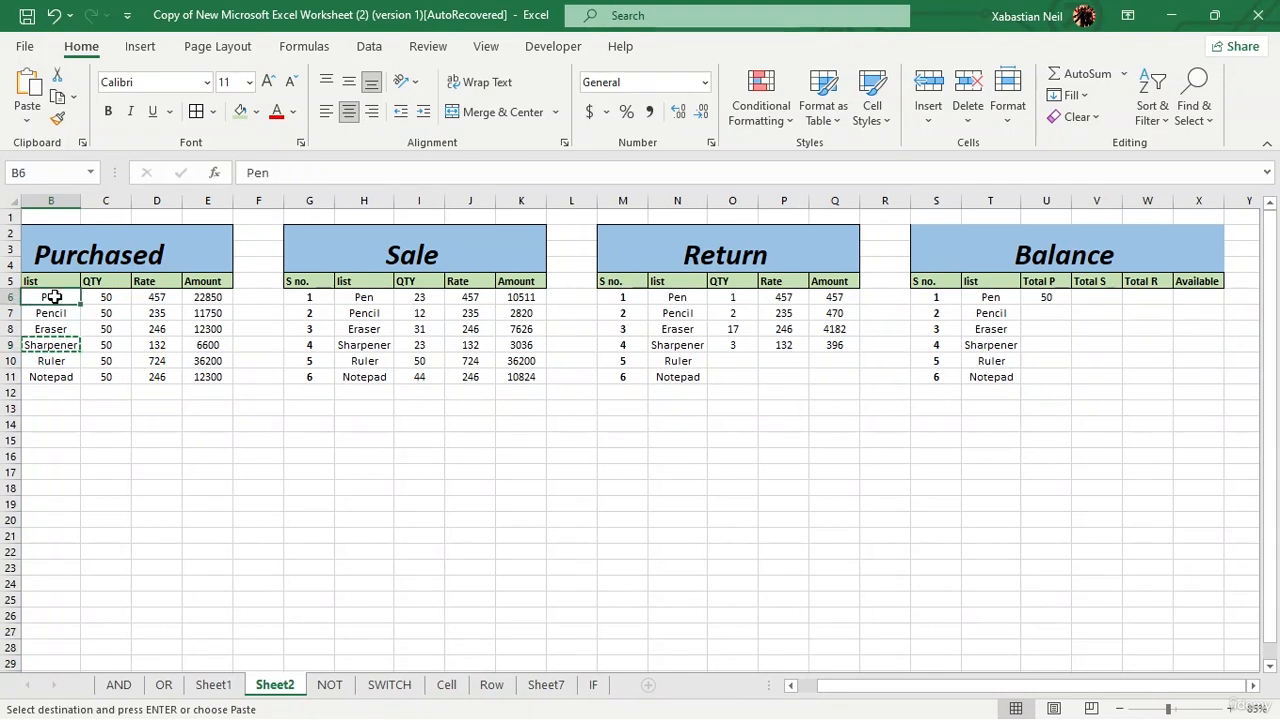
click(60, 341)
key(ctrl+v)
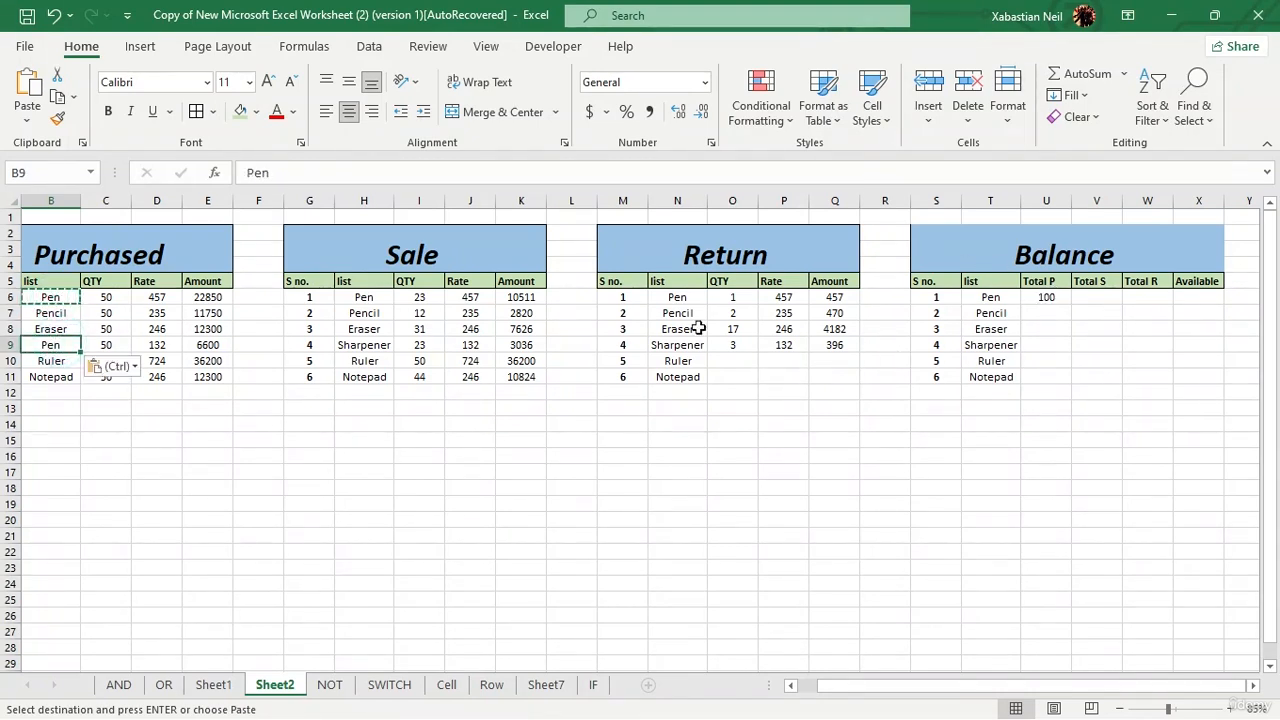
Step: Paste Pen over Notepad in B11 as a further test, and undo both Pen replacements
click(60, 380)
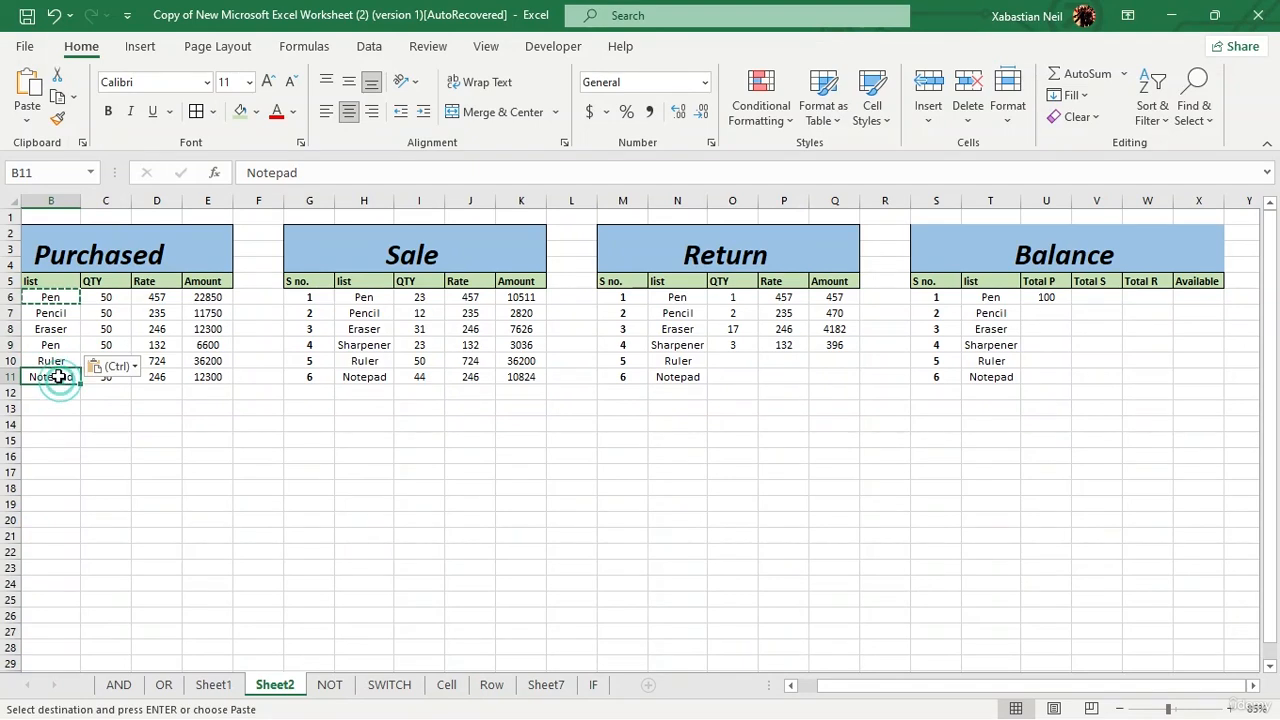
key(ctrl+v)
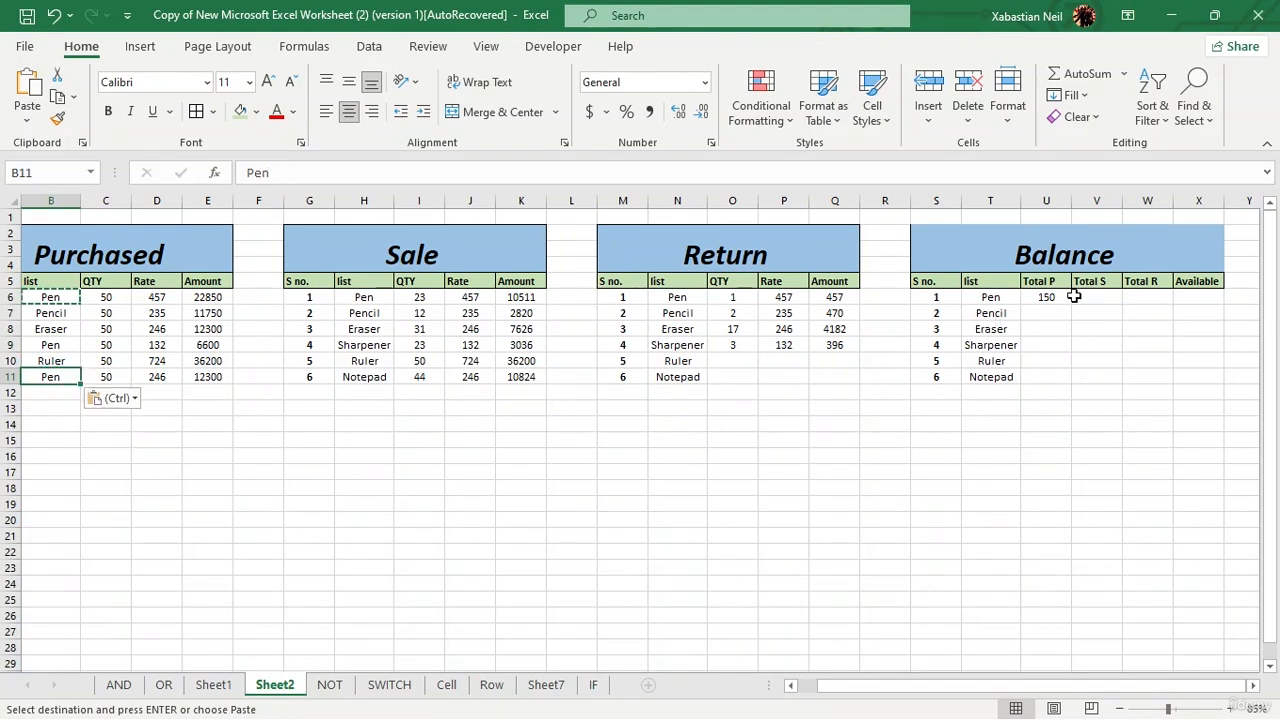
click(55, 22)
click(55, 22)
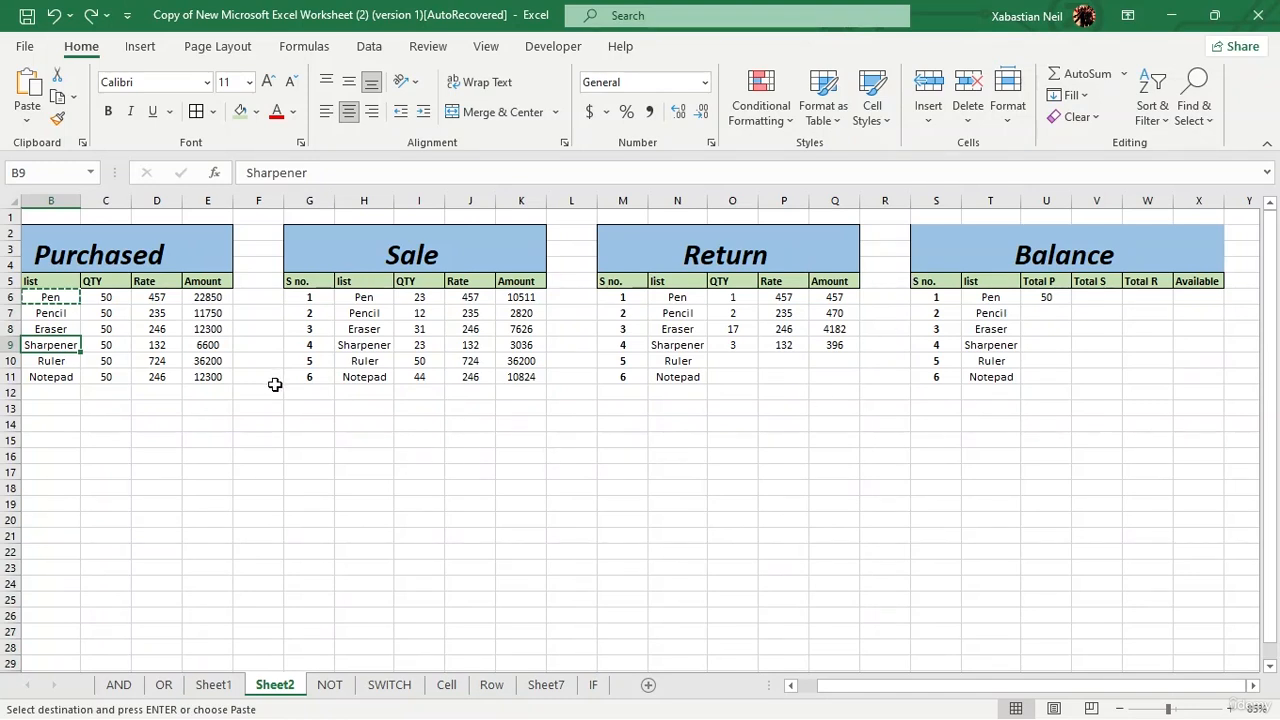
Step: Fill the Total P formula from U6 down to the Notepad row (U11)
click(1046, 298)
double_click(1072, 303)
click(1148, 378)
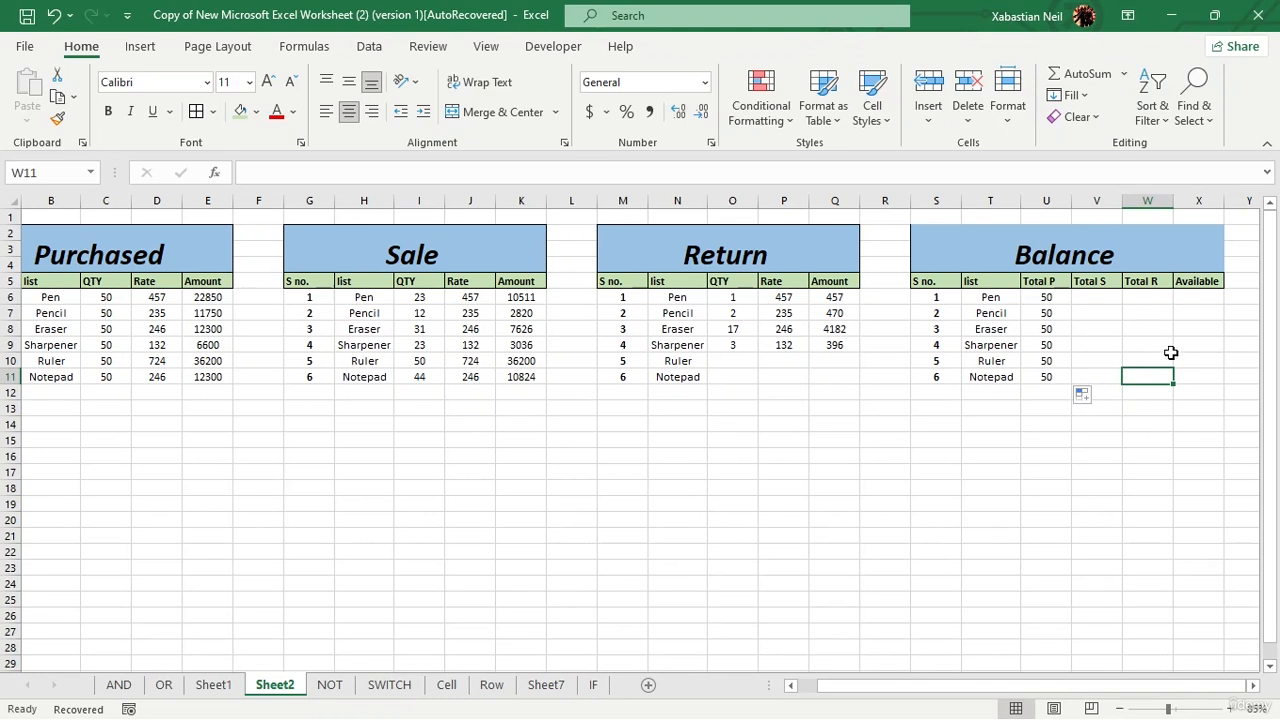
Step: Begin the Total S formula in V6 as =SUMPRODUCT( with the Sale QTY range as the absolute reference $I$6:$I$11
double_click(1110, 297)
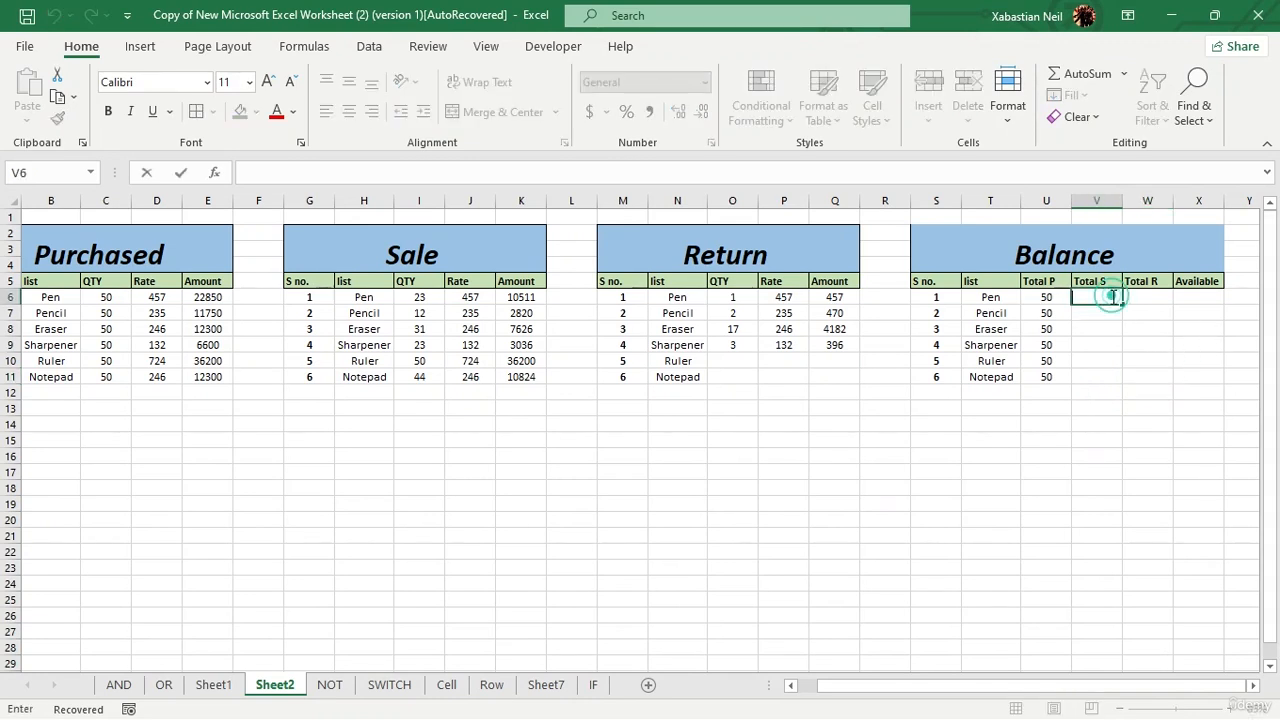
text(=sum)
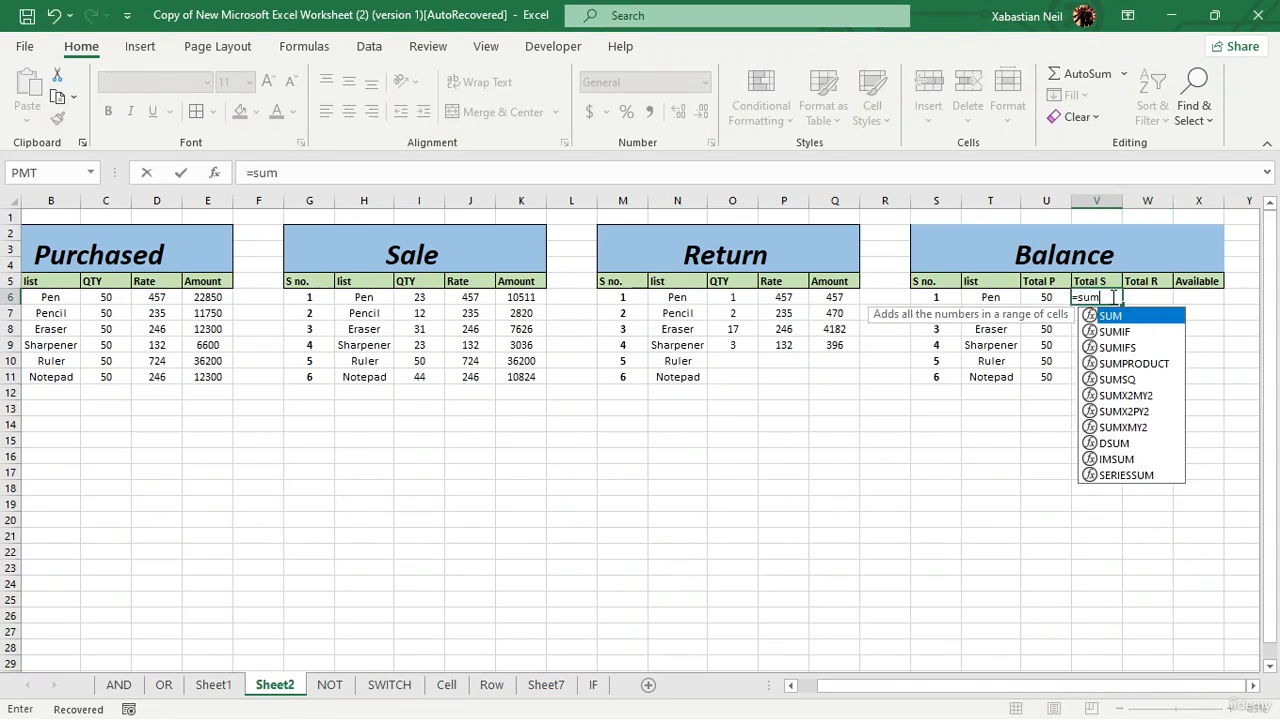
click(1166, 364)
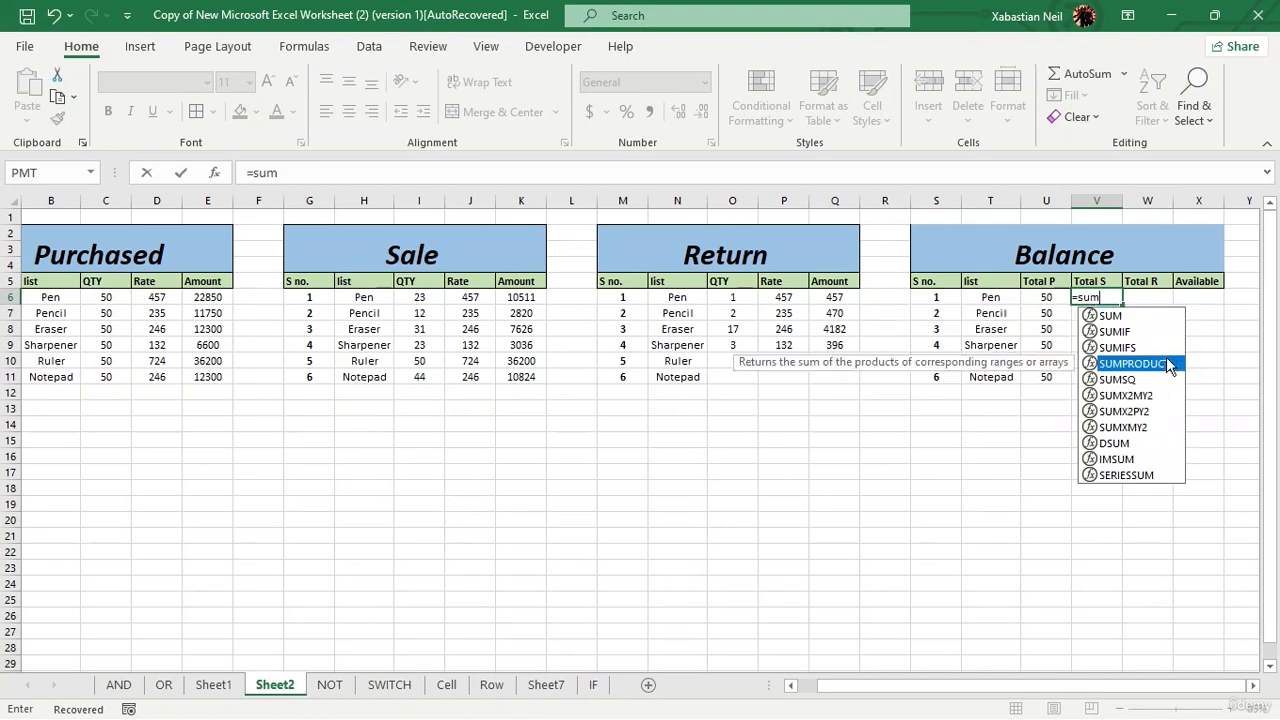
double_click(1166, 364)
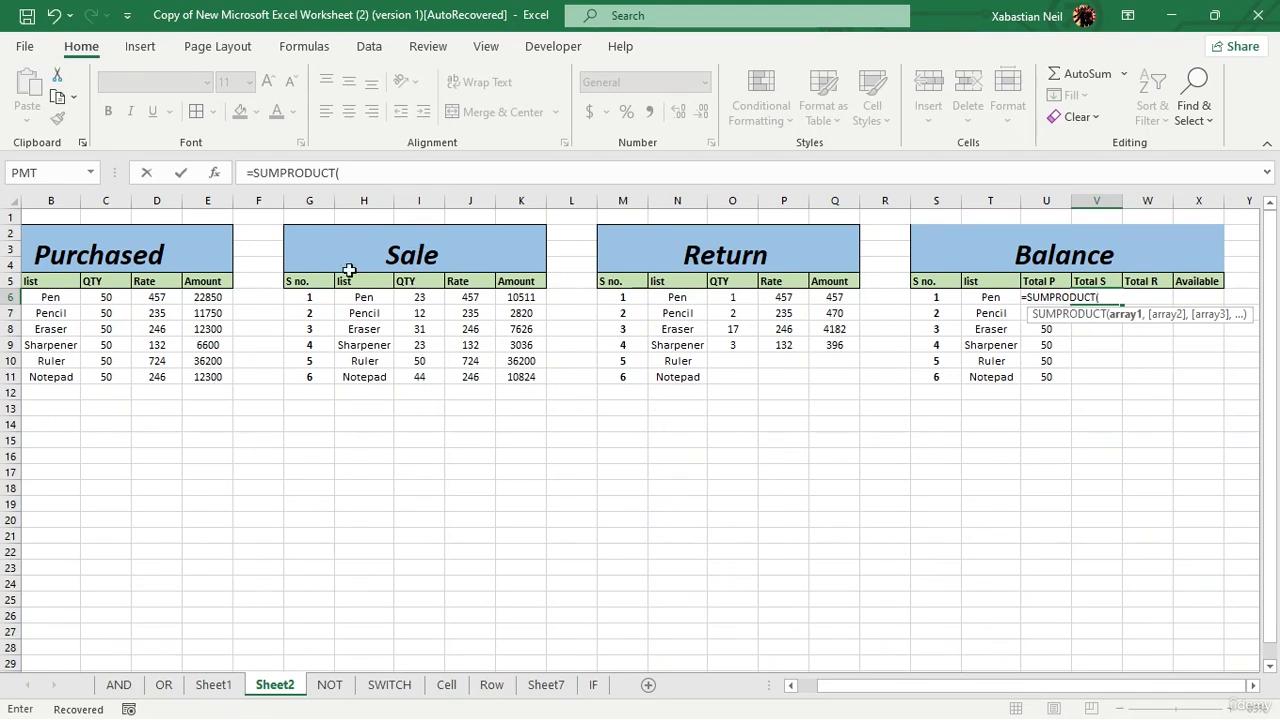
drag(409, 296, 420, 371)
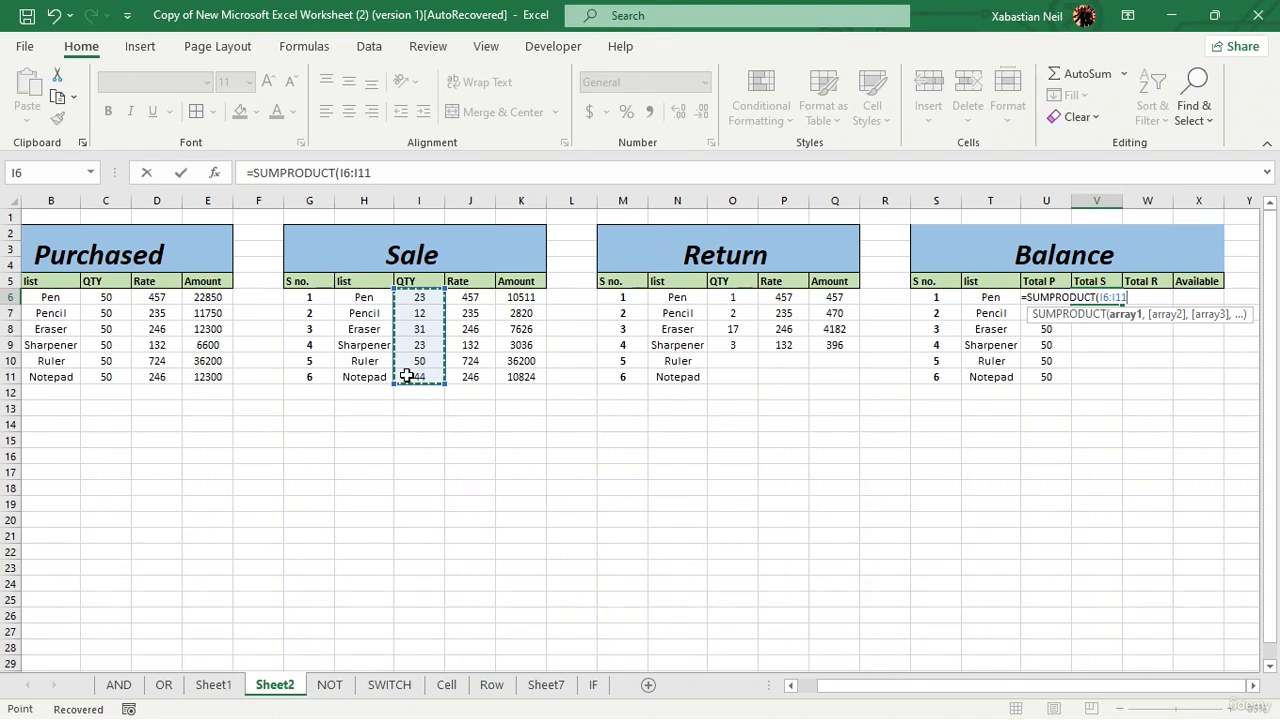
key(F4)
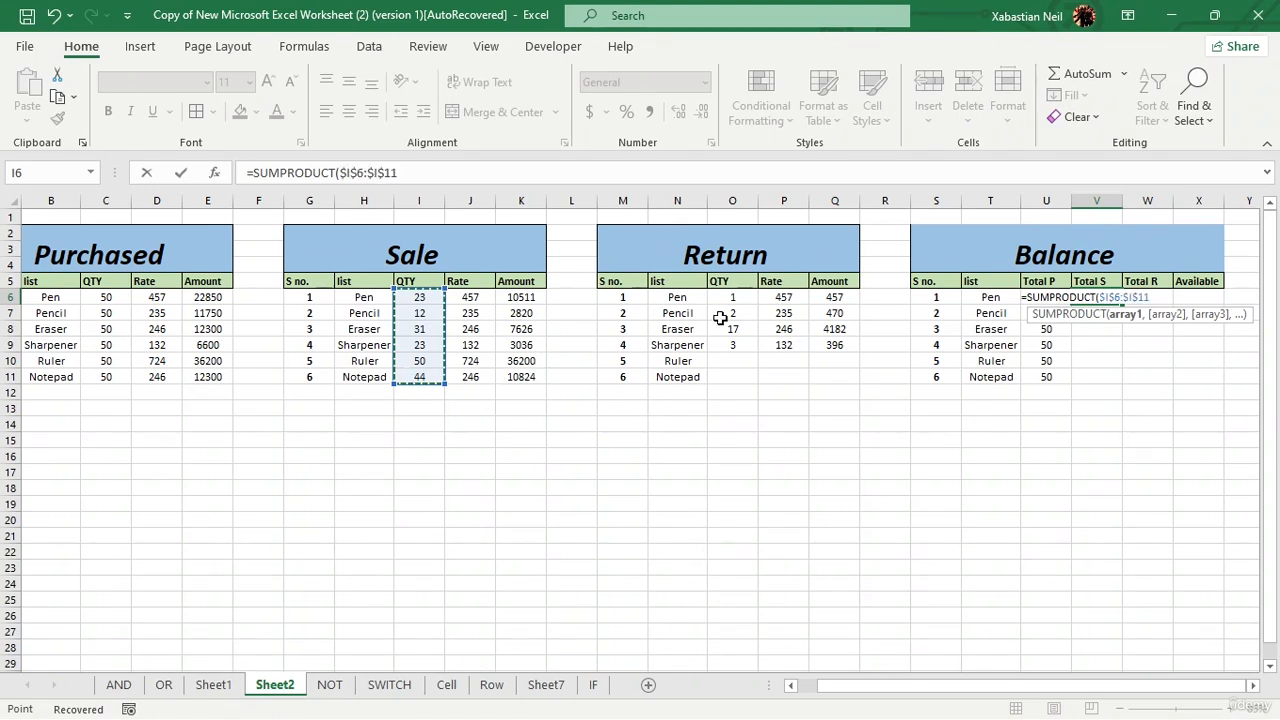
Step: Turn the range in V6 into the bracketed condition ($I$6:$I$11=T6) and open the second factor with *(
click(1101, 300)
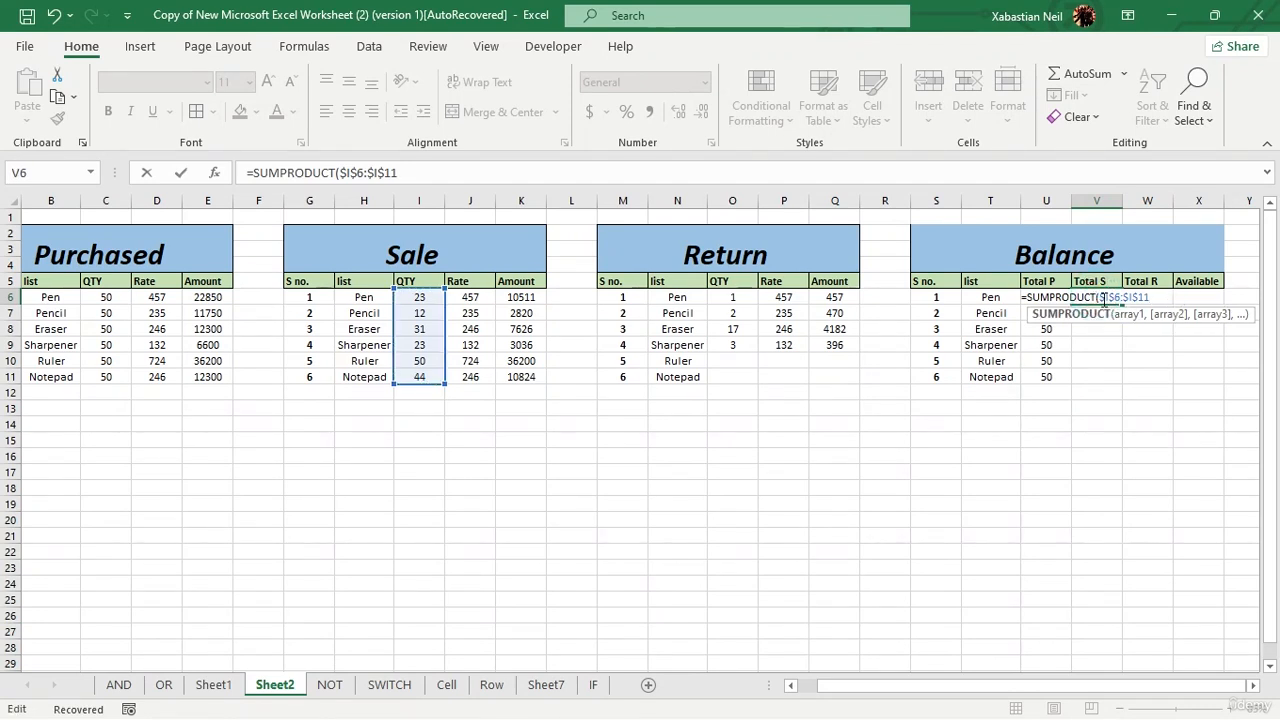
text(()
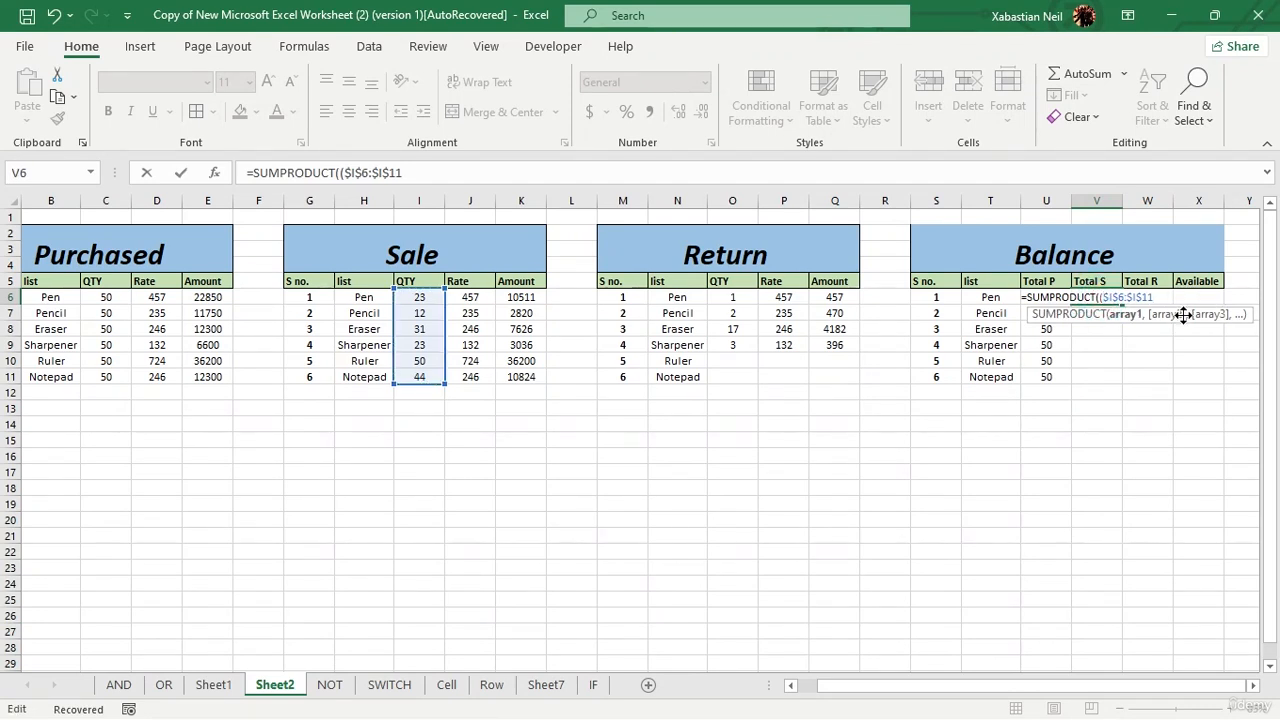
click(1160, 297)
text(T6)
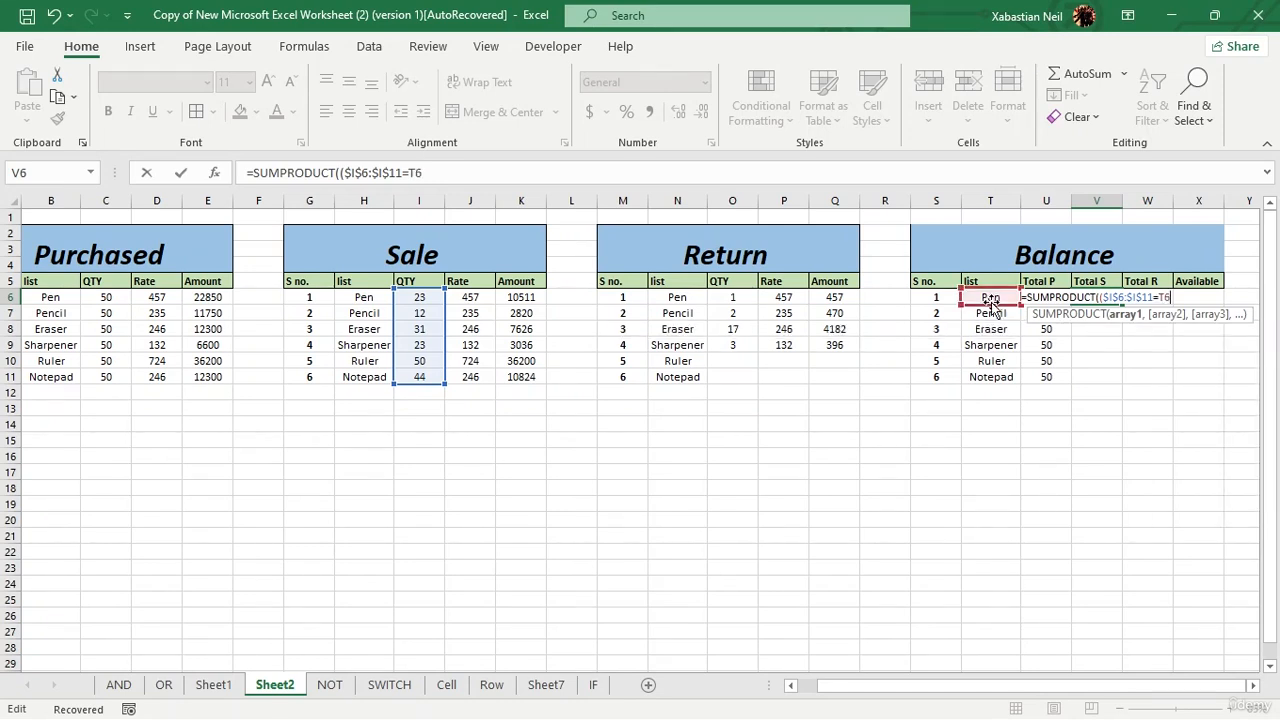
text()*()
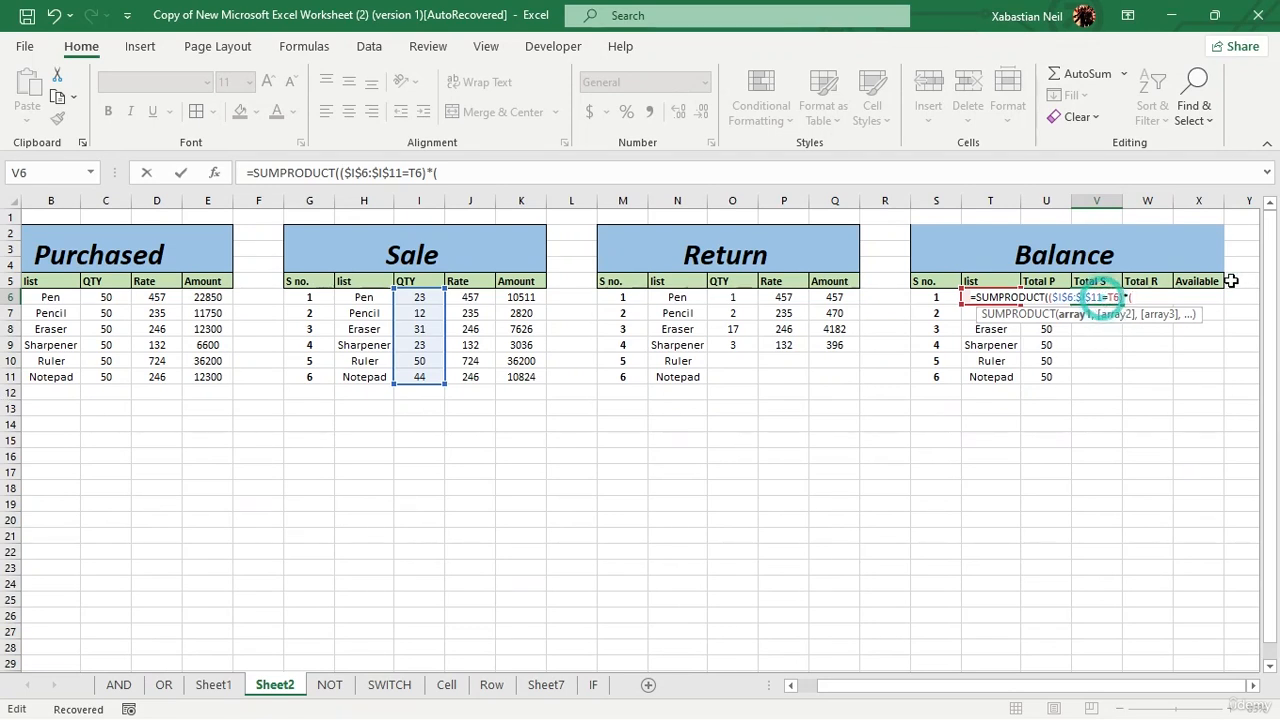
Step: Replace the range in the V6 condition with the absolute Sale item list range $H$6:$H$11
key(BackSpace)
key(BackSpace)
key(BackSpace)
key(BackSpace)
key(BackSpace)
key(BackSpace)
key(BackSpace)
key(BackSpace)
key(BackSpace)
key(BackSpace)
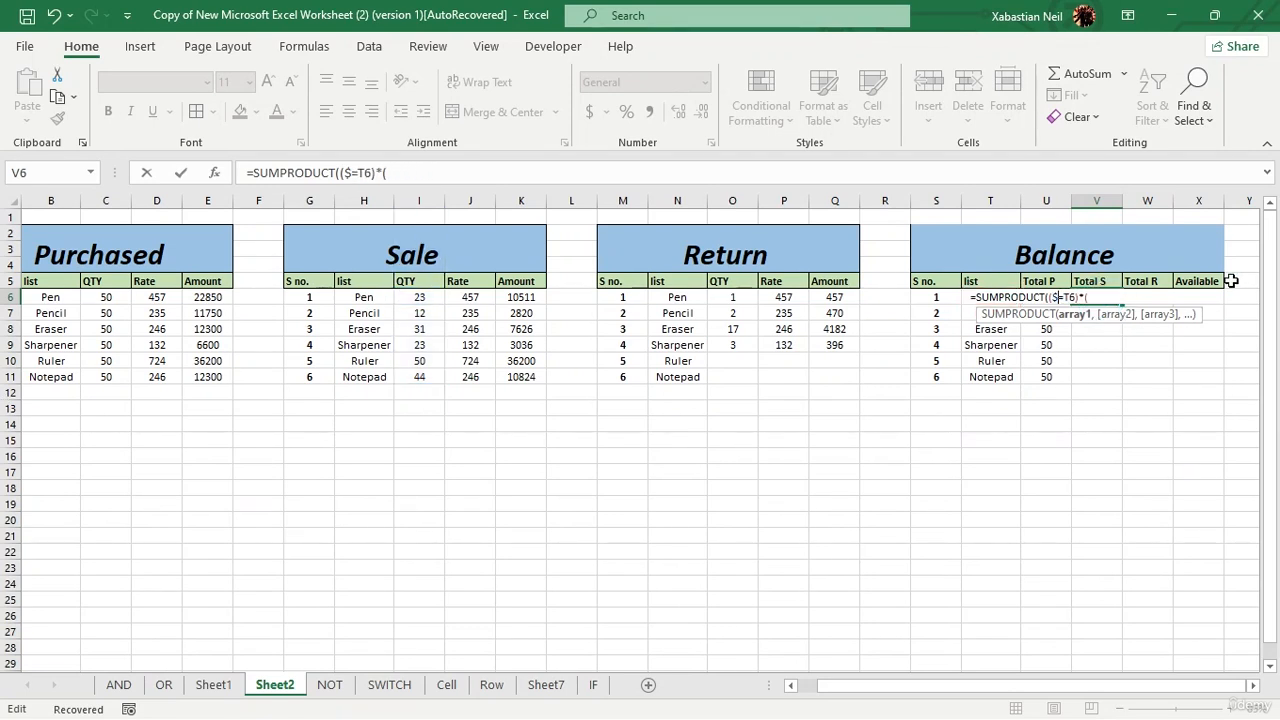
drag(363, 297, 369, 377)
key(F4)
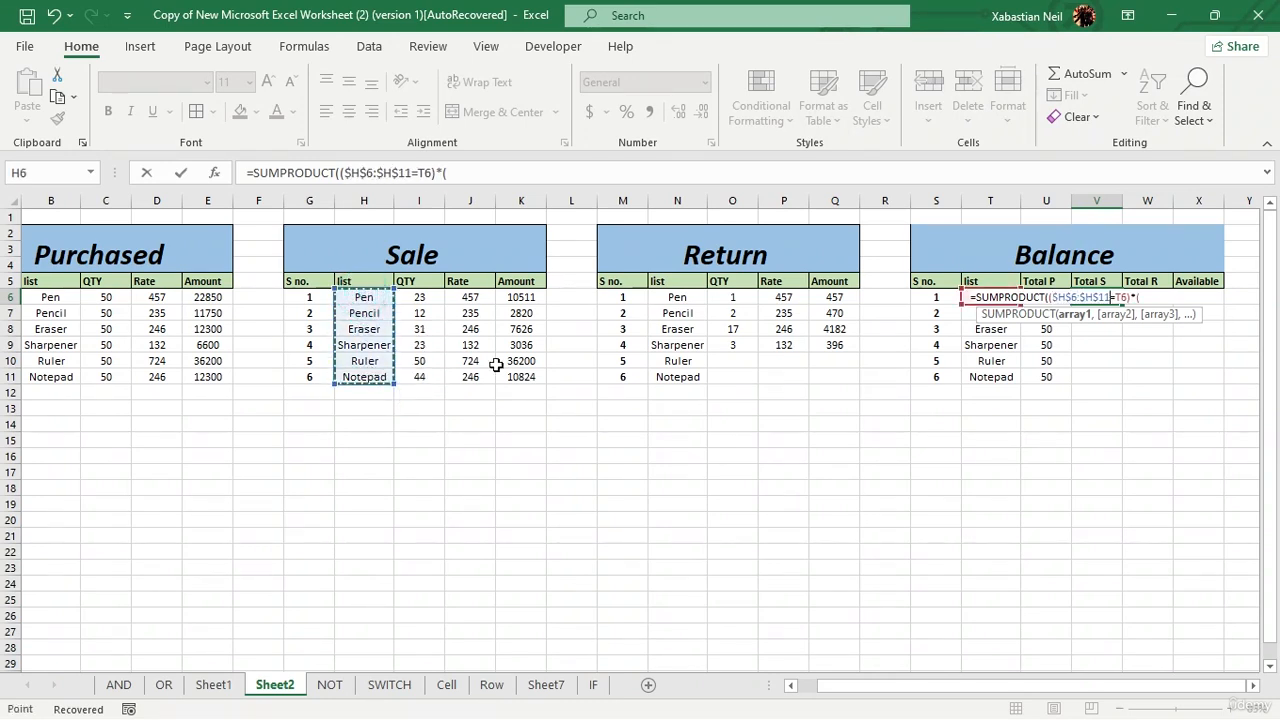
Step: Complete the V6 formula as =SUMPRODUCT(($H$6:$H$11=T6)*($I$6:$I$11)) and enter it
click(1156, 302)
click(1155, 303)
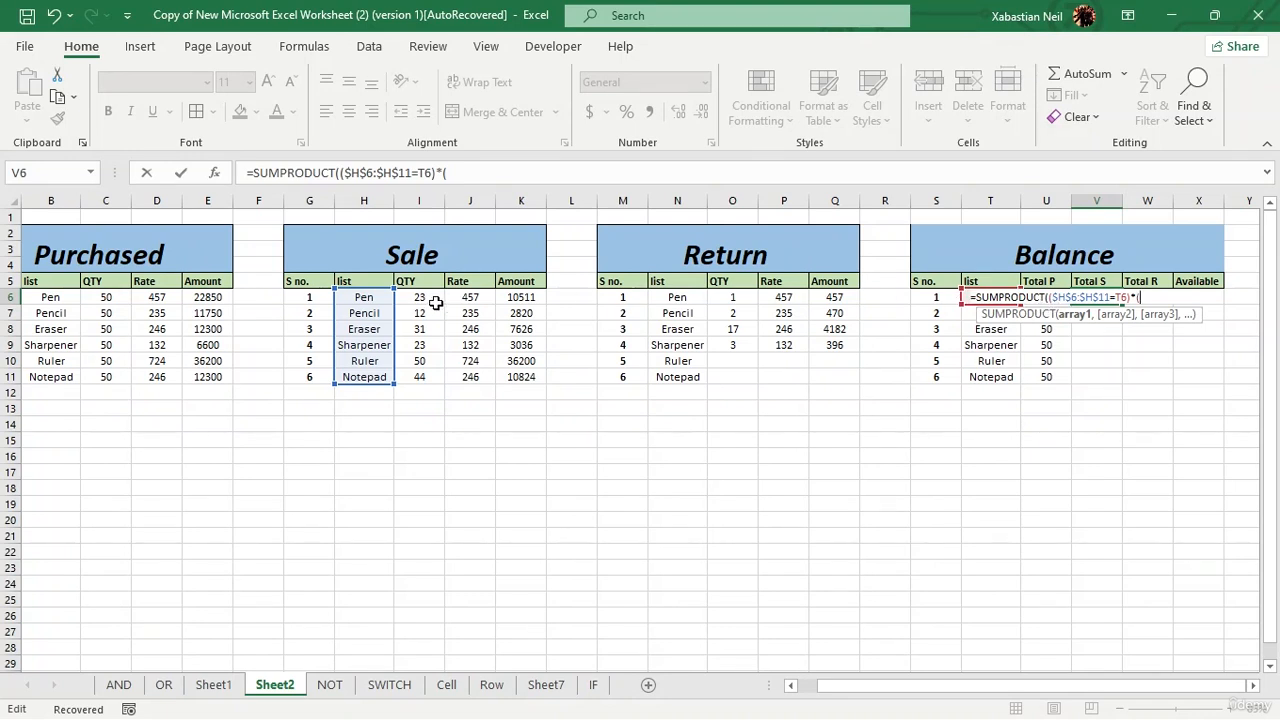
drag(428, 297, 427, 384)
key(F5)
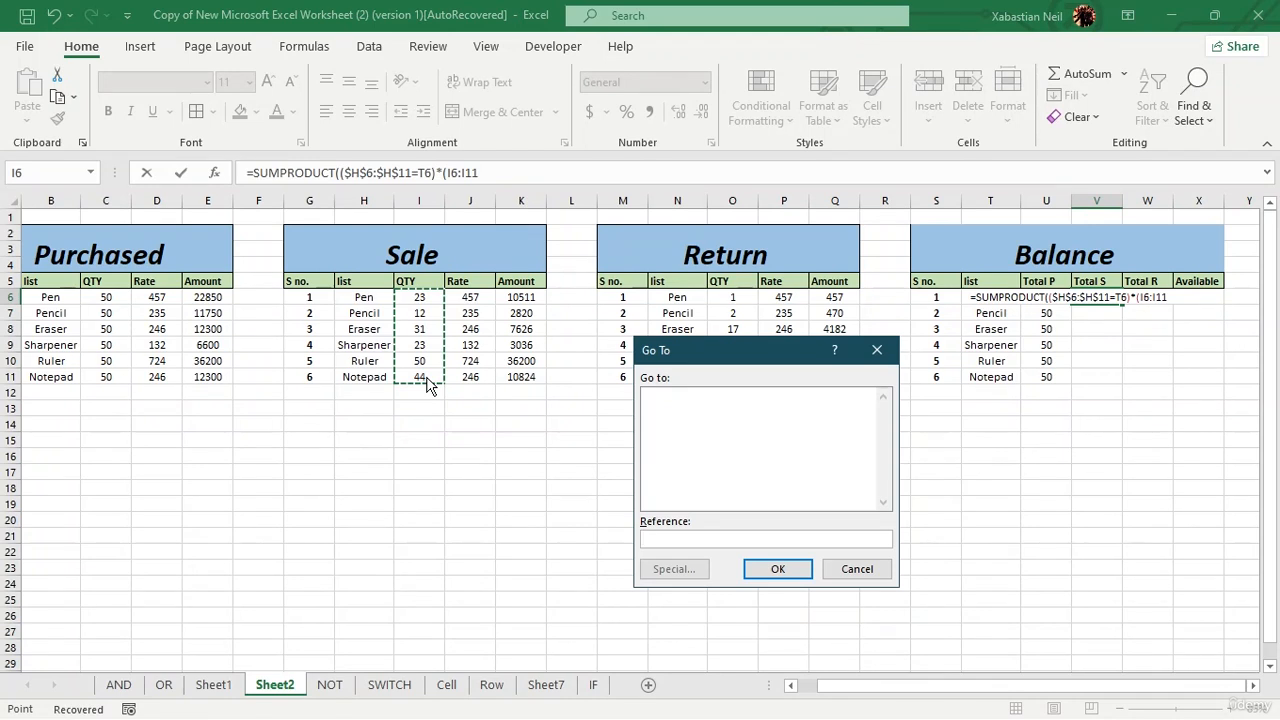
click(873, 350)
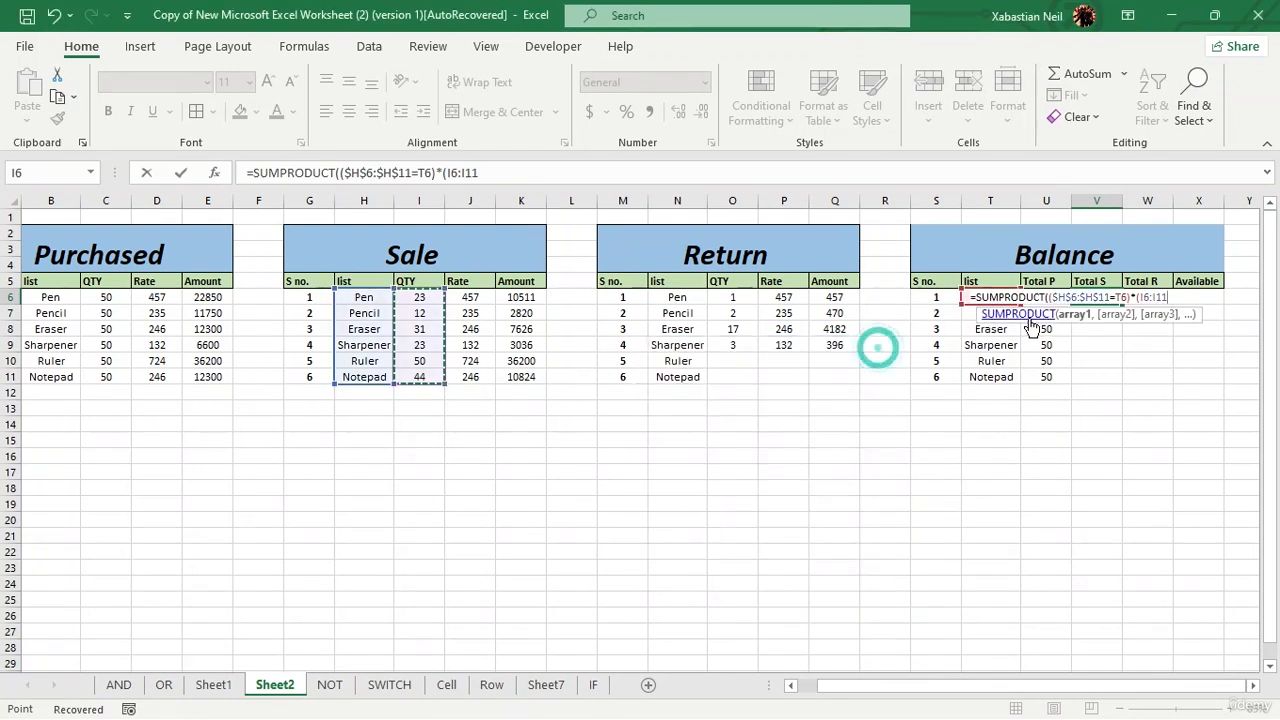
key(F4)
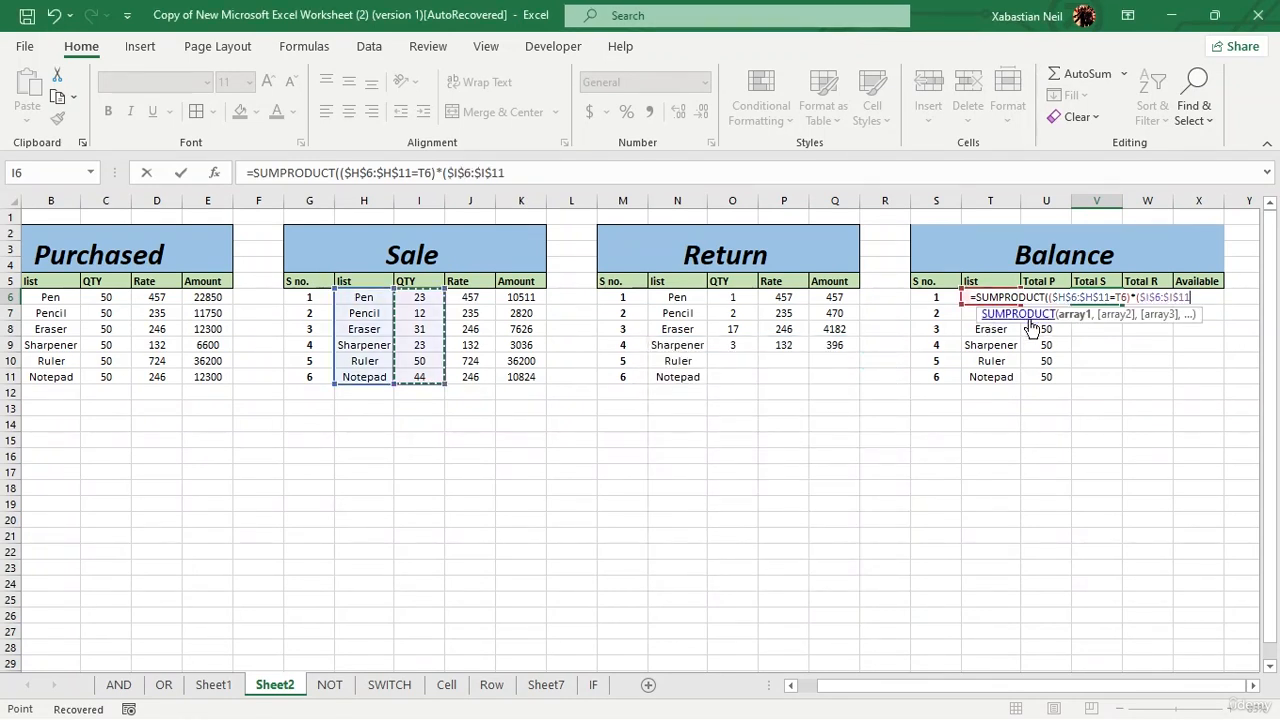
text())
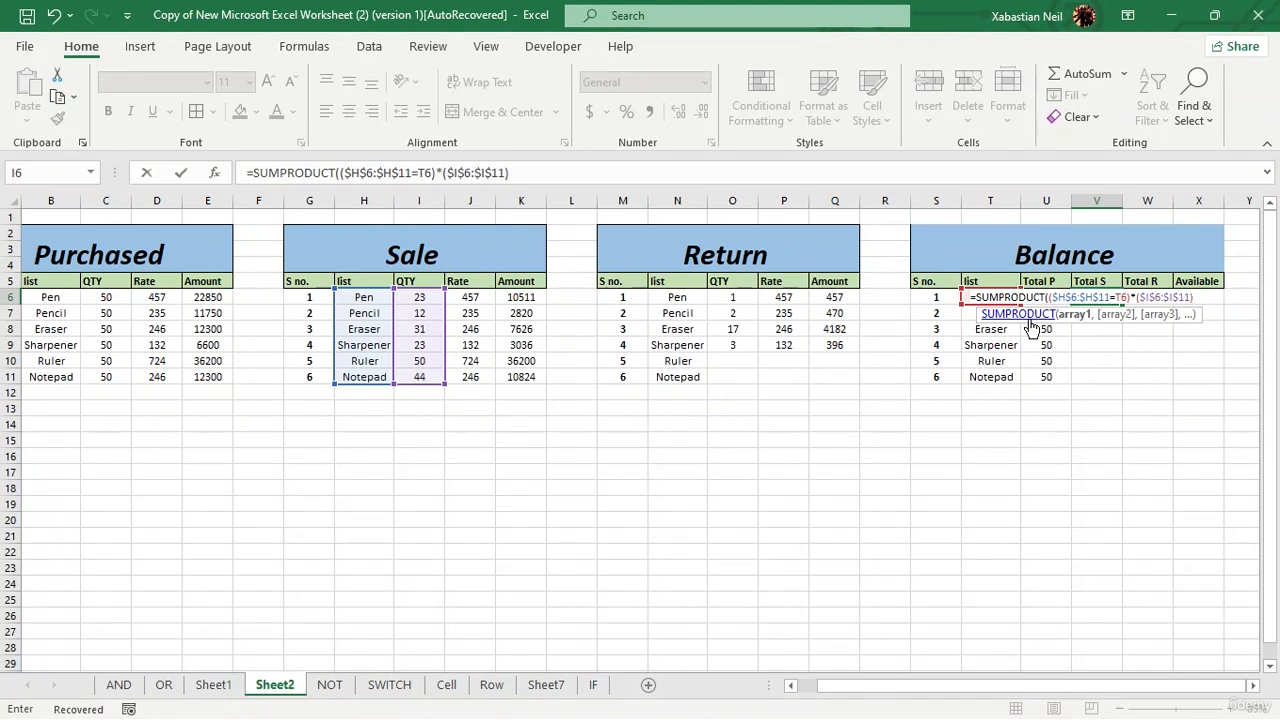
text())
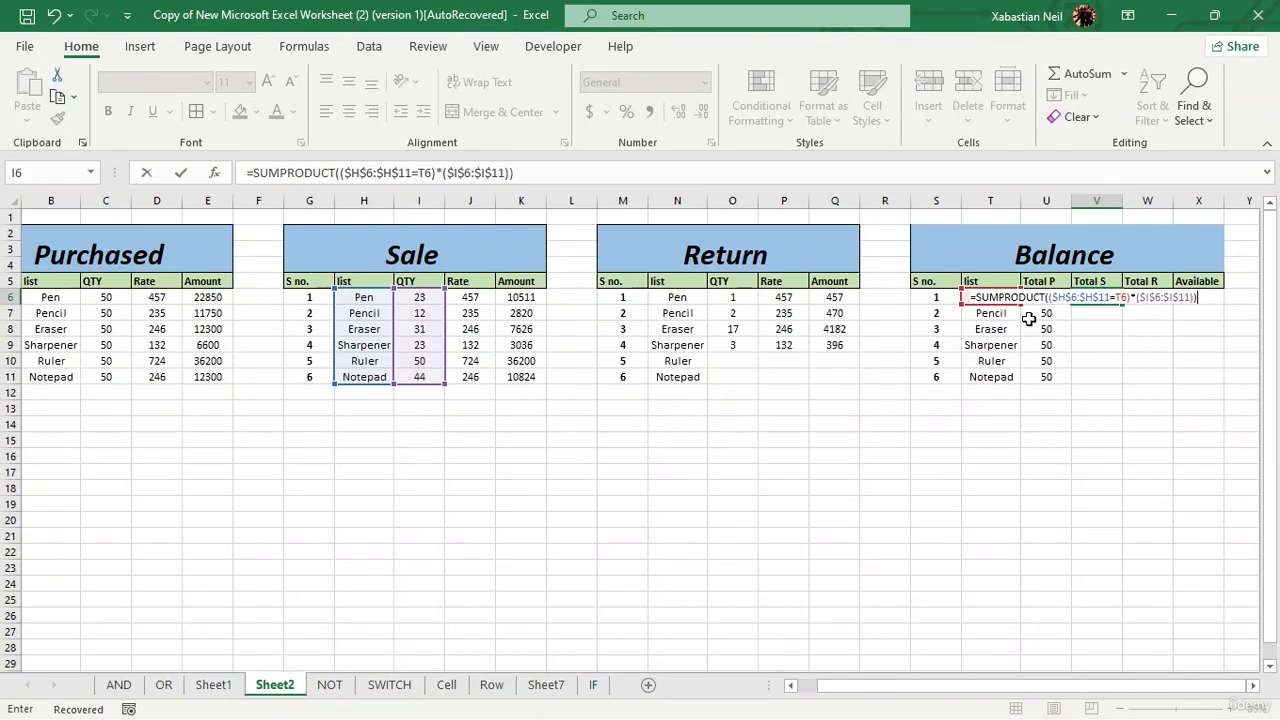
key(Return)
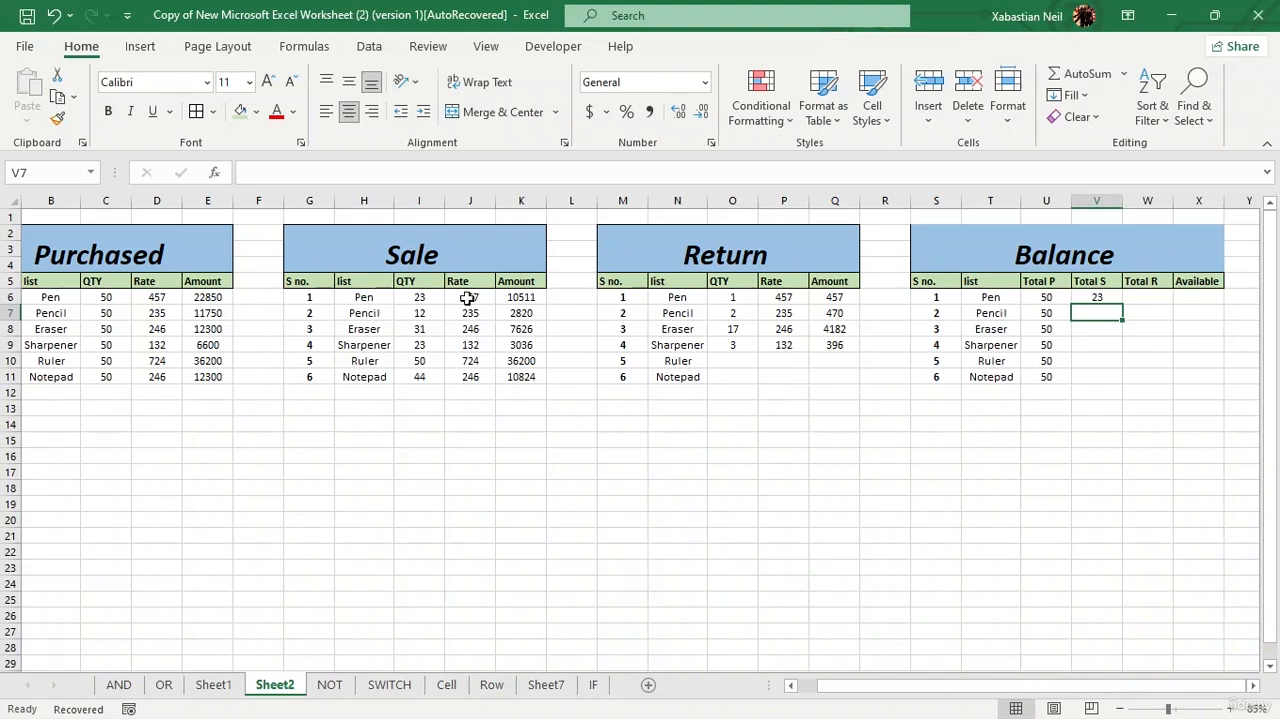
Step: Copy Pen from H6 over Sharpener in H9 and Notepad in H11 to test the Total S formula, and undo both replacements
click(372, 297)
key(ctrl+c)
click(372, 345)
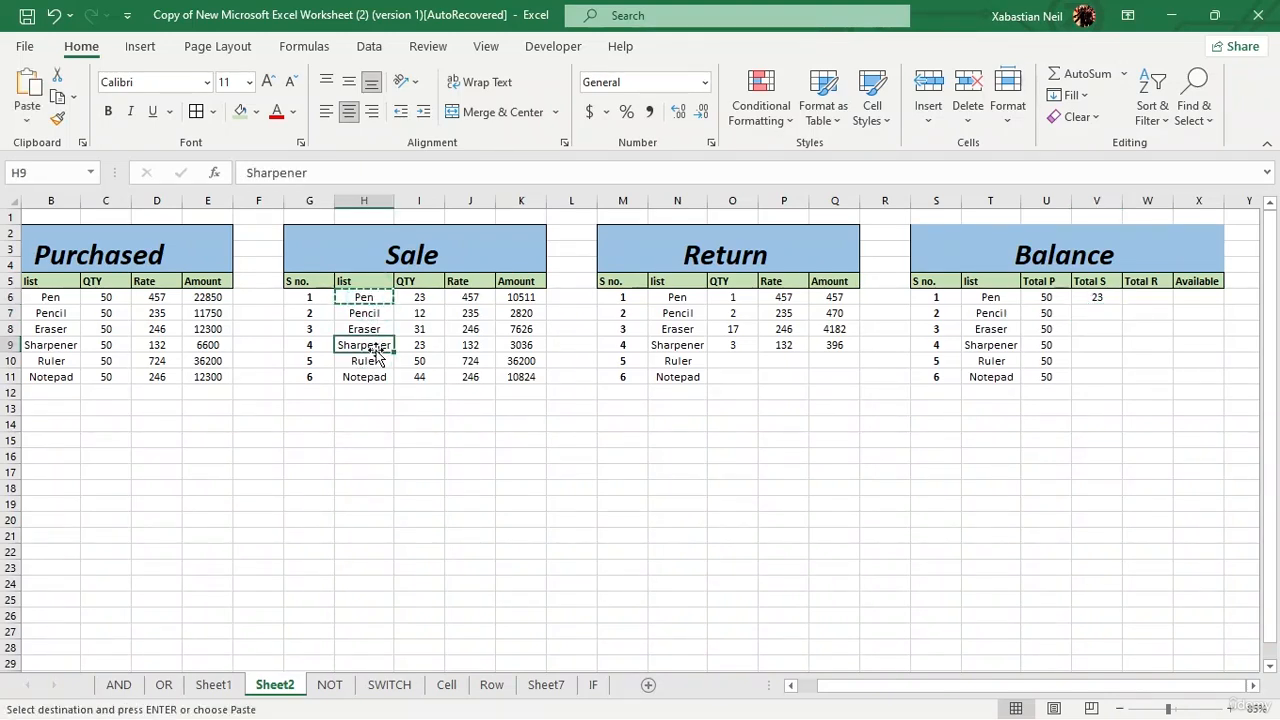
key(ctrl+v)
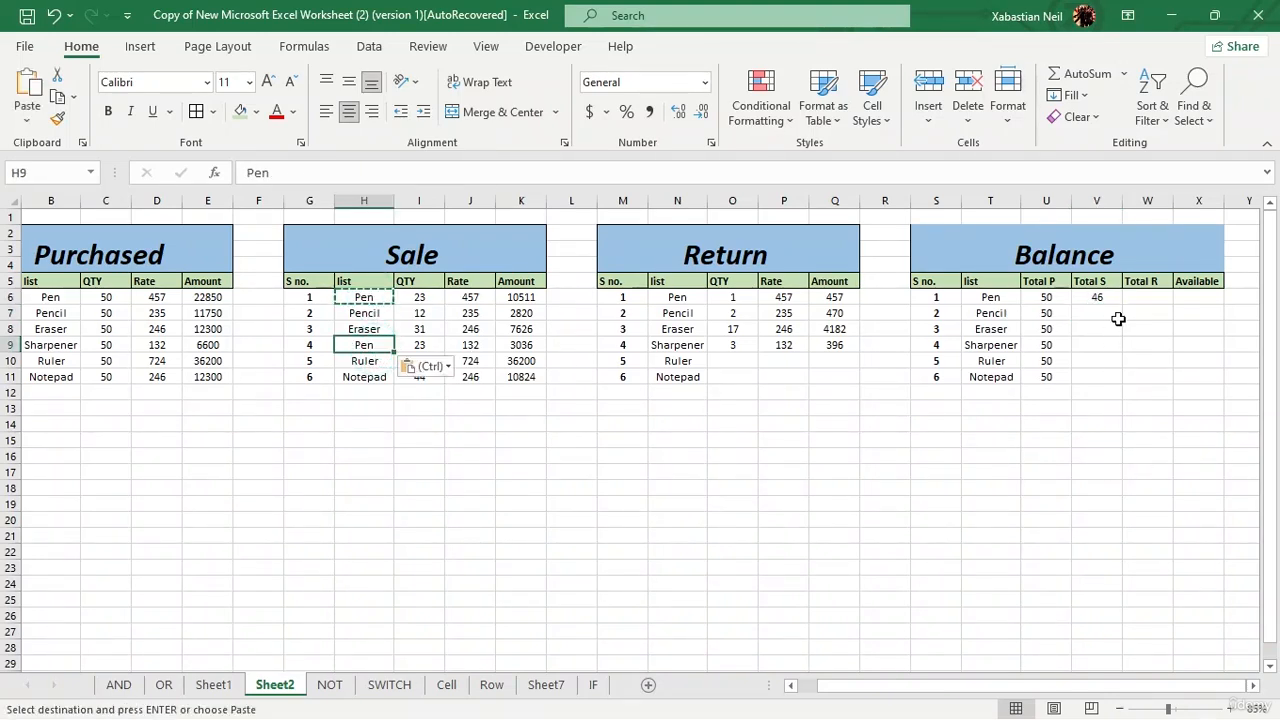
click(365, 378)
key(ctrl+v)
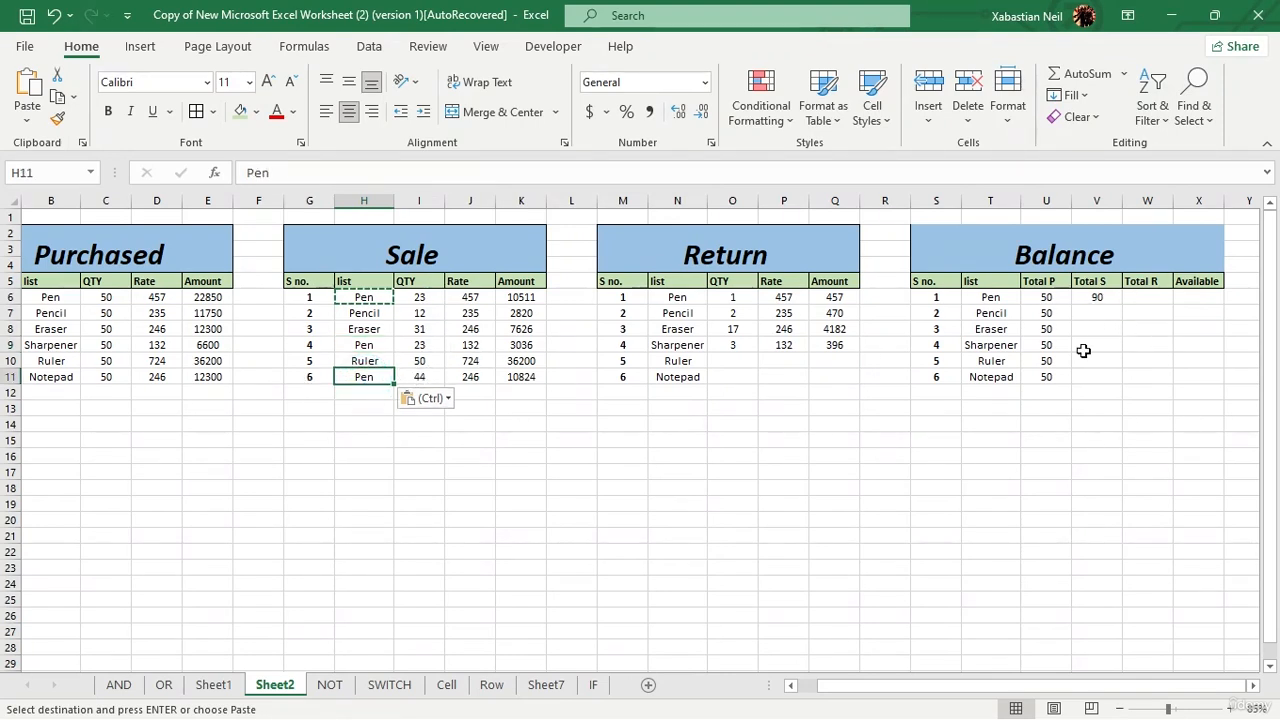
click(54, 18)
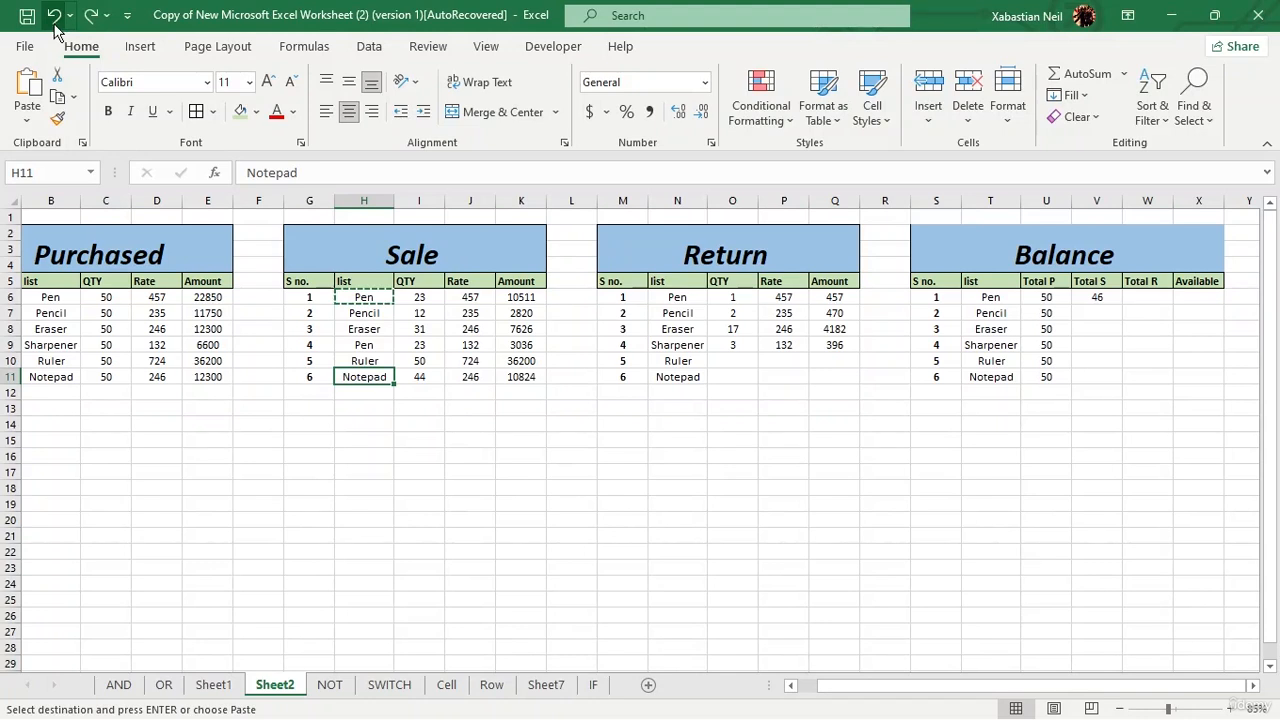
click(54, 20)
Step: Fill the Total S formula from V6 down to the Notepad row (V11)
click(1097, 292)
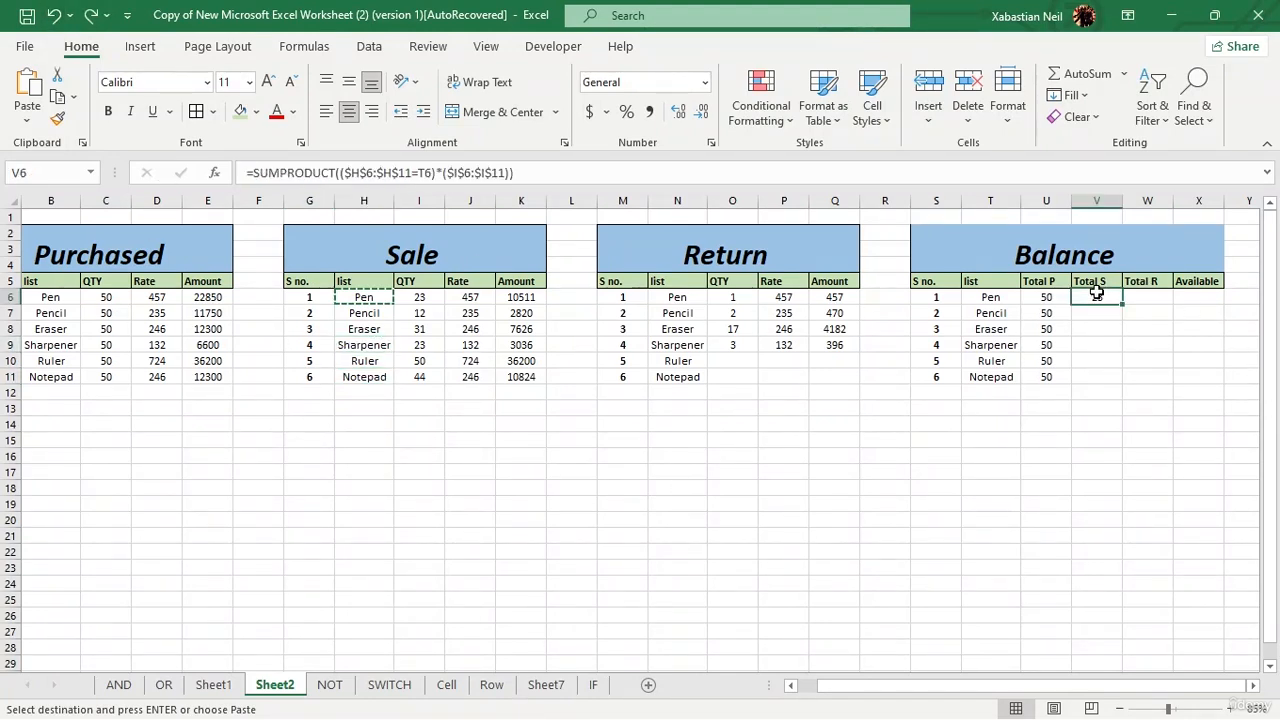
double_click(1123, 304)
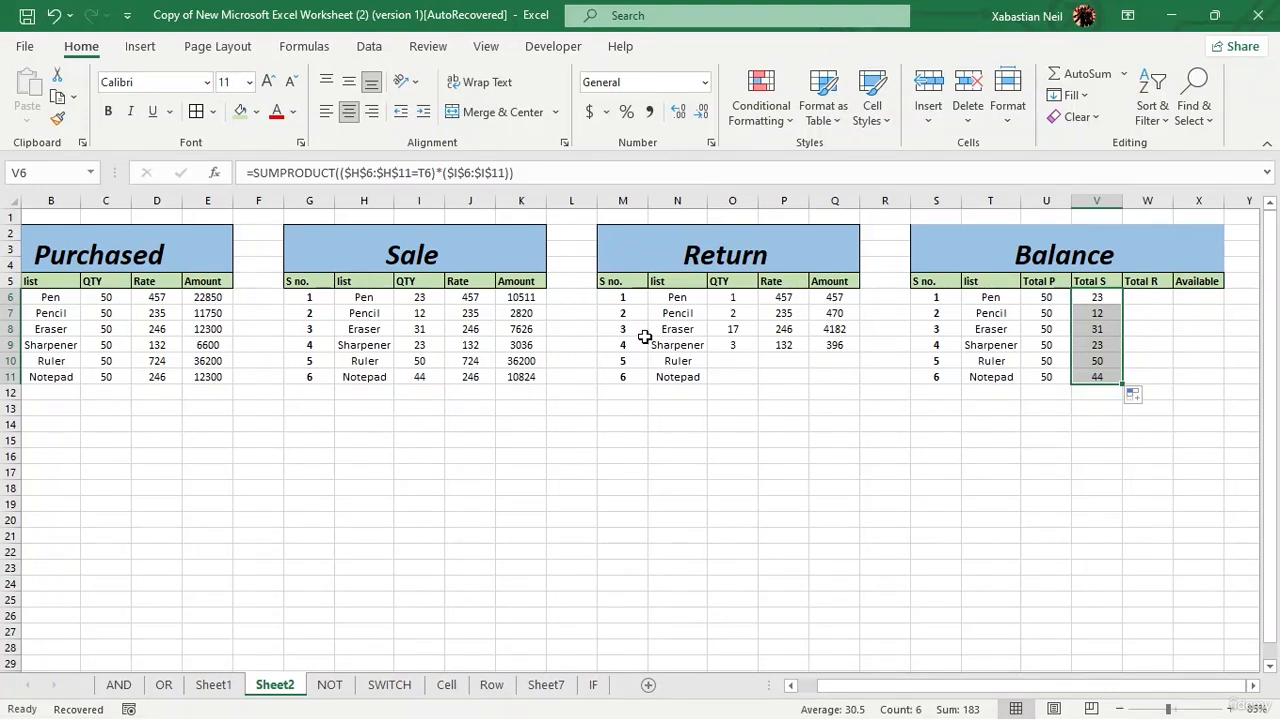
Step: Start the Total R formula for Pen in W6 with =SUMPRODUCT(
double_click(1152, 297)
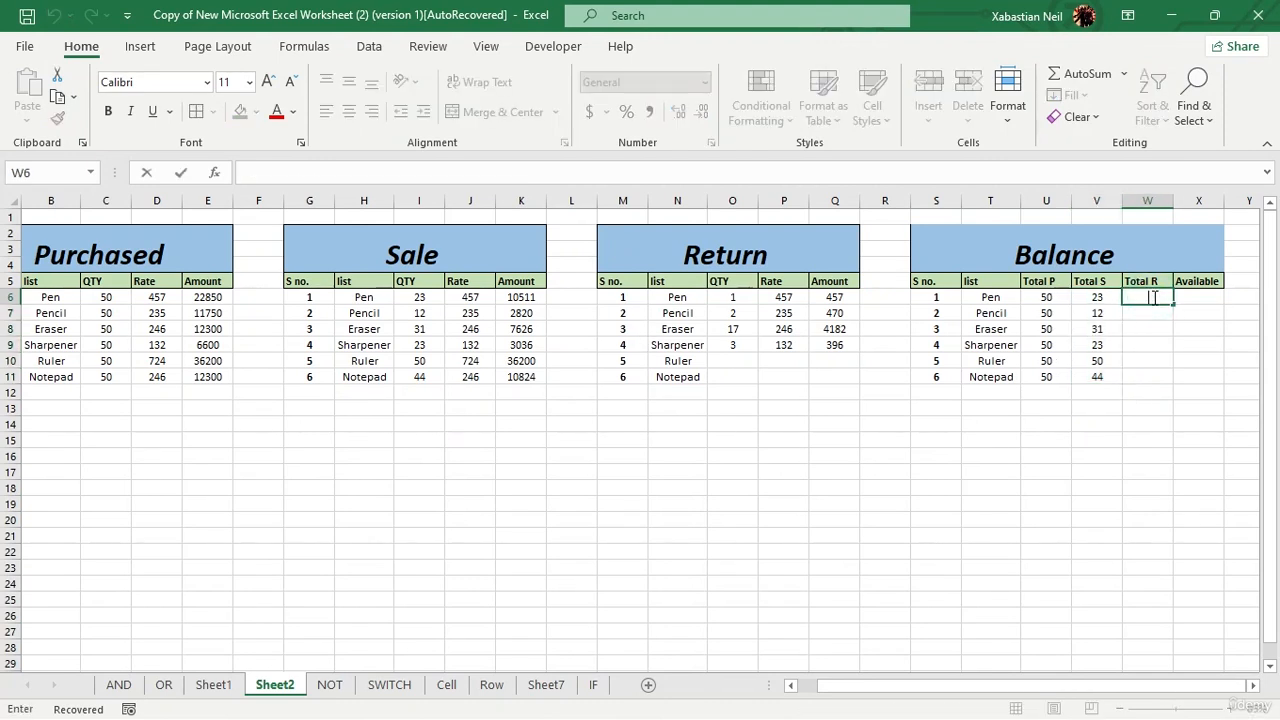
text(=)
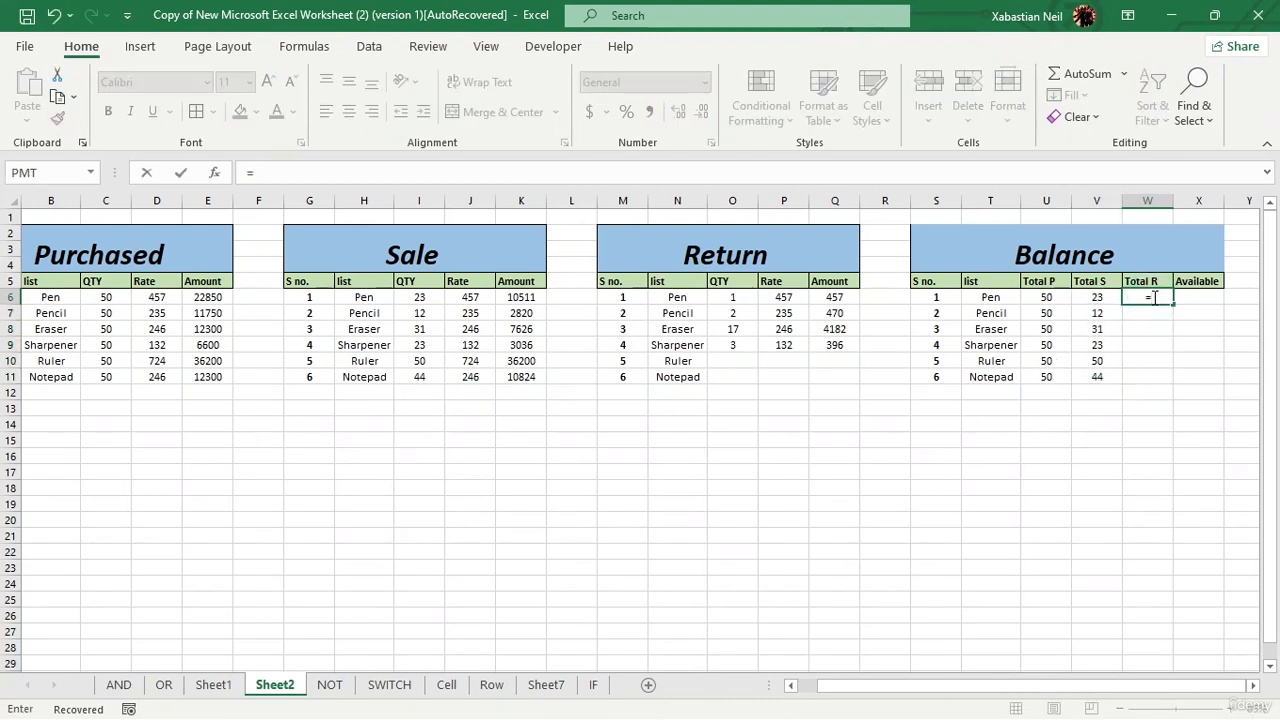
text(sumprod)
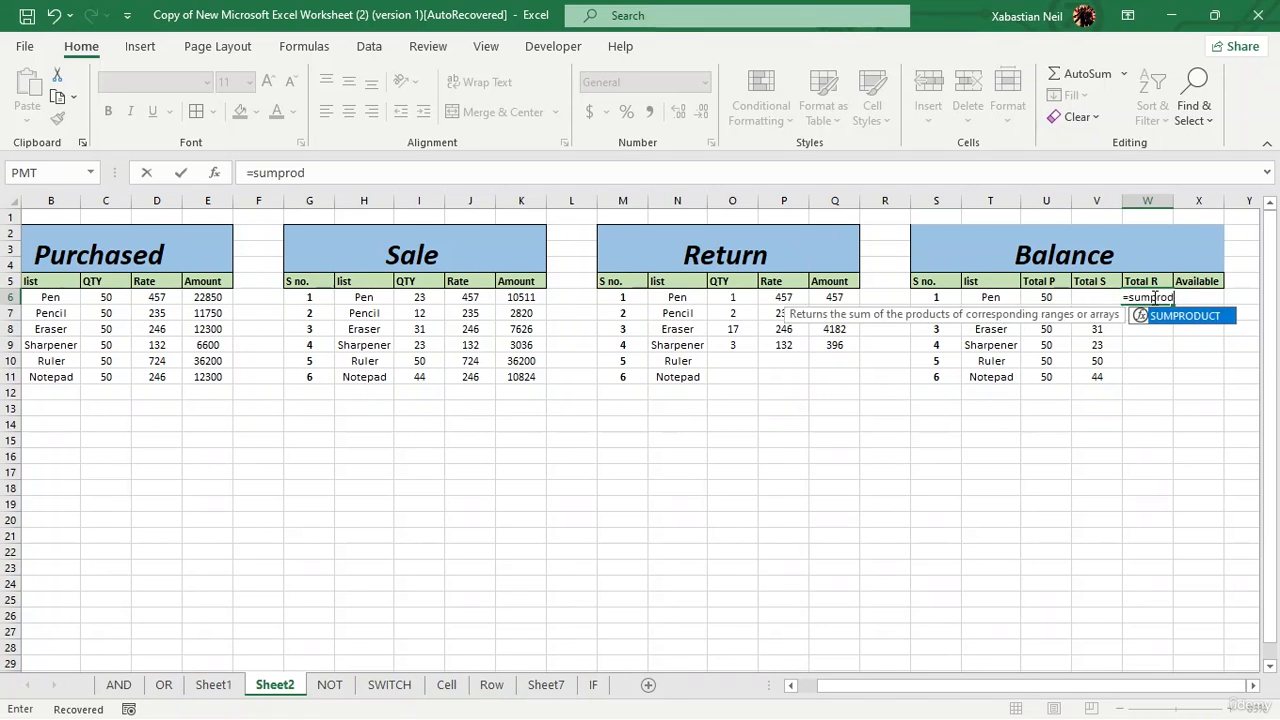
key(Tab)
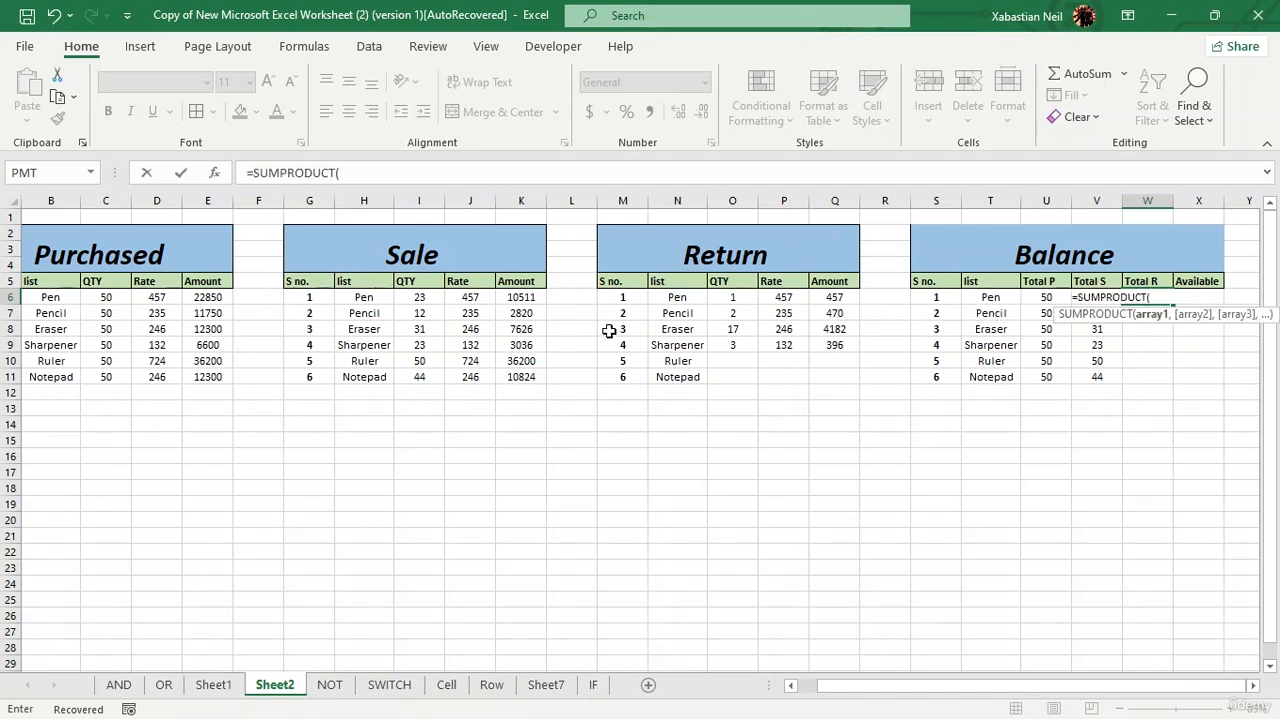
drag(672, 296, 685, 376)
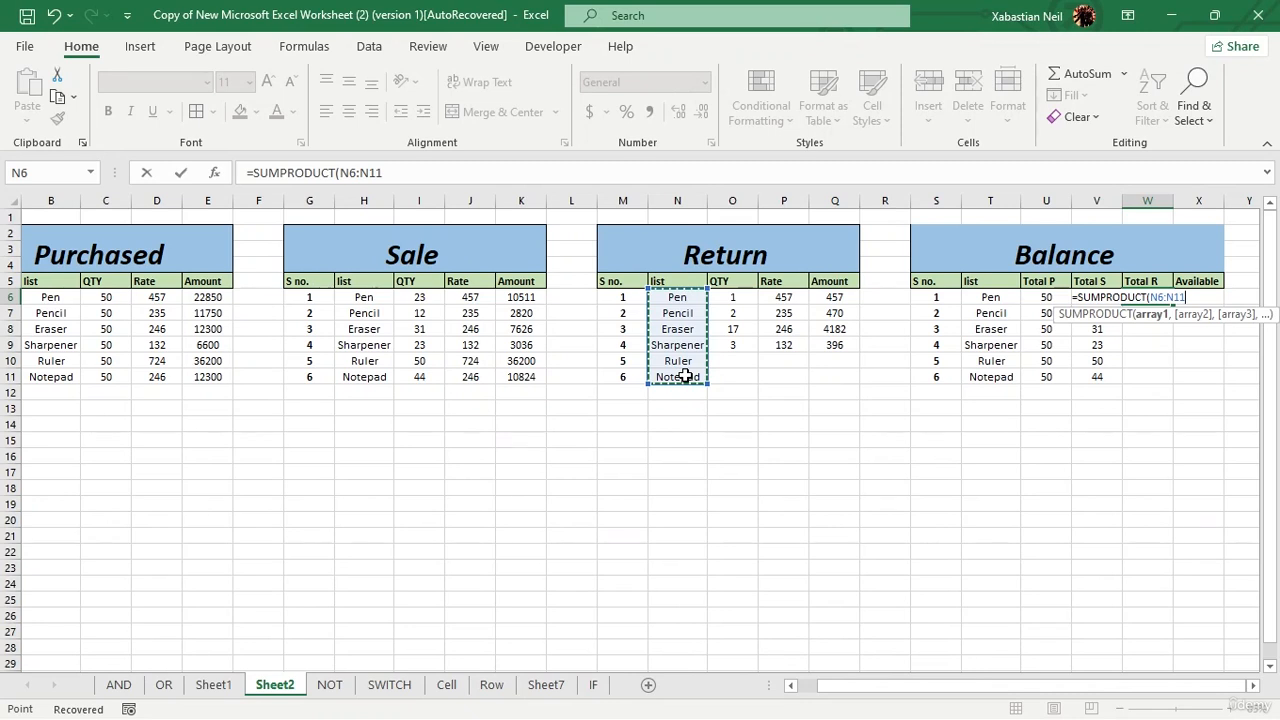
key(F4)
key(Left)
key(Left)
key(Left)
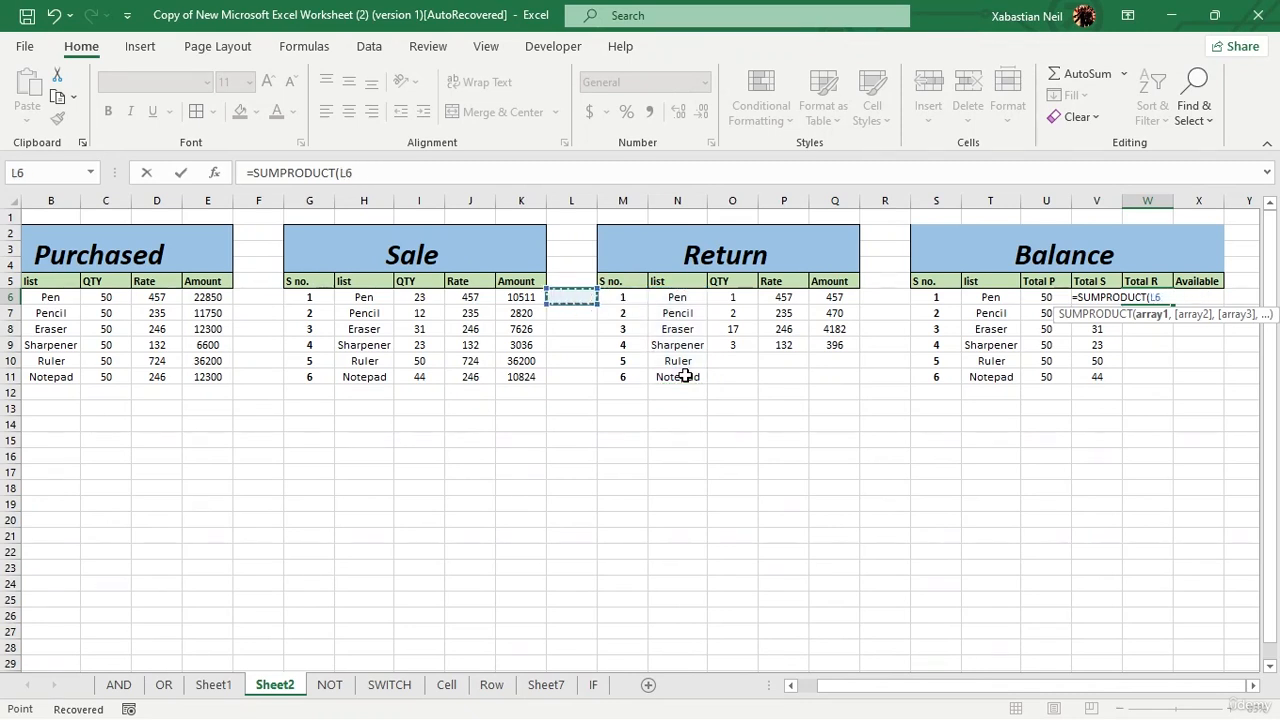
key(Right)
key(Right)
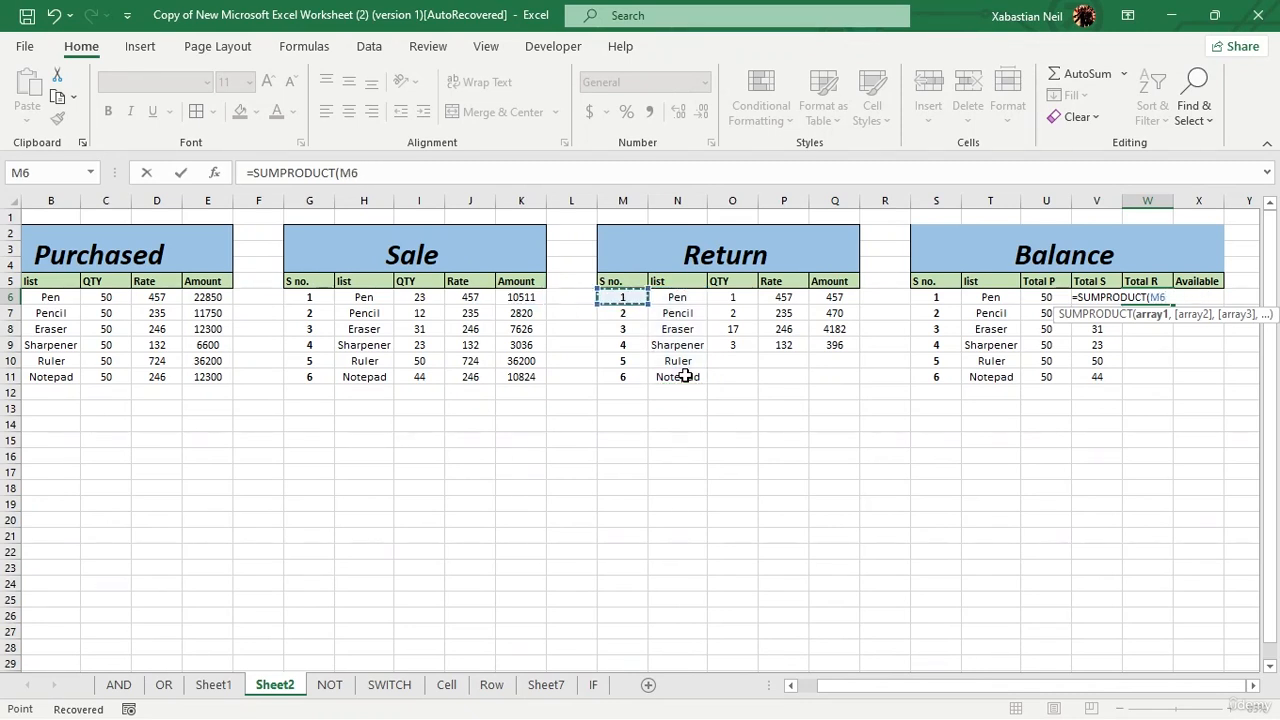
key(BackSpace)
key(BackSpace)
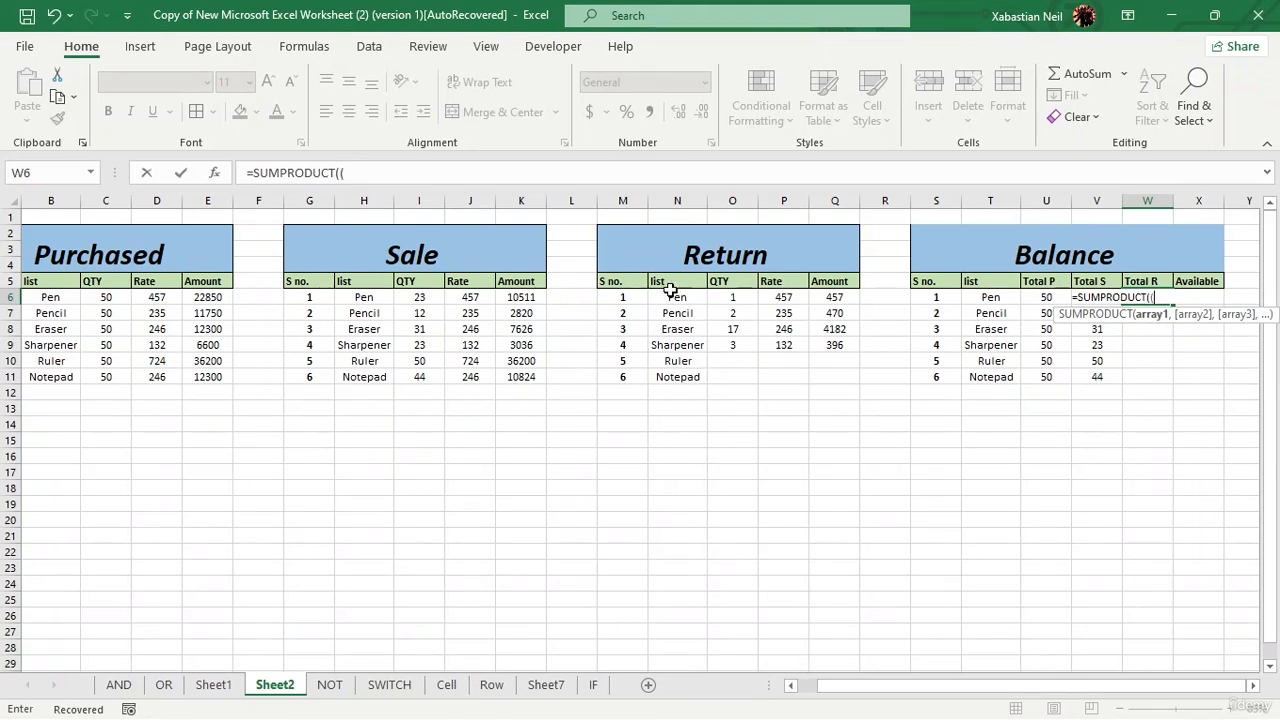
Step: Complete the Total R formula in W6 as =SUMPRODUCT(($N$6:$N$11=T6)*($O$6:$O$9)) and enter it
drag(677, 297, 682, 368)
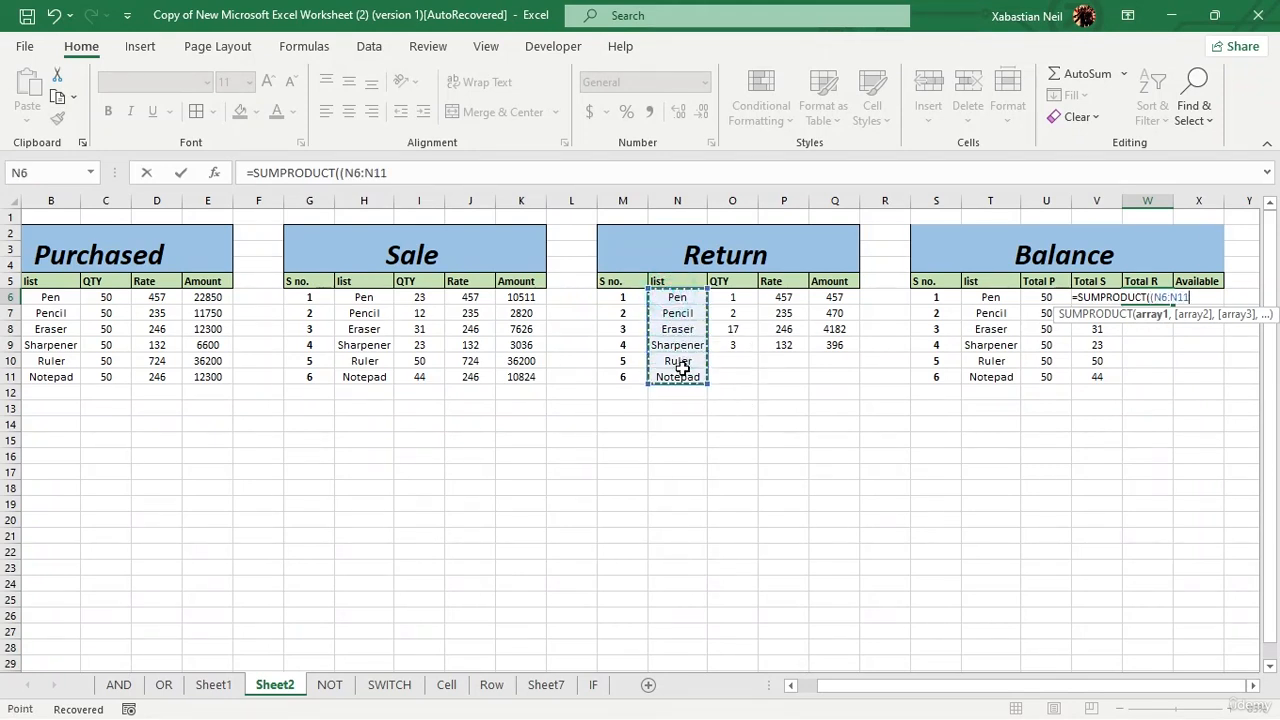
key(F4)
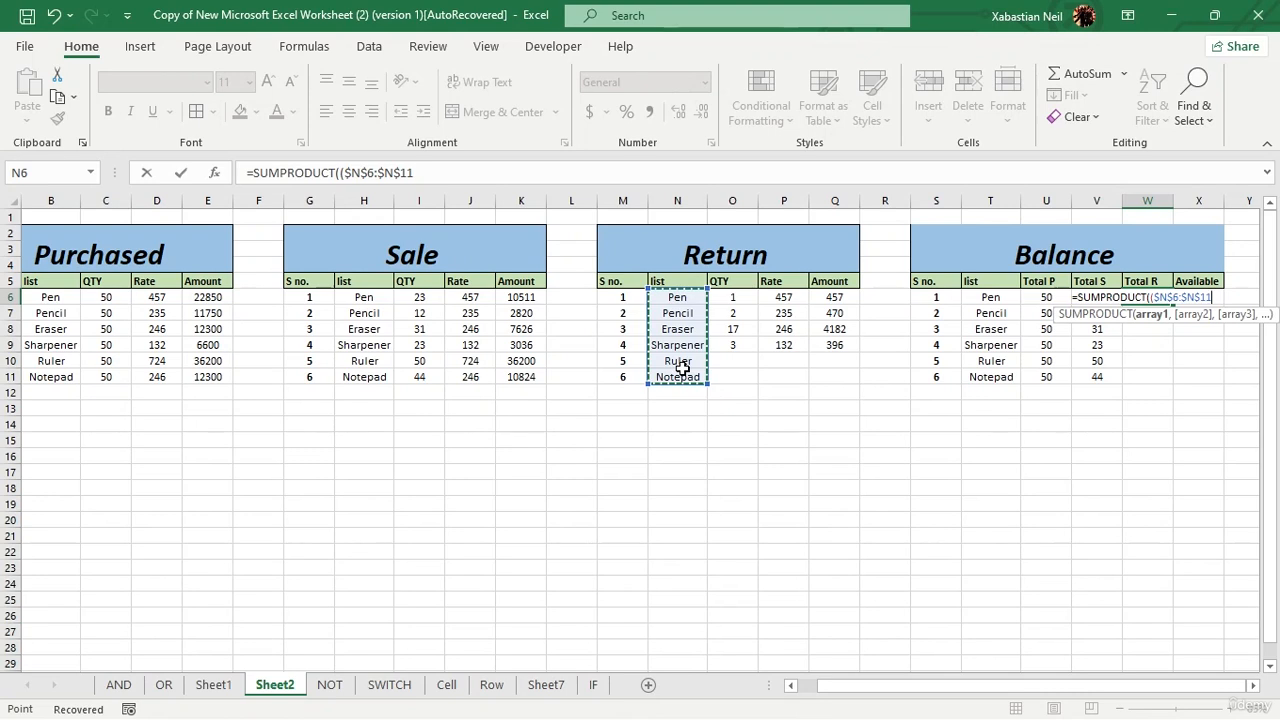
text(=)
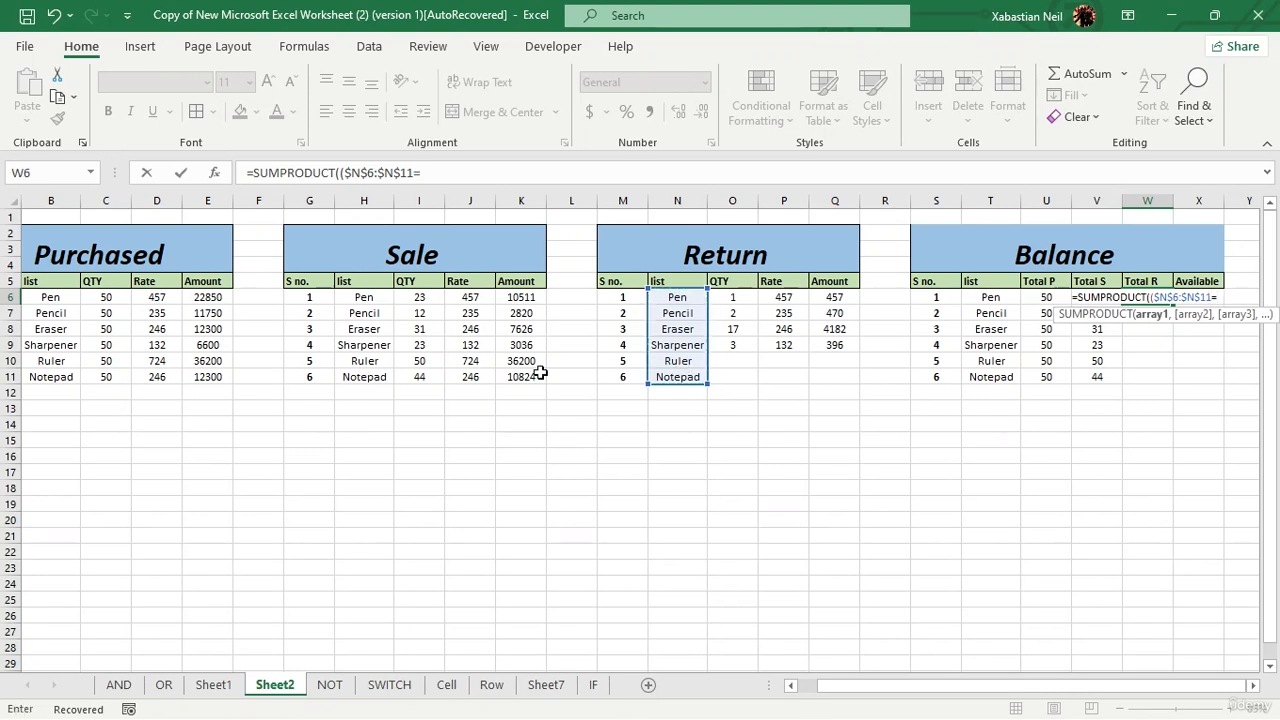
text(T6)*()
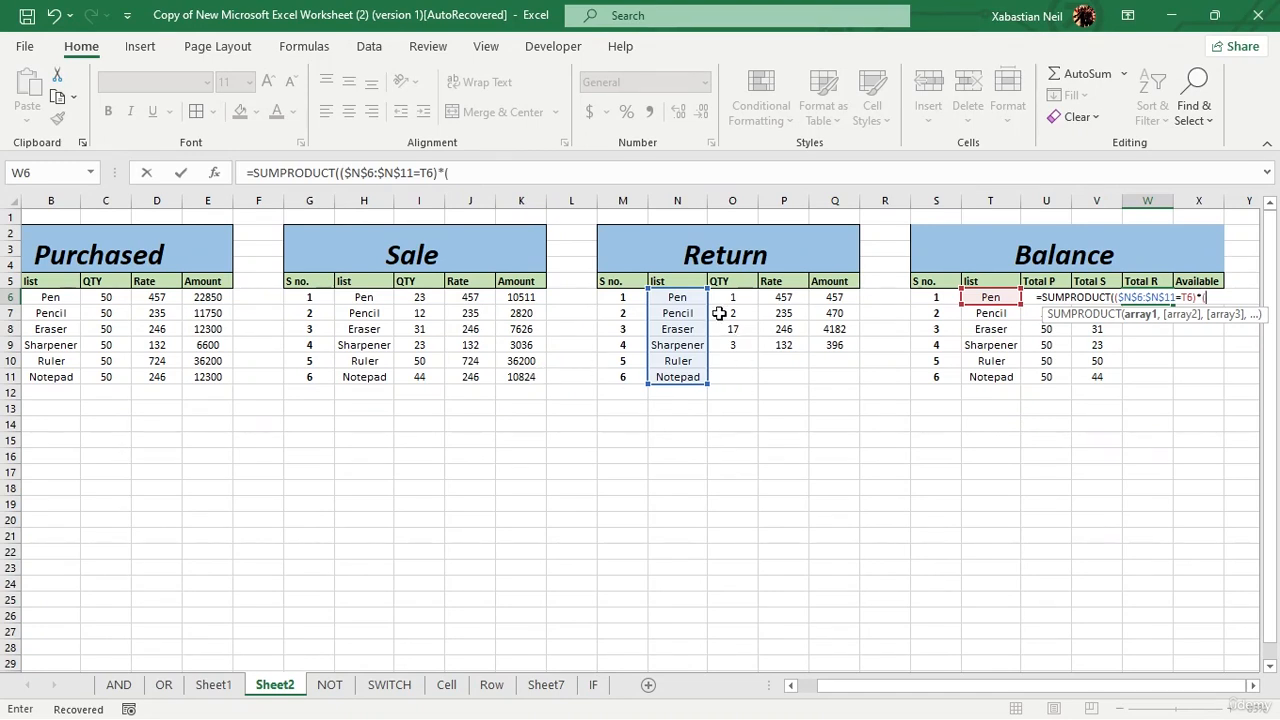
drag(737, 298, 733, 344)
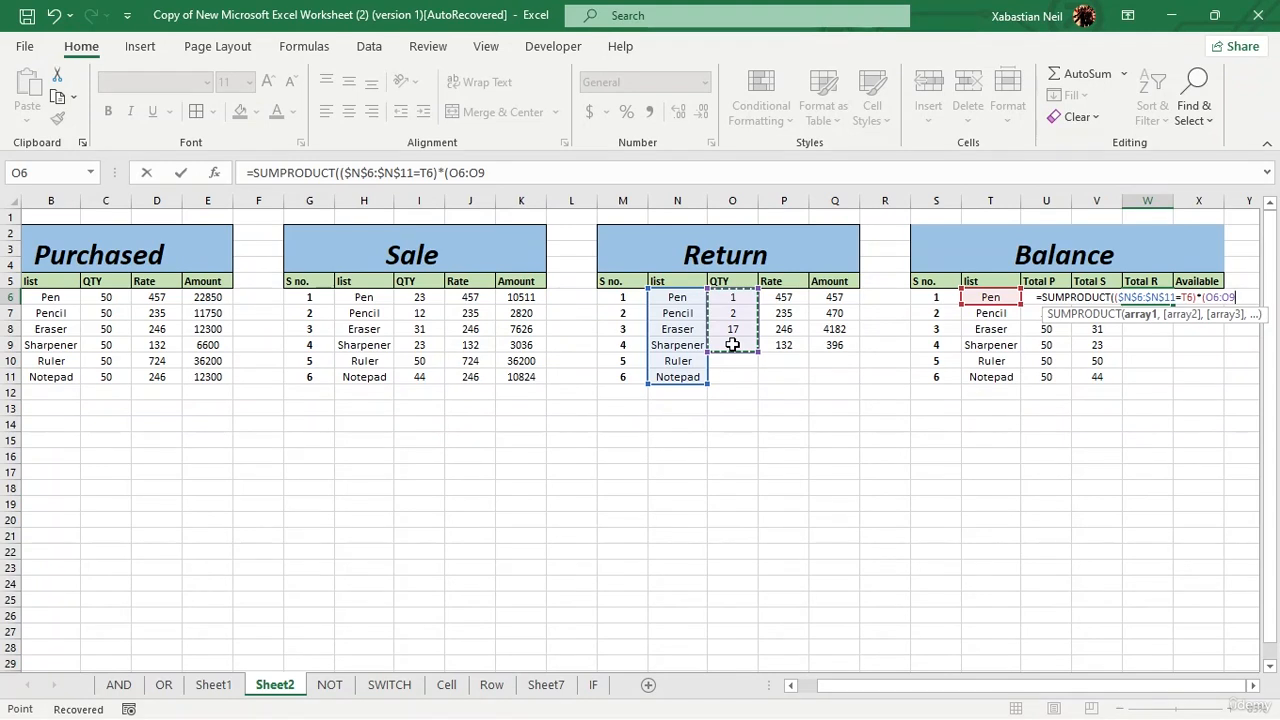
key(F4)
text())
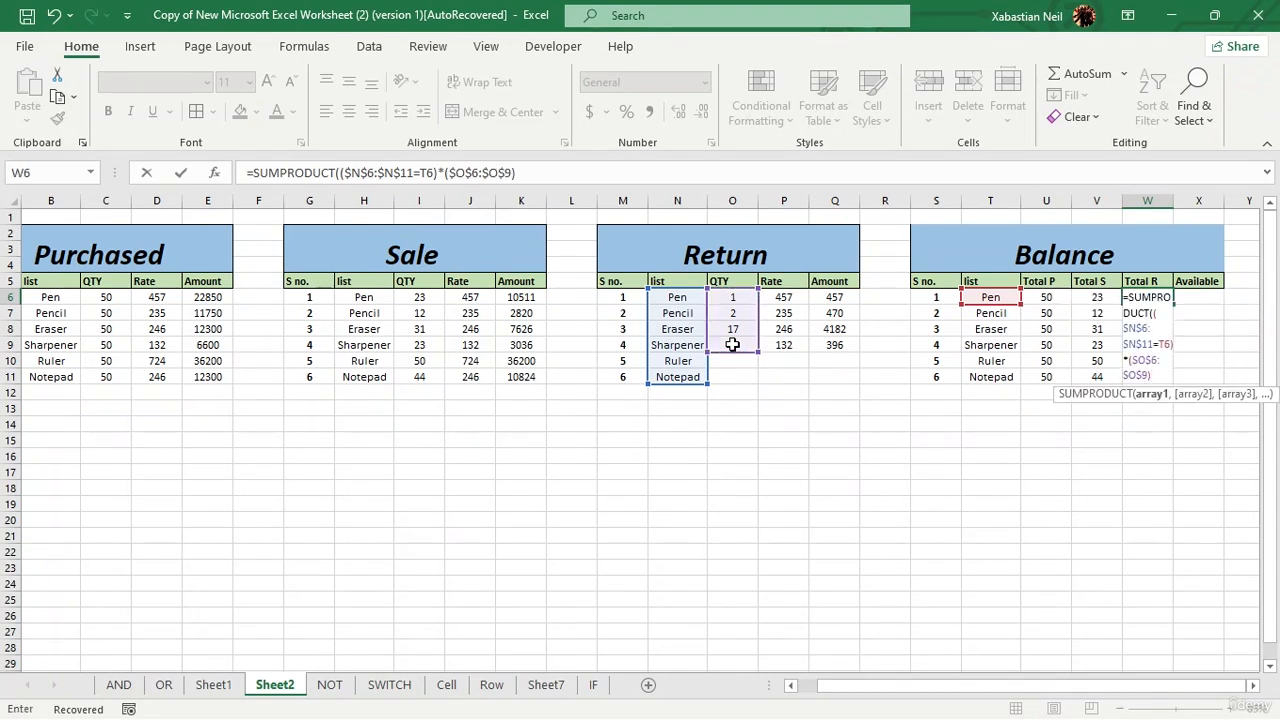
text())
key(Return)
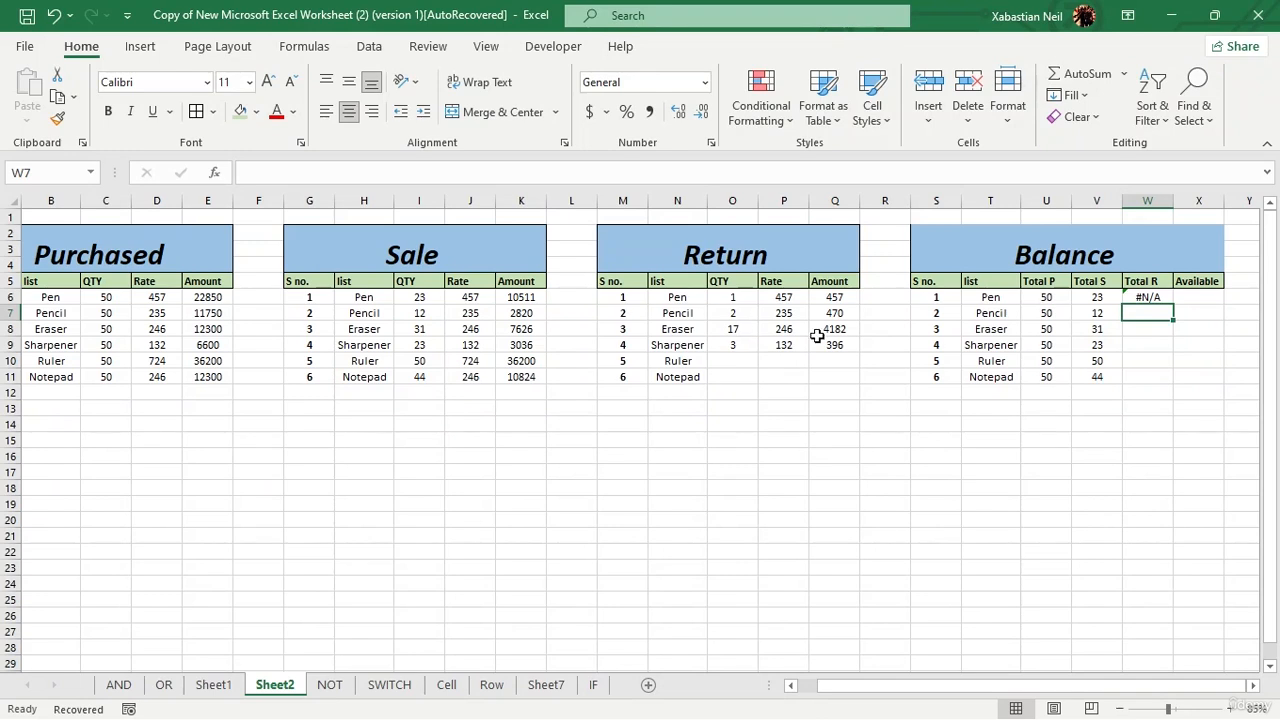
Step: Examine the ranges in the W6 Total R formula and view the cell's error-checking options
click(1167, 298)
double_click(1167, 298)
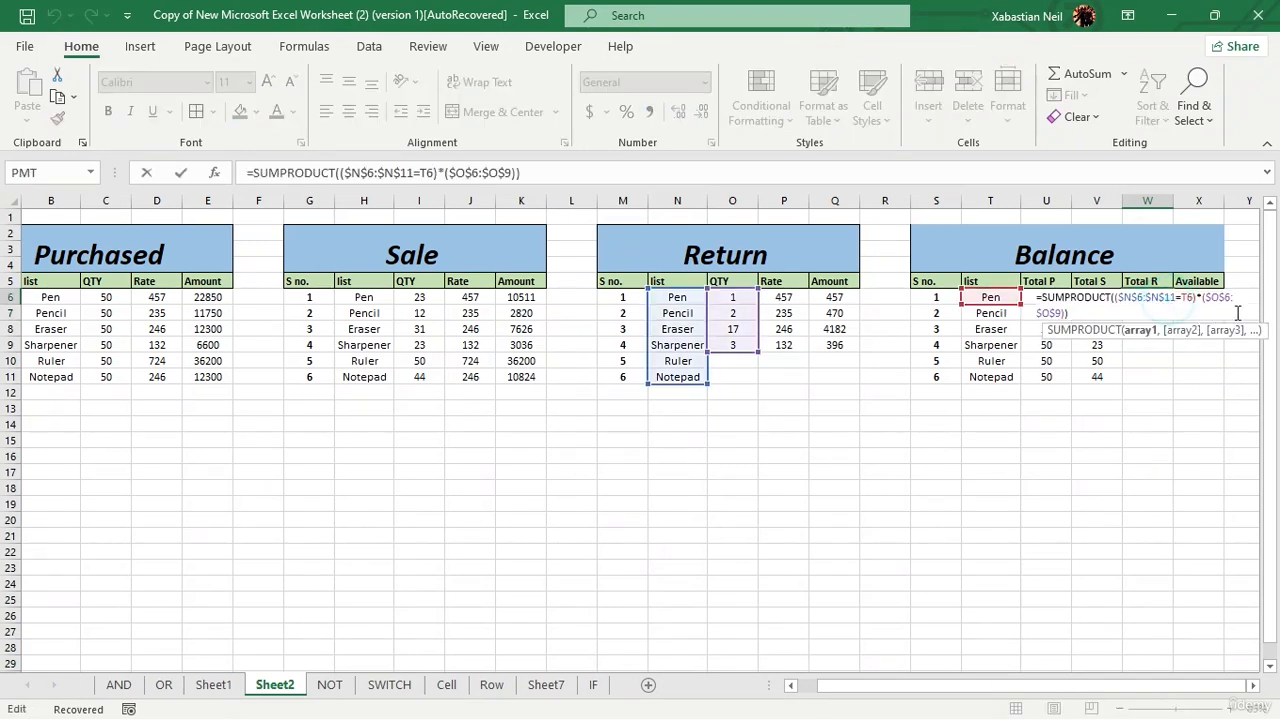
click(1086, 313)
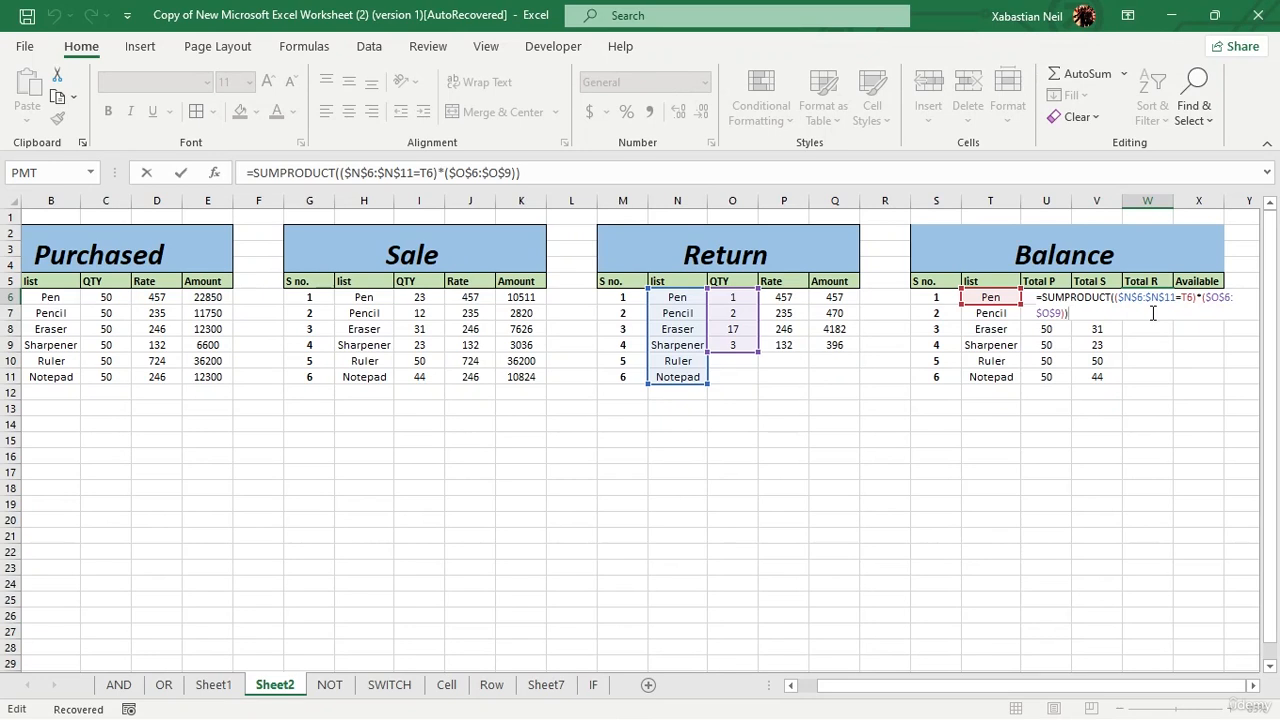
key(Return)
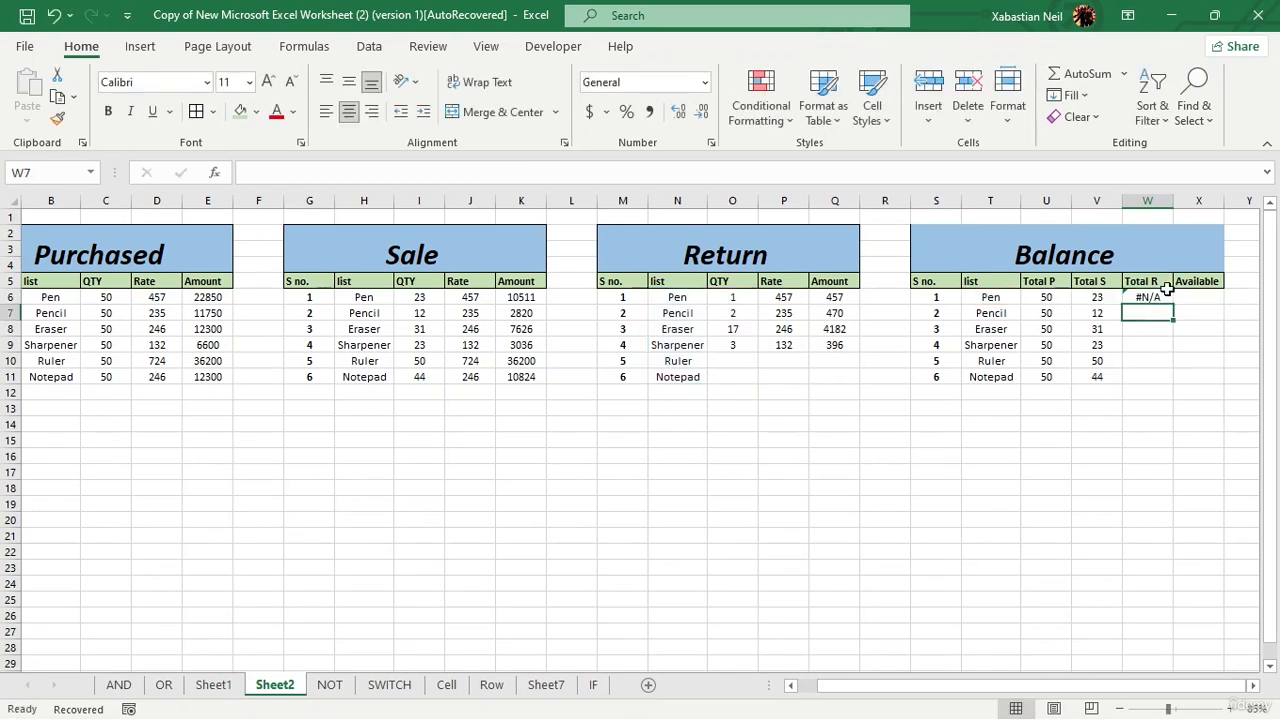
double_click(1150, 298)
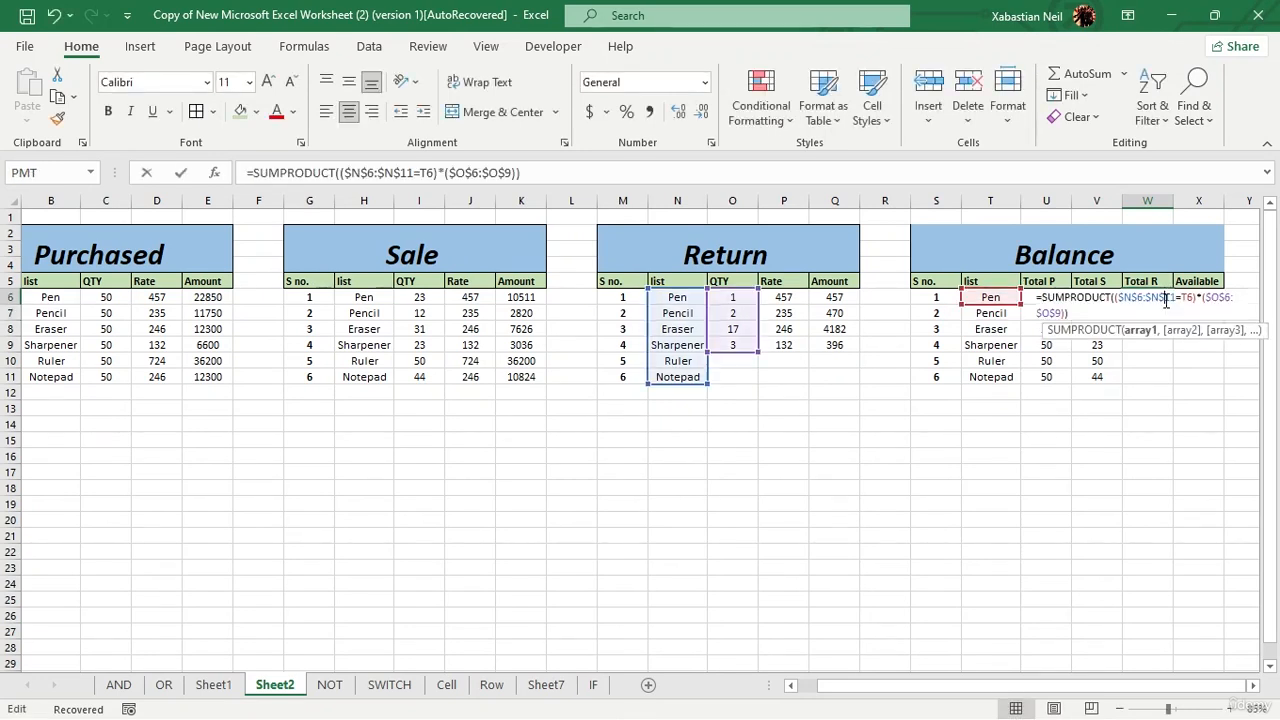
click(1138, 375)
click(1155, 300)
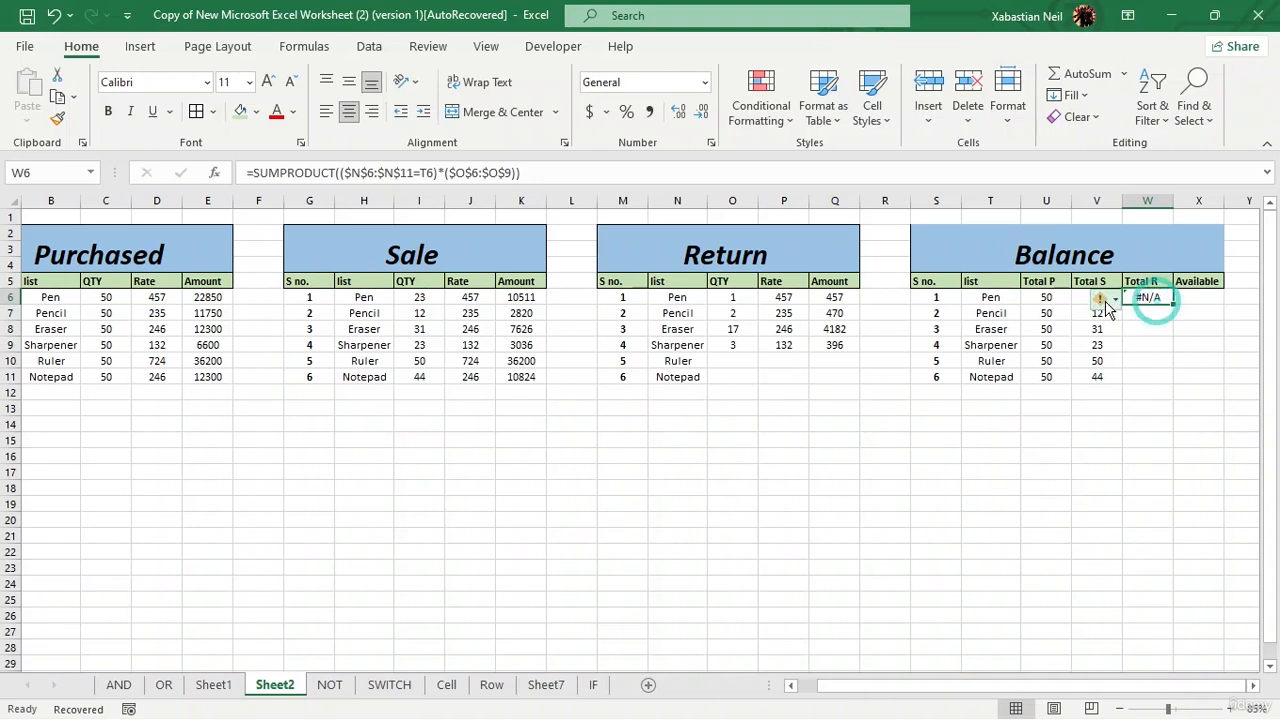
click(1100, 298)
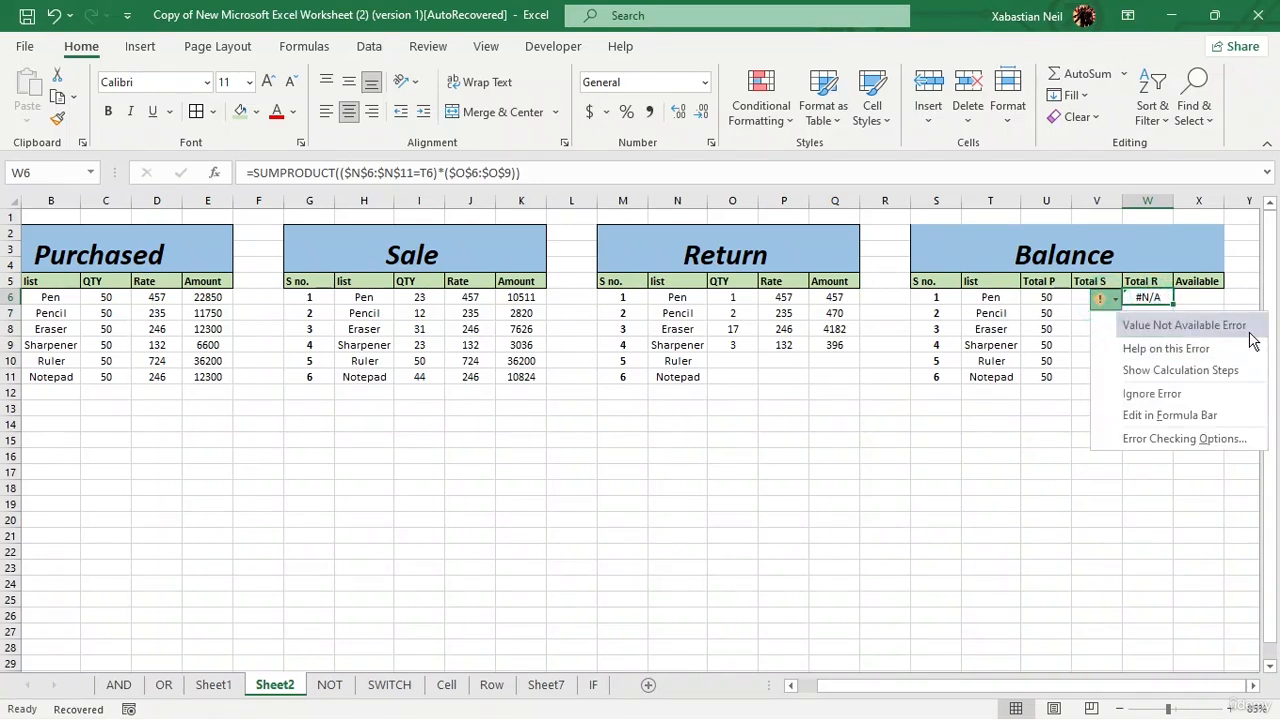
click(963, 398)
Step: Strip the W6 formula back to =SUMPRODUCT((
double_click(1145, 298)
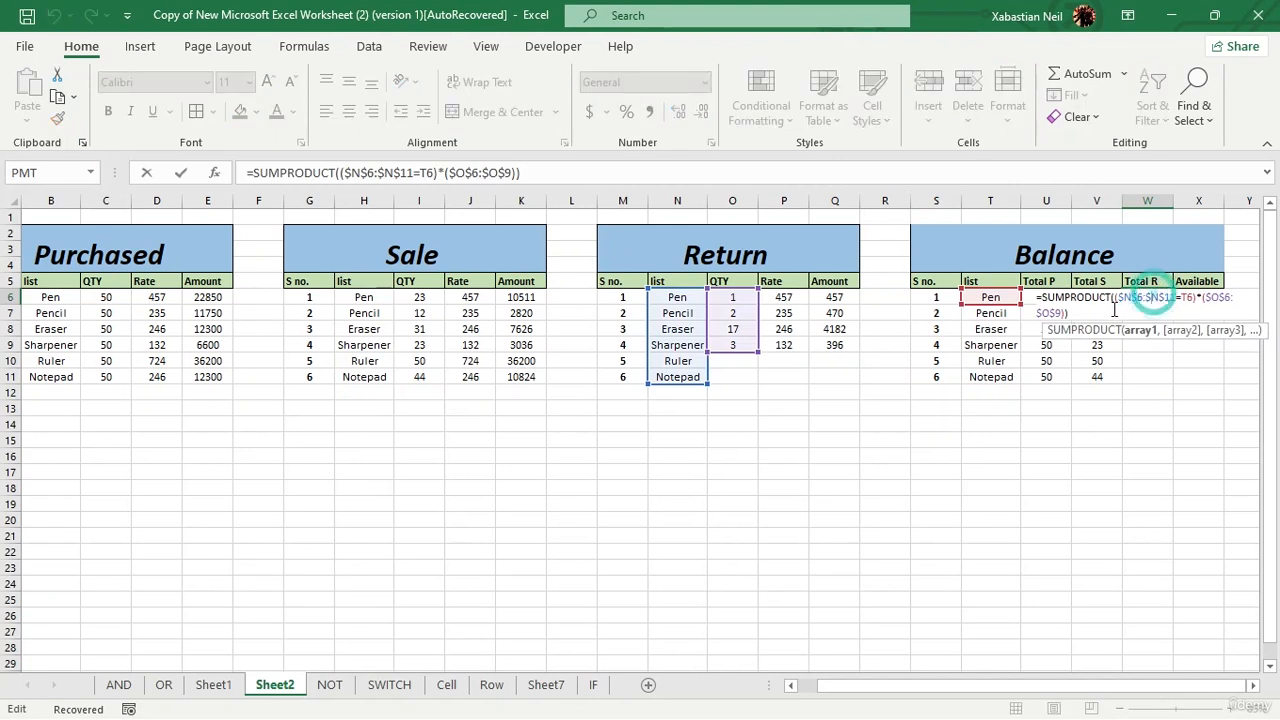
key(BackSpace)
key(BackSpace)
key(BackSpace)
key(BackSpace)
key(BackSpace)
key(BackSpace)
key(BackSpace)
key(BackSpace)
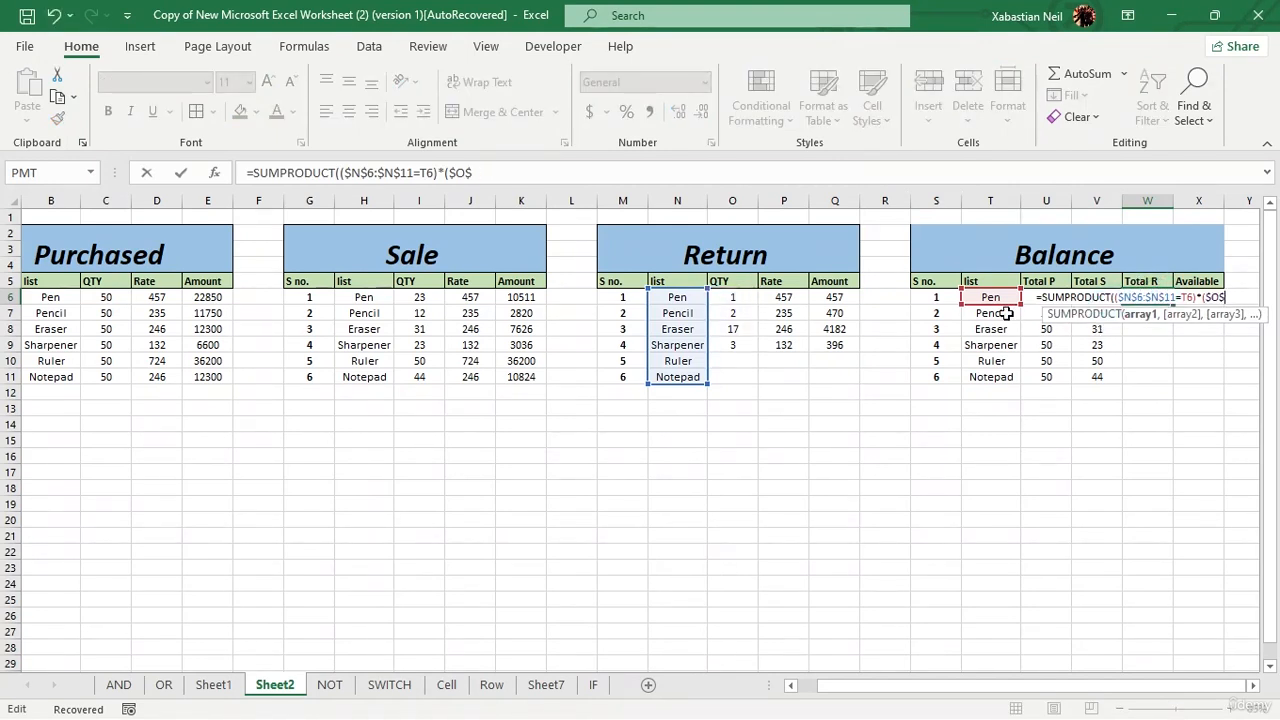
key(BackSpace)
key(BackSpace)
key(BackSpace)
key(BackSpace)
key(BackSpace)
key(BackSpace)
key(BackSpace)
key(BackSpace)
key(BackSpace)
key(BackSpace)
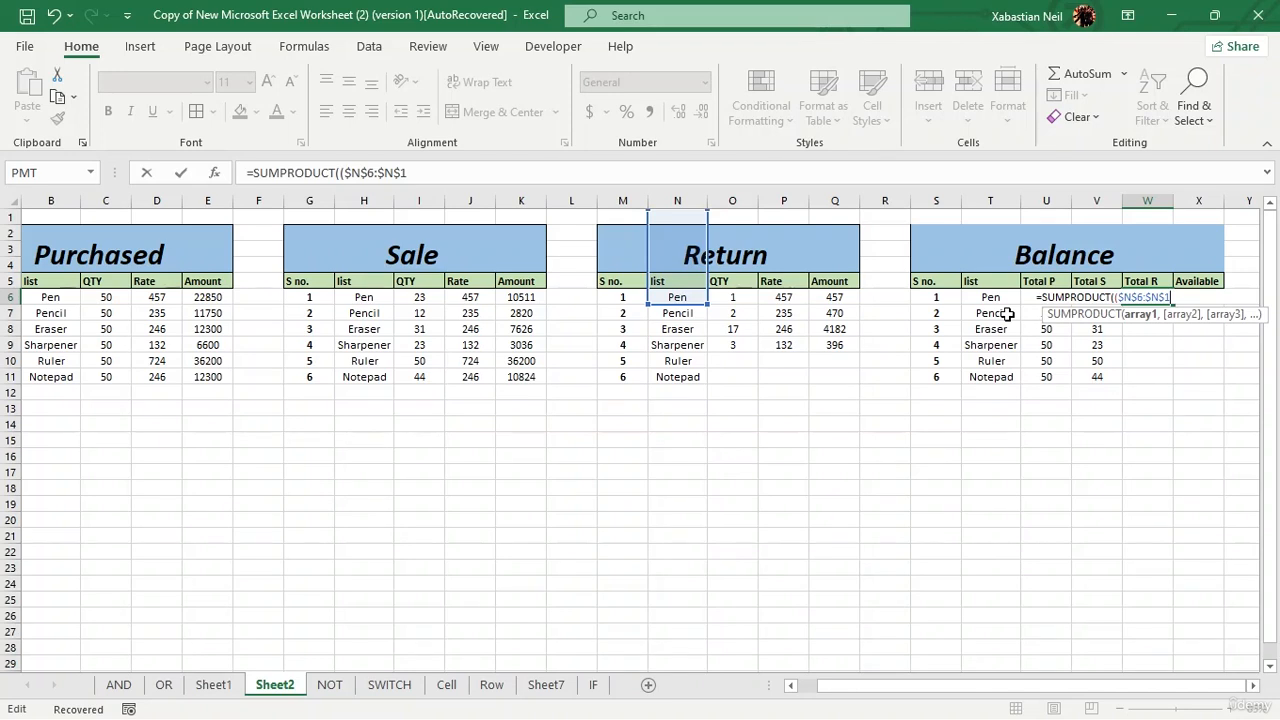
key(BackSpace)
key(BackSpace)
key(BackSpace)
key(BackSpace)
key(BackSpace)
key(BackSpace)
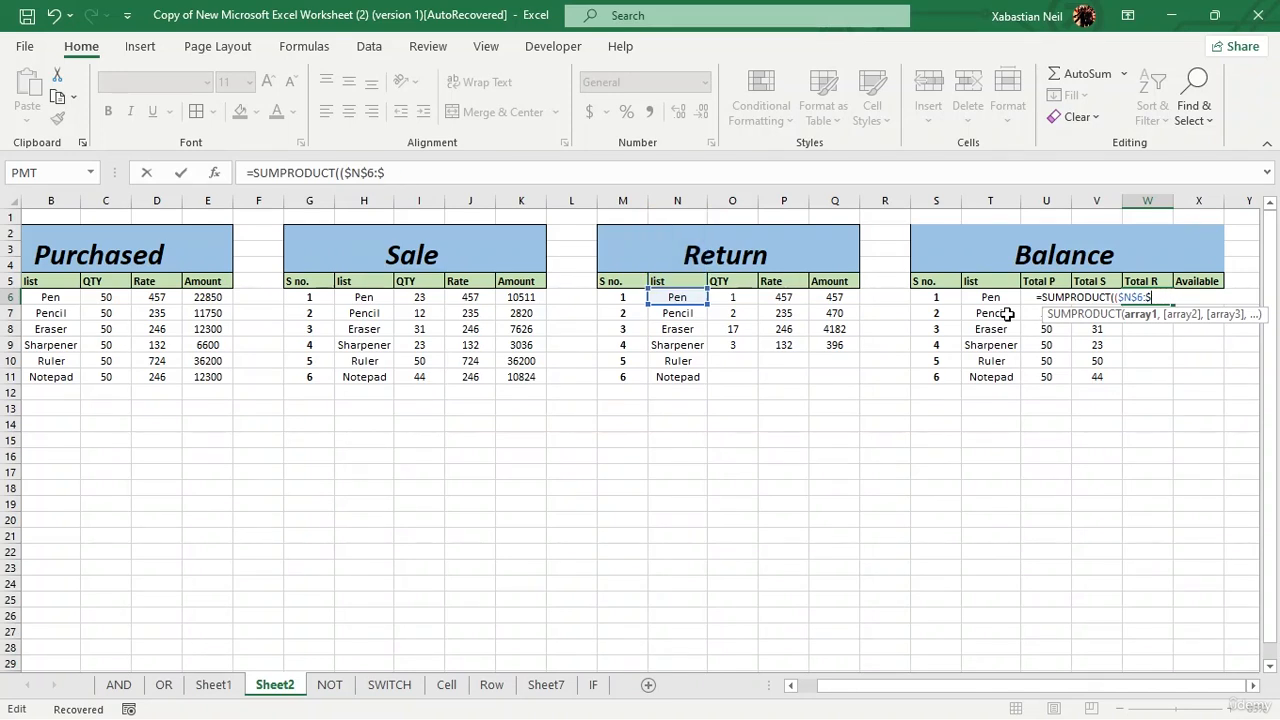
key(BackSpace)
key(BackSpace)
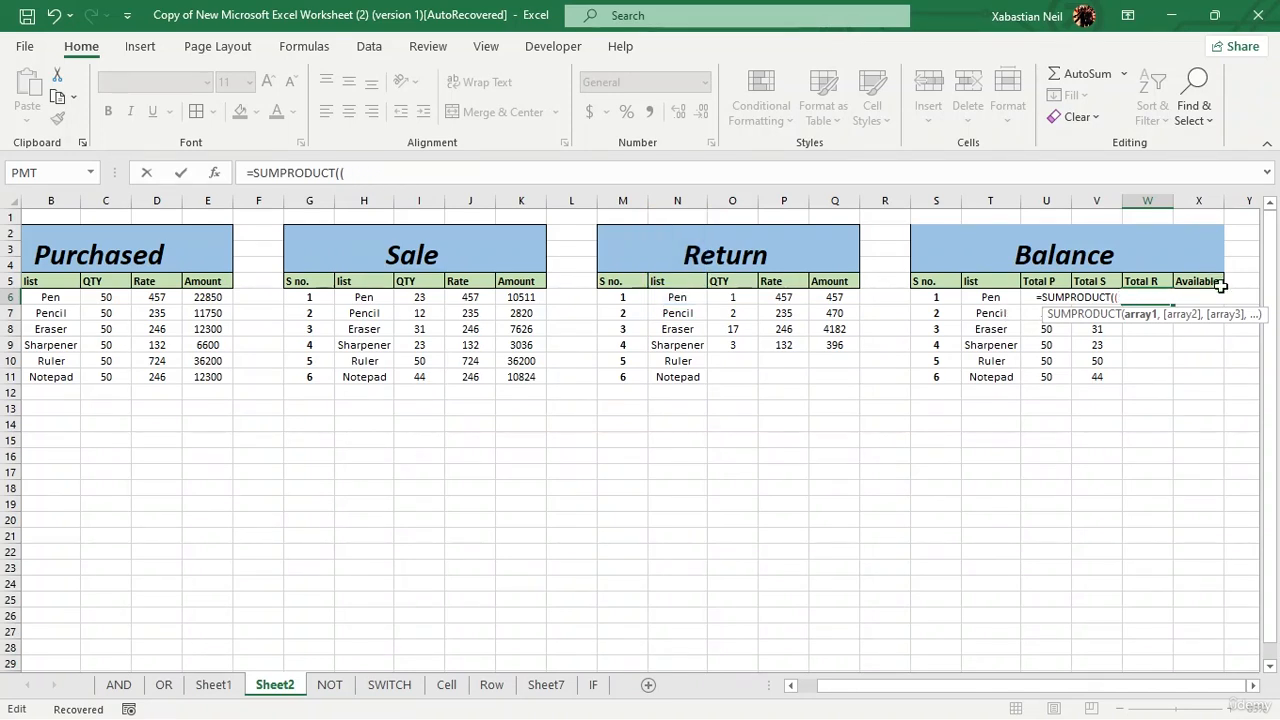
Step: Extend the W6 formula to =SUMPRODUCT(($N$6:$N$11=T6)*( using the Return item list and the Pen cell
click(676, 298)
drag(673, 311, 669, 380)
key(F4)
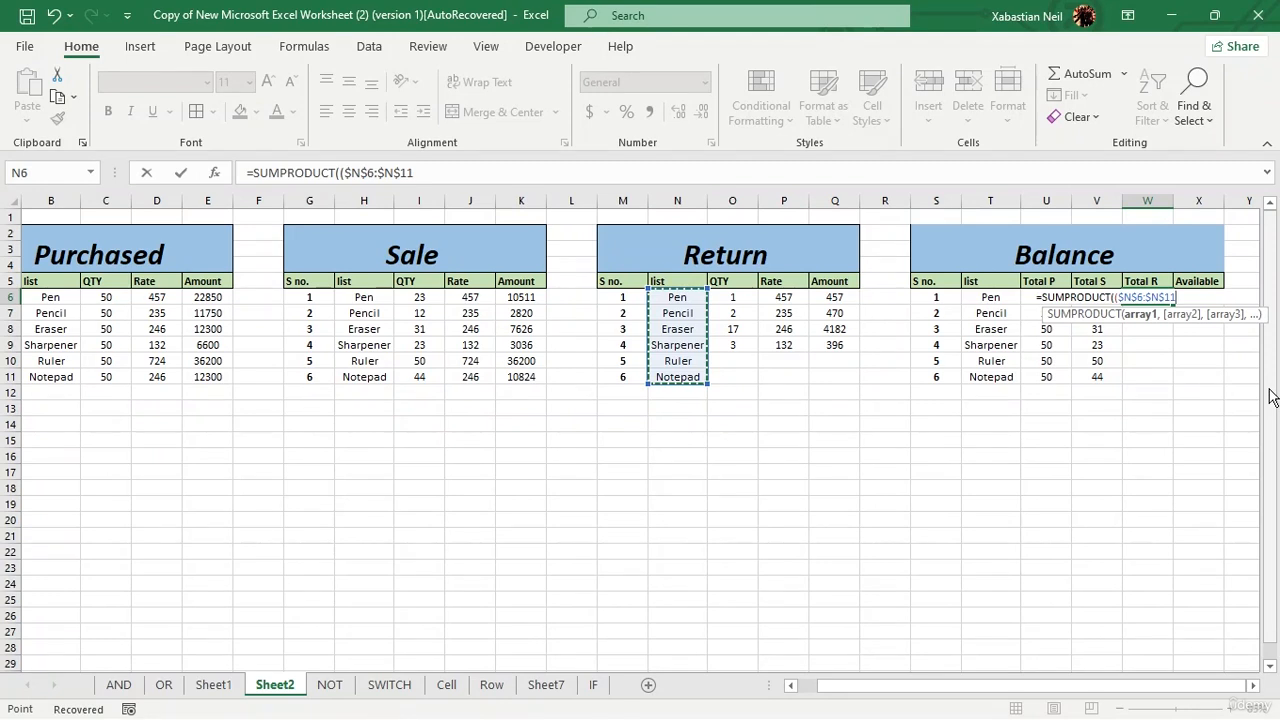
text(=T6)*()
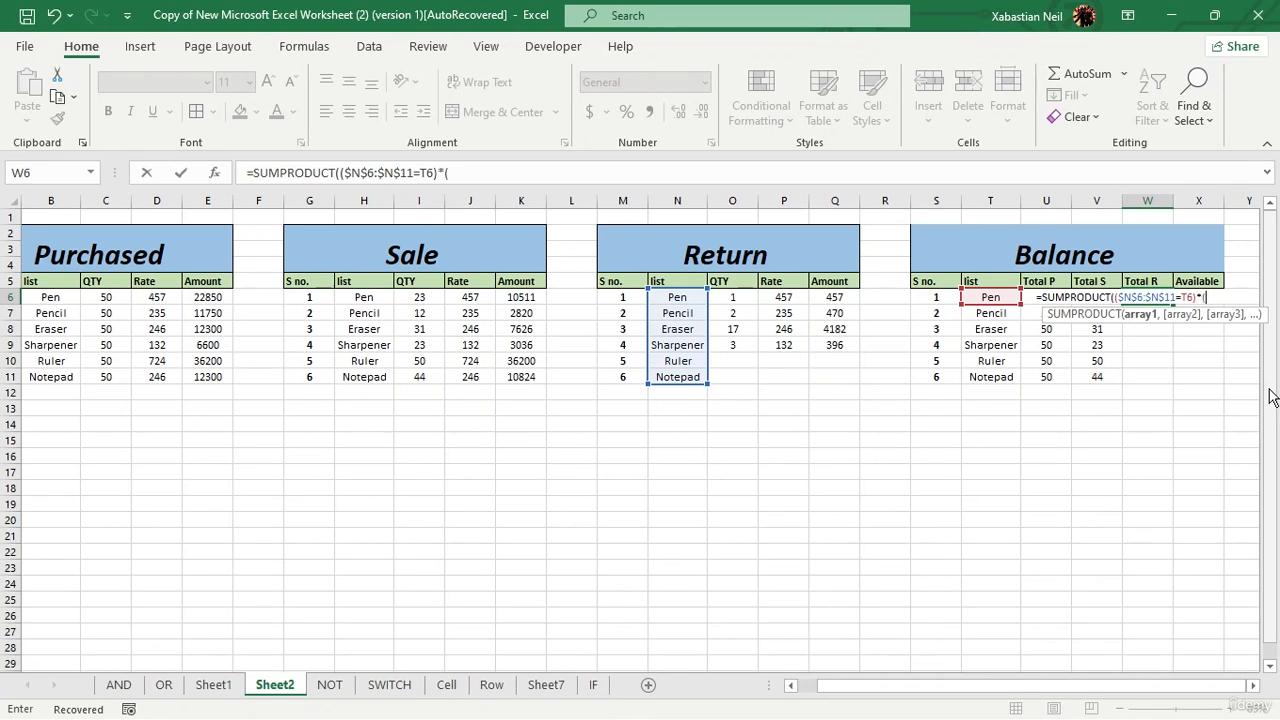
Step: Add the Return quantity range to finish W6 as =SUMPRODUCT(($N$6:$N$11=T6)*(O6:$O$11)) and enter it
drag(717, 294, 737, 377)
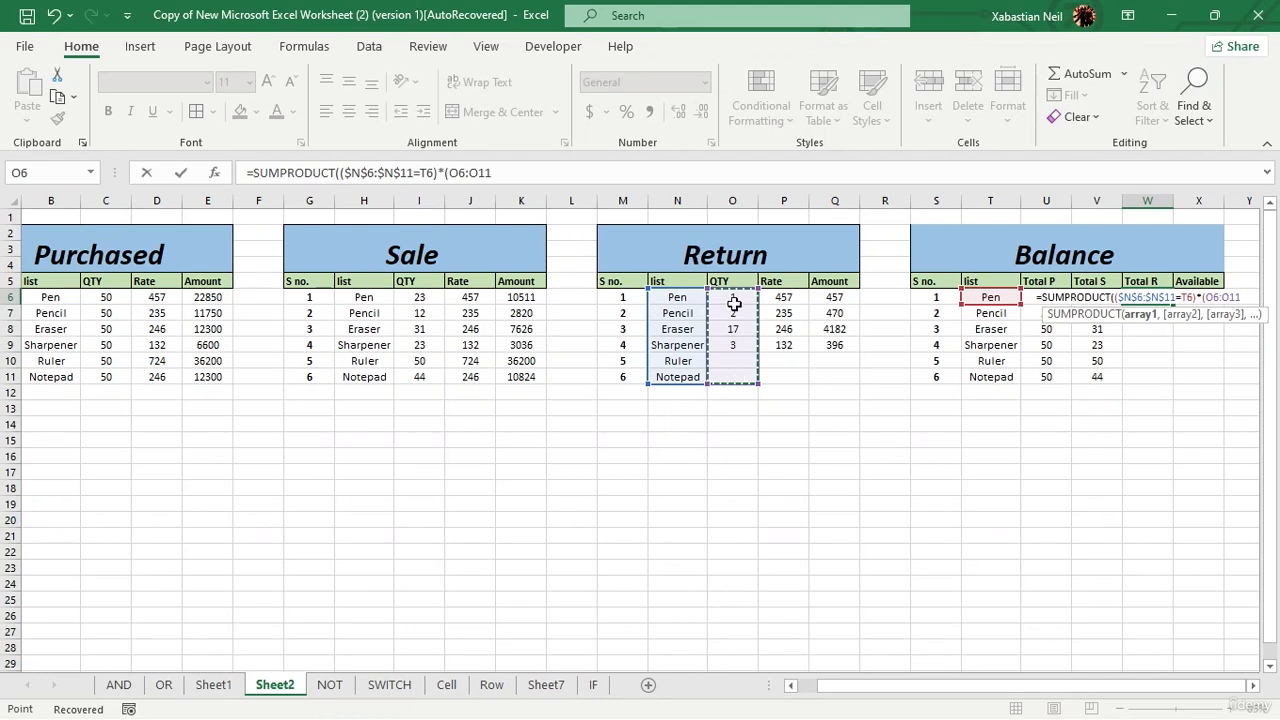
drag(734, 299, 734, 340)
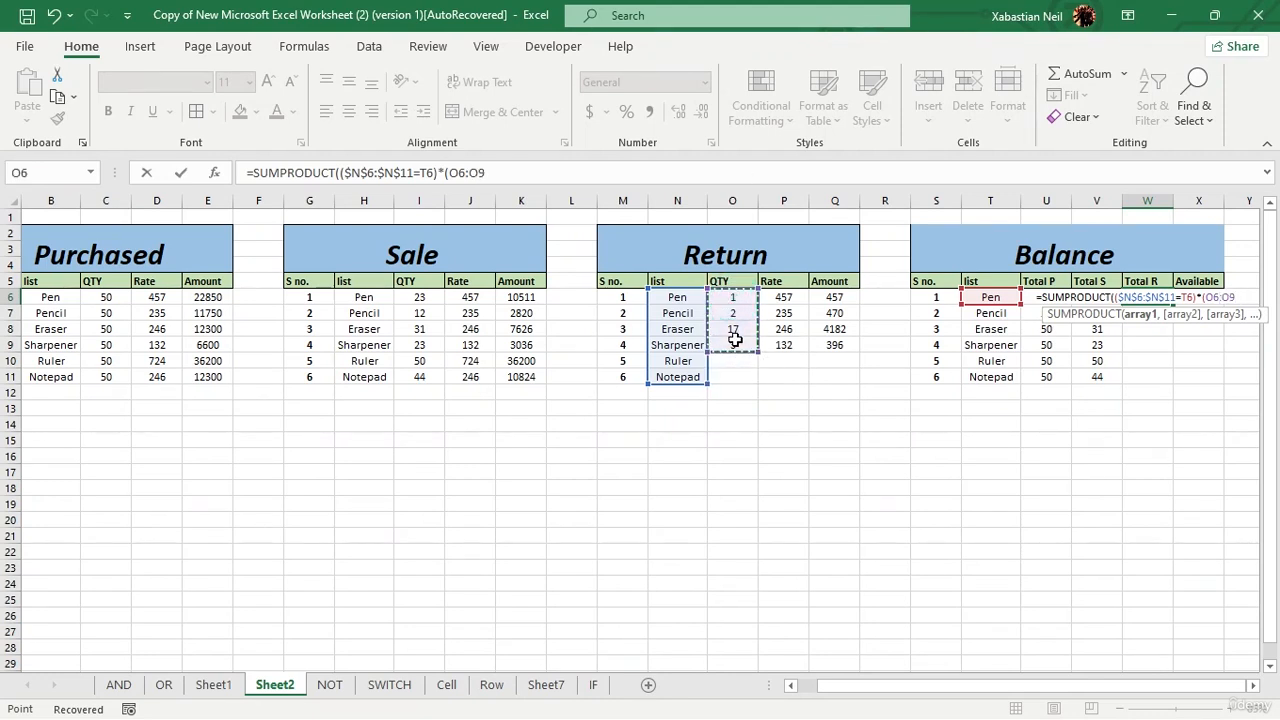
mouse_move(724, 290)
mouse_down()
mouse_move(726, 320)
mouse_move(723, 301)
mouse_up()
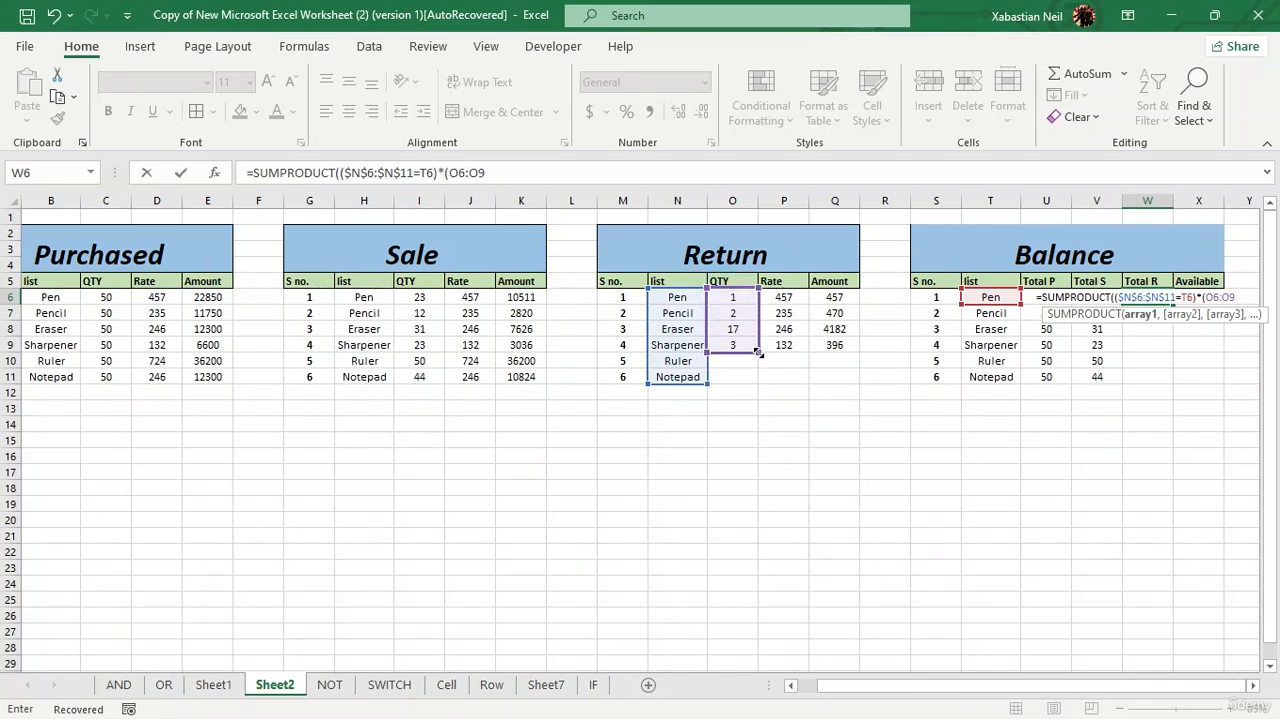
drag(760, 353, 759, 386)
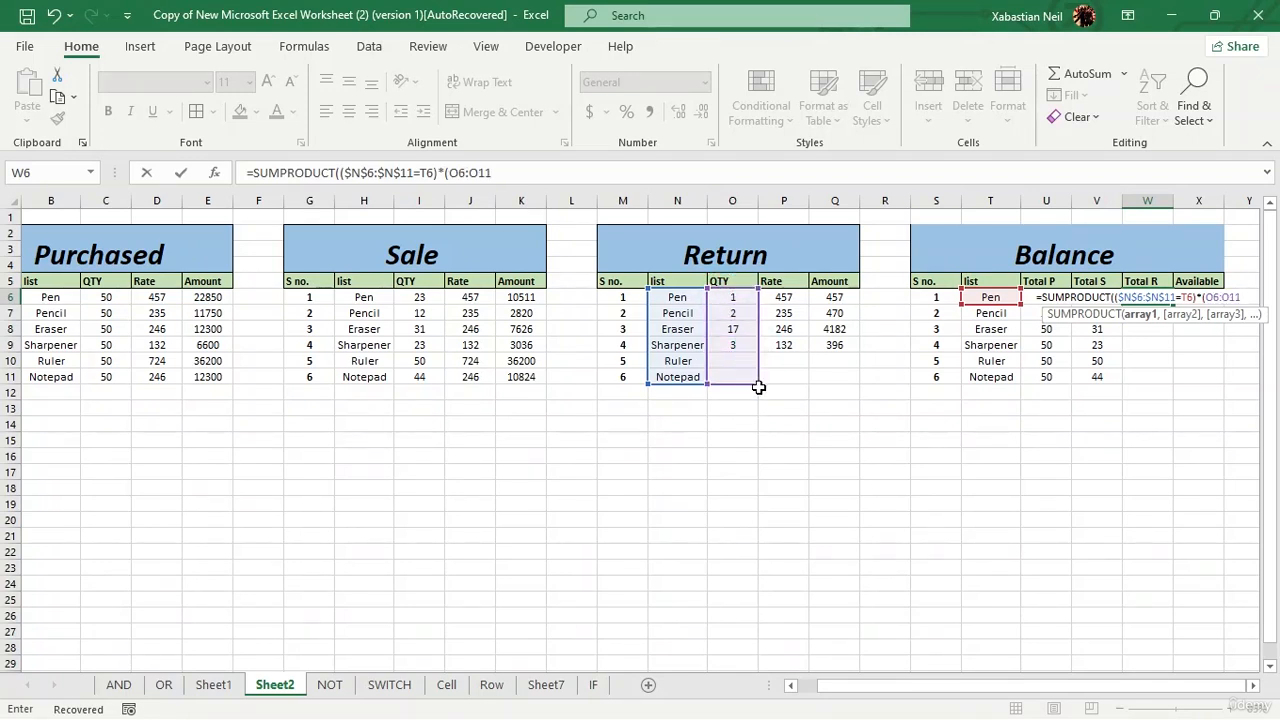
key(F4)
text())
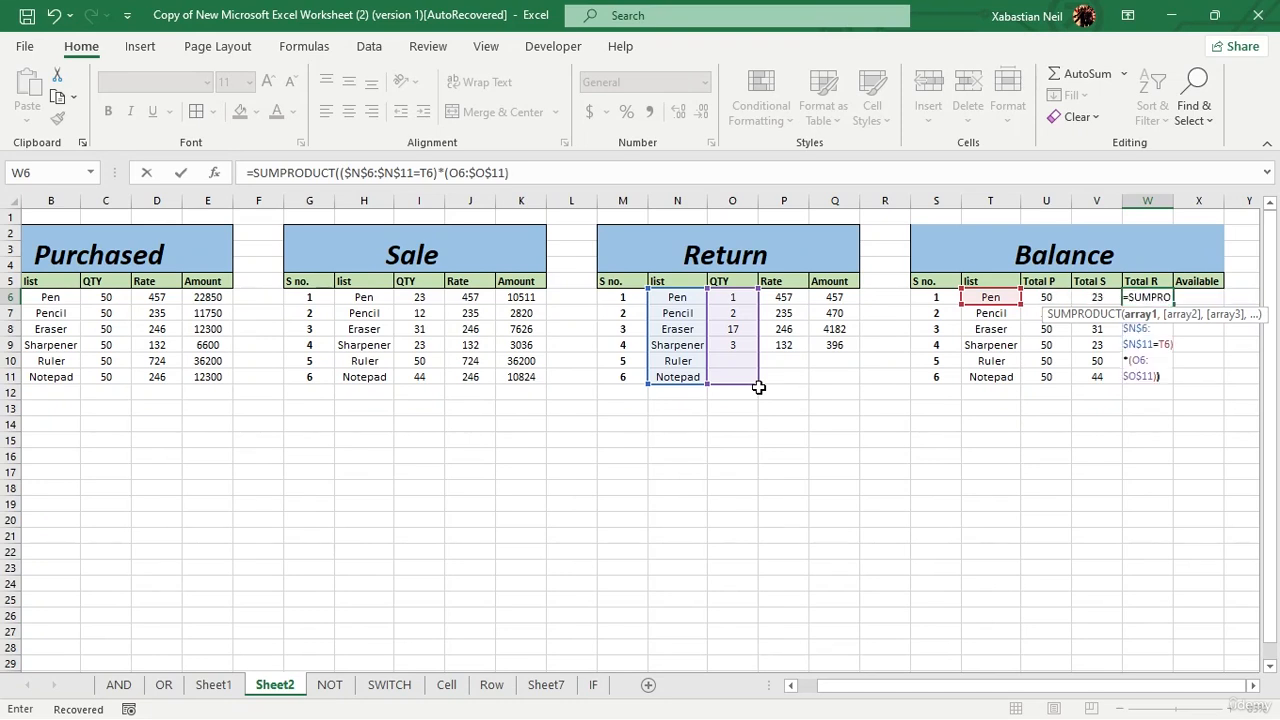
key(Return)
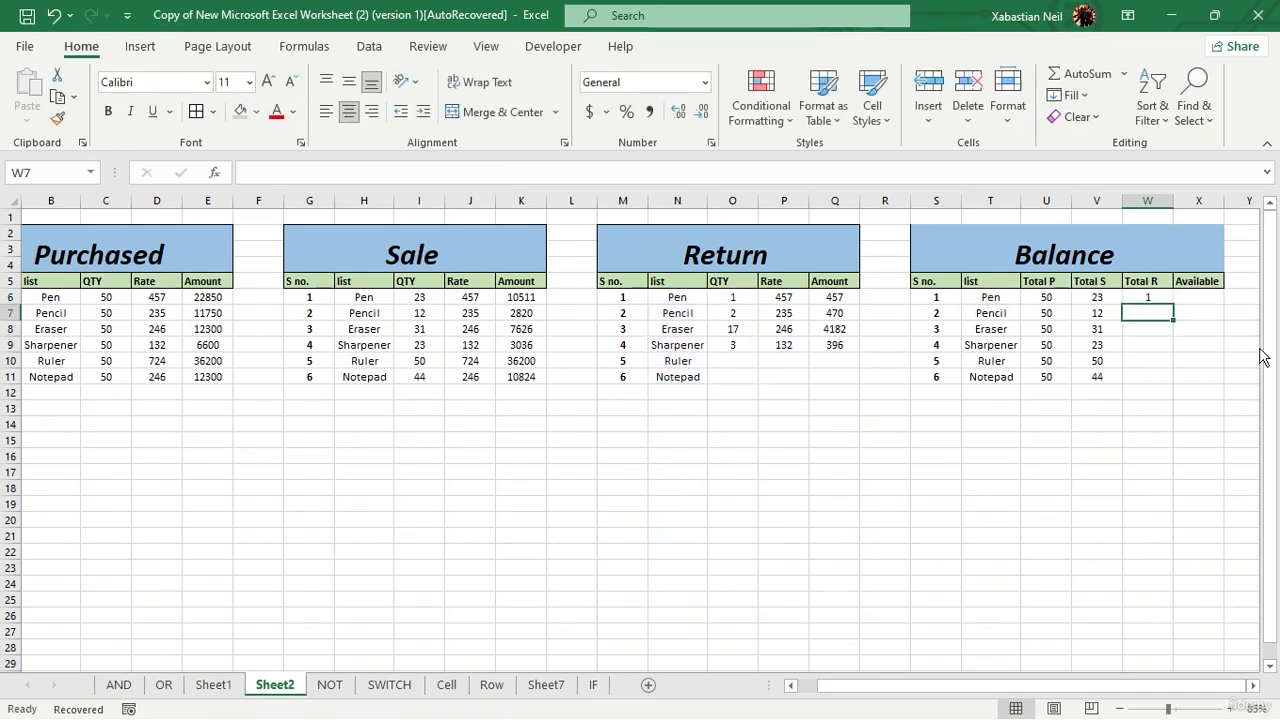
Step: Copy Pen from N6 over Ruler in N10 and Eraser in N8 to test the Total R formula, and undo both replacements
click(692, 297)
key(ctrl+c)
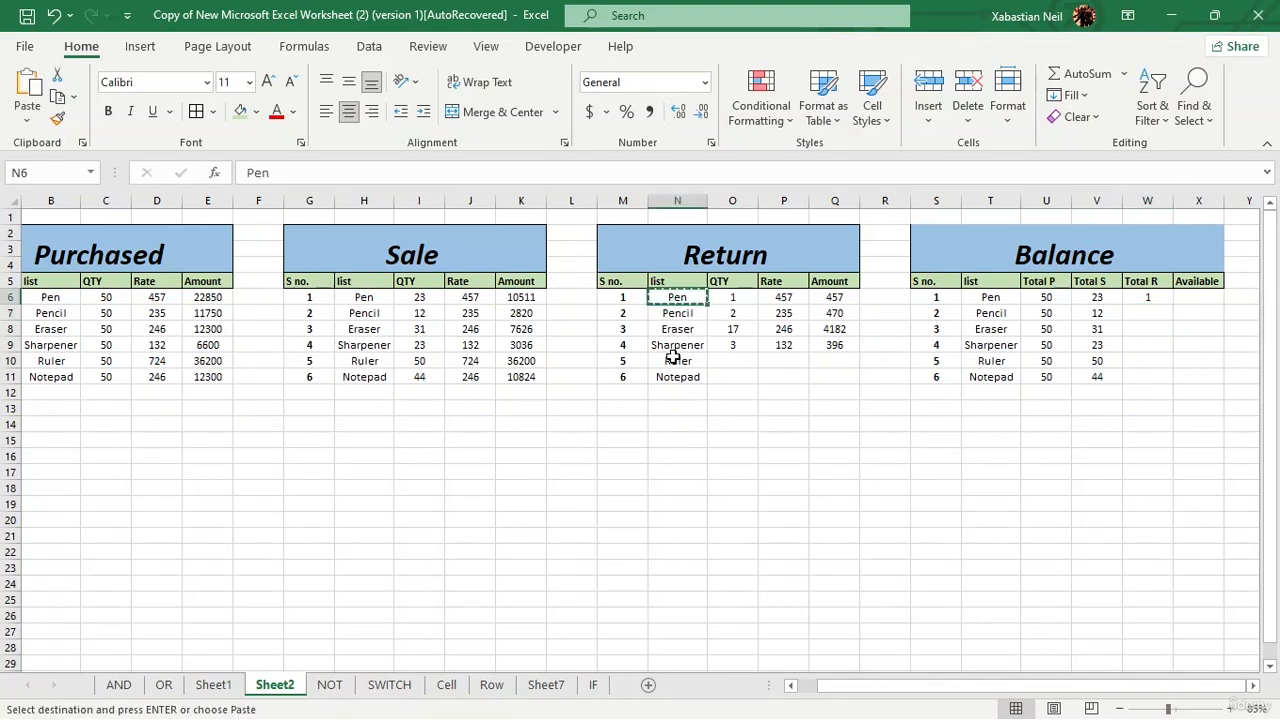
click(673, 358)
key(ctrl+v)
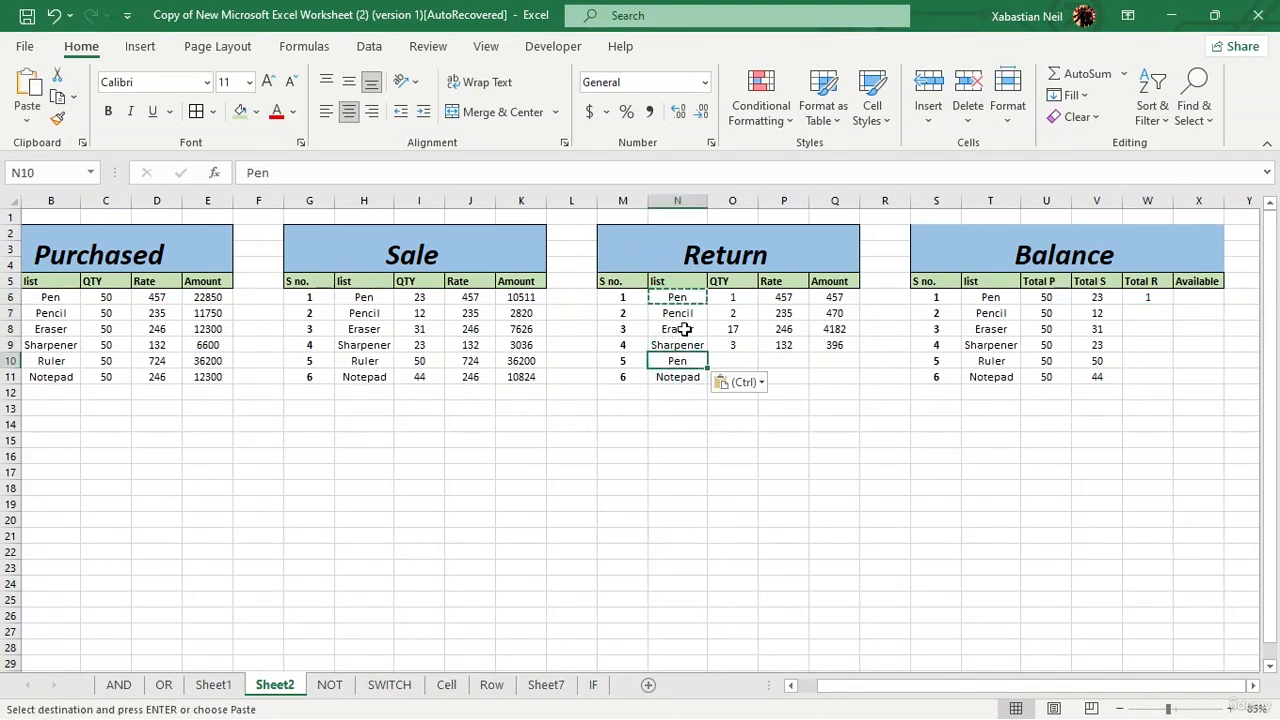
click(683, 329)
key(ctrl+v)
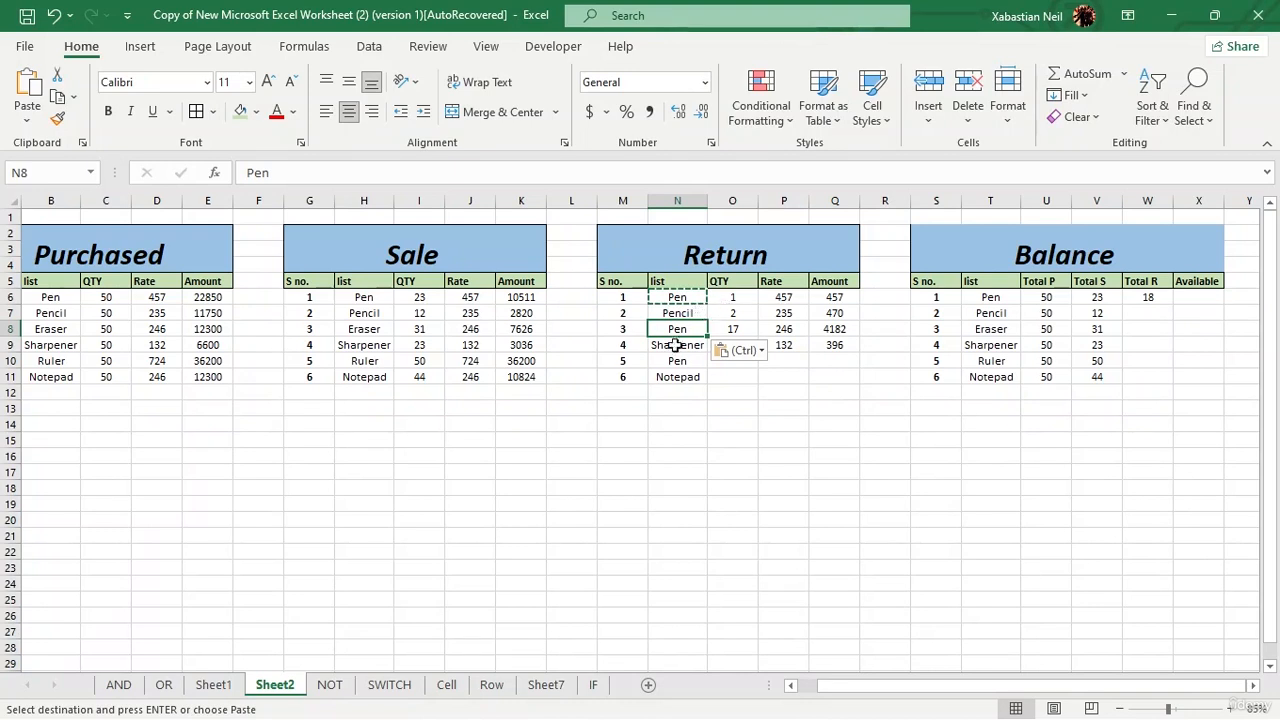
click(54, 17)
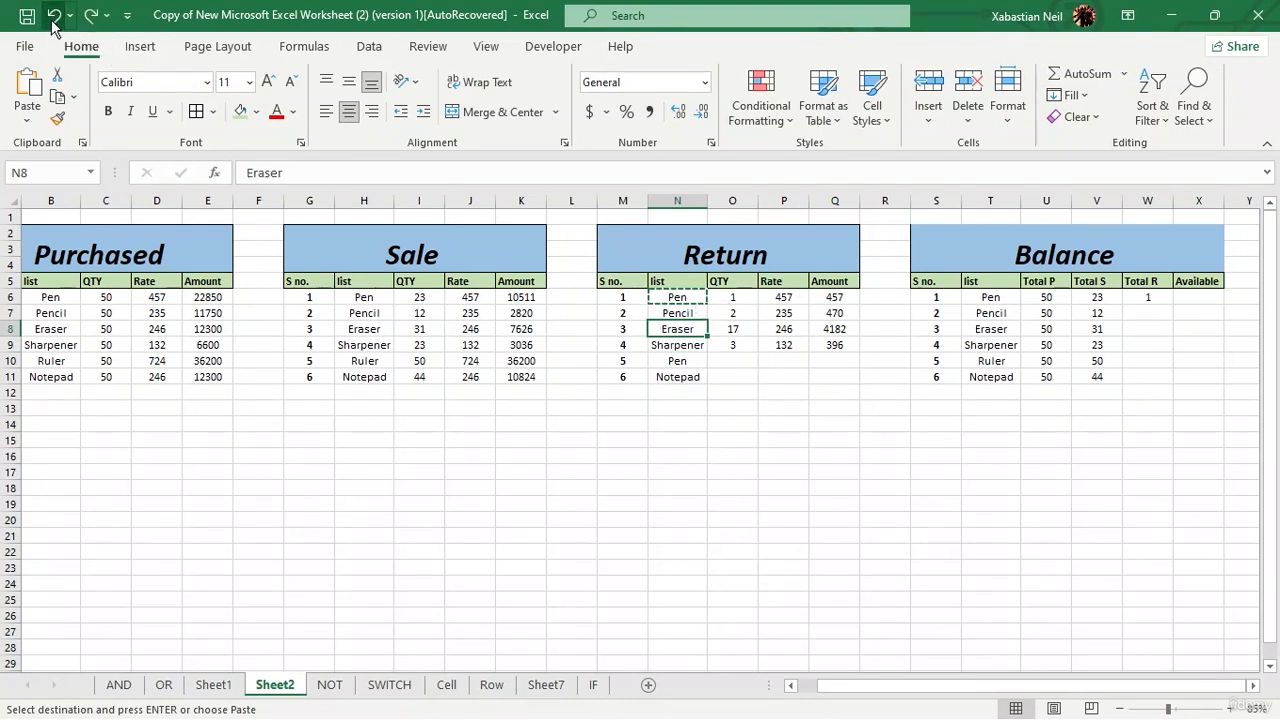
click(54, 17)
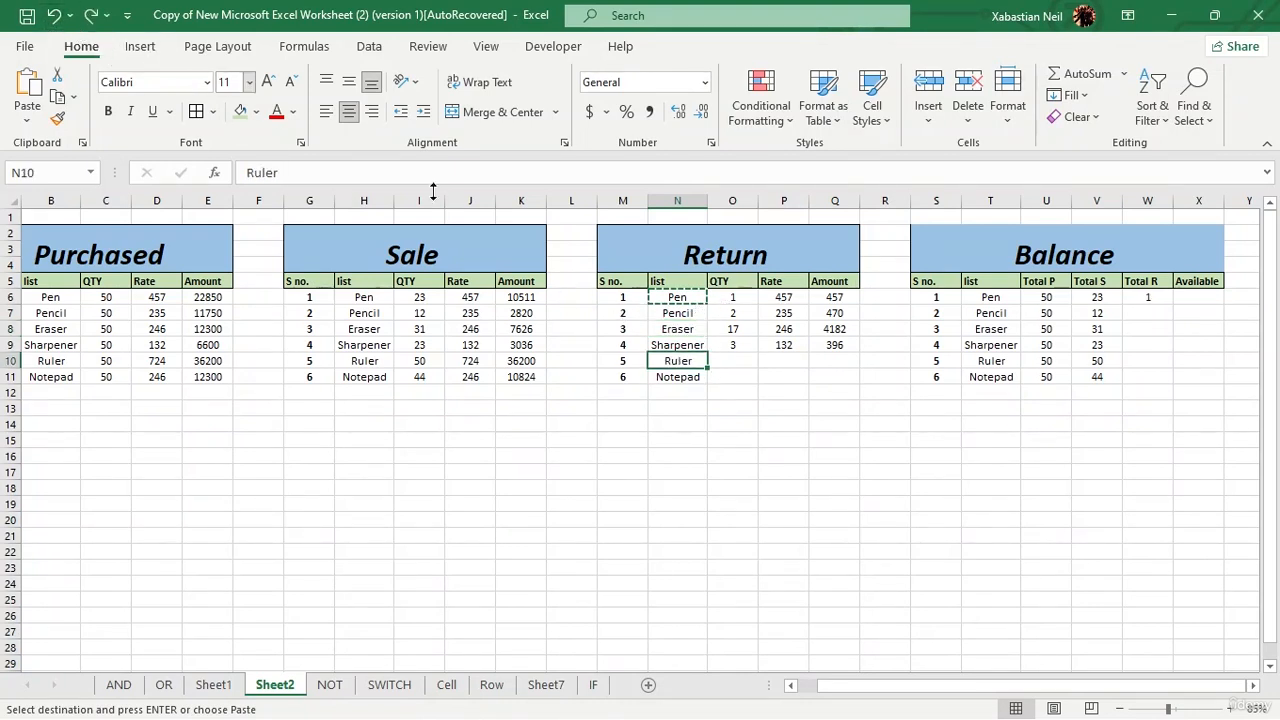
Step: Fill the Total R formula from W6 down to the Notepad row (W11)
click(796, 360)
click(1153, 296)
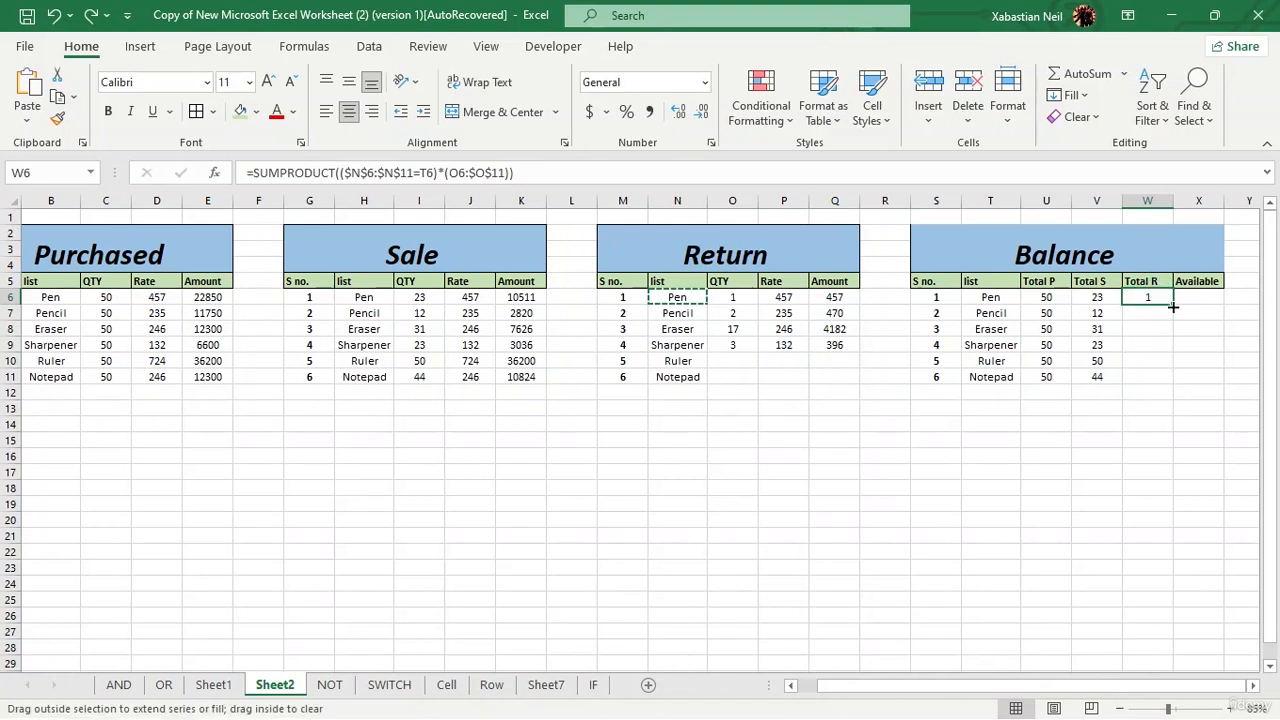
double_click(1172, 305)
Step: Inspect the ranges in Pencil's Total R formula in W7 and view the cell's error-checking options
double_click(1157, 311)
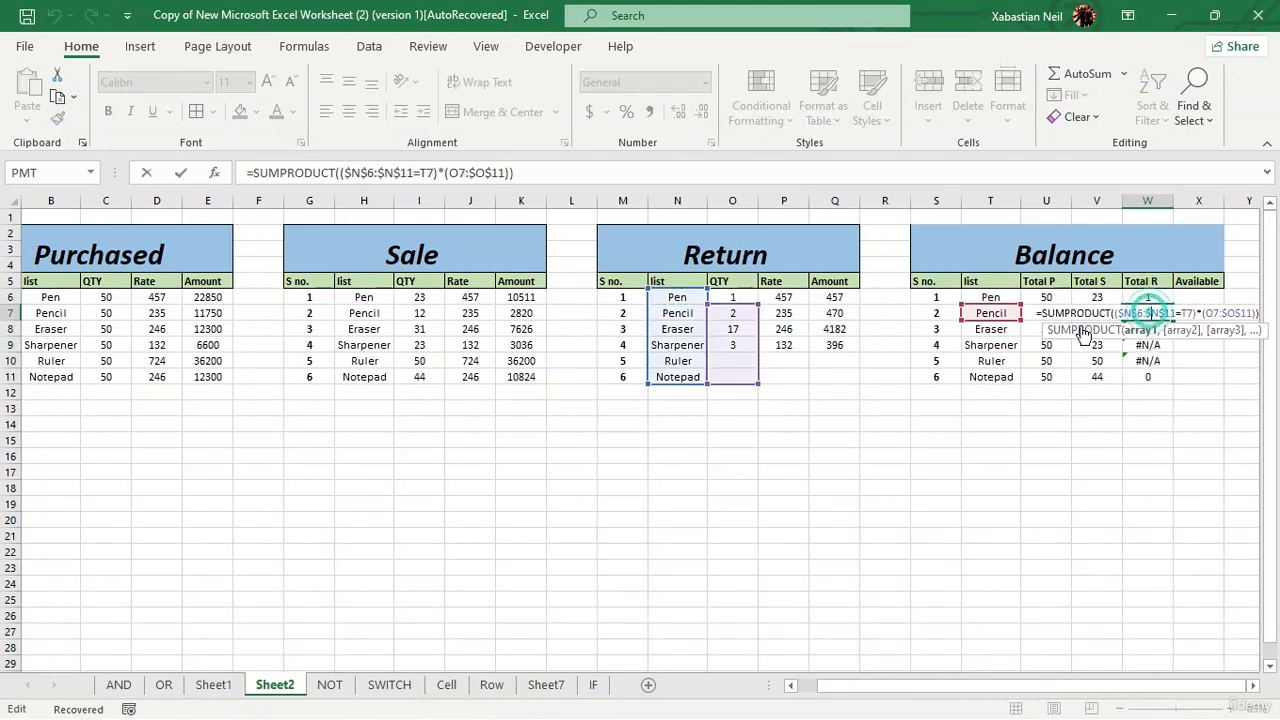
key(Return)
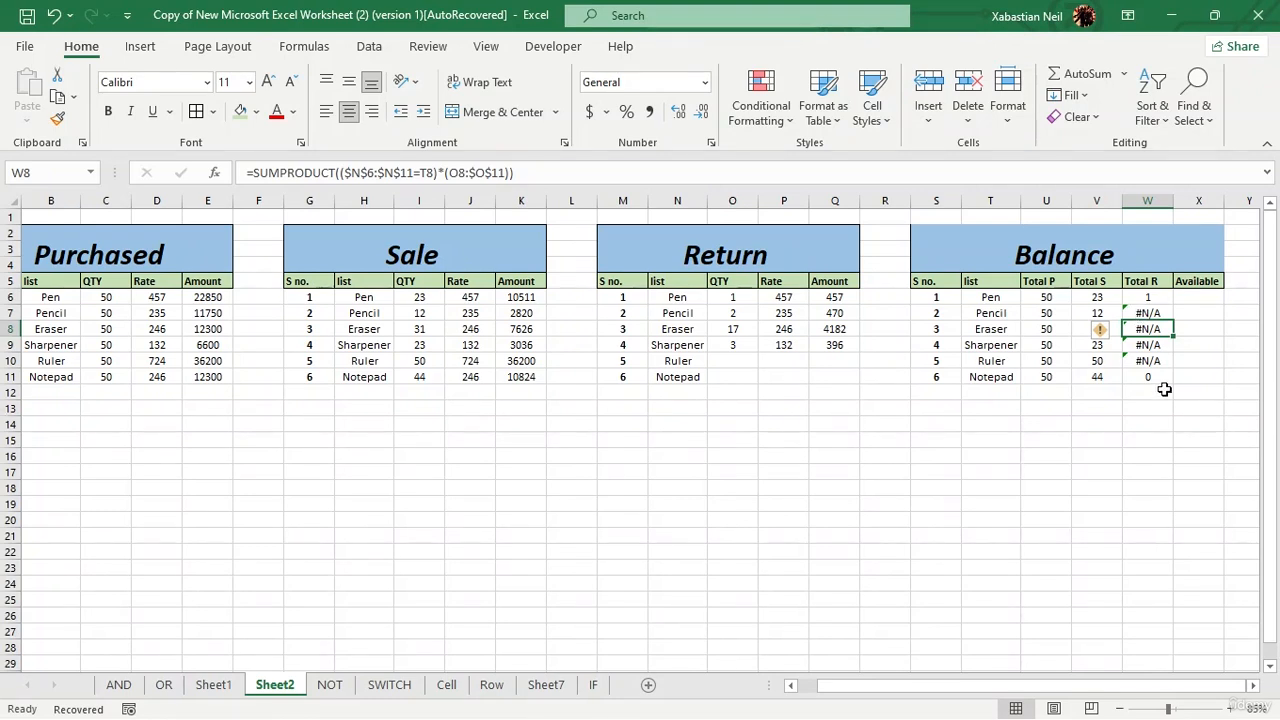
click(1142, 313)
click(1101, 316)
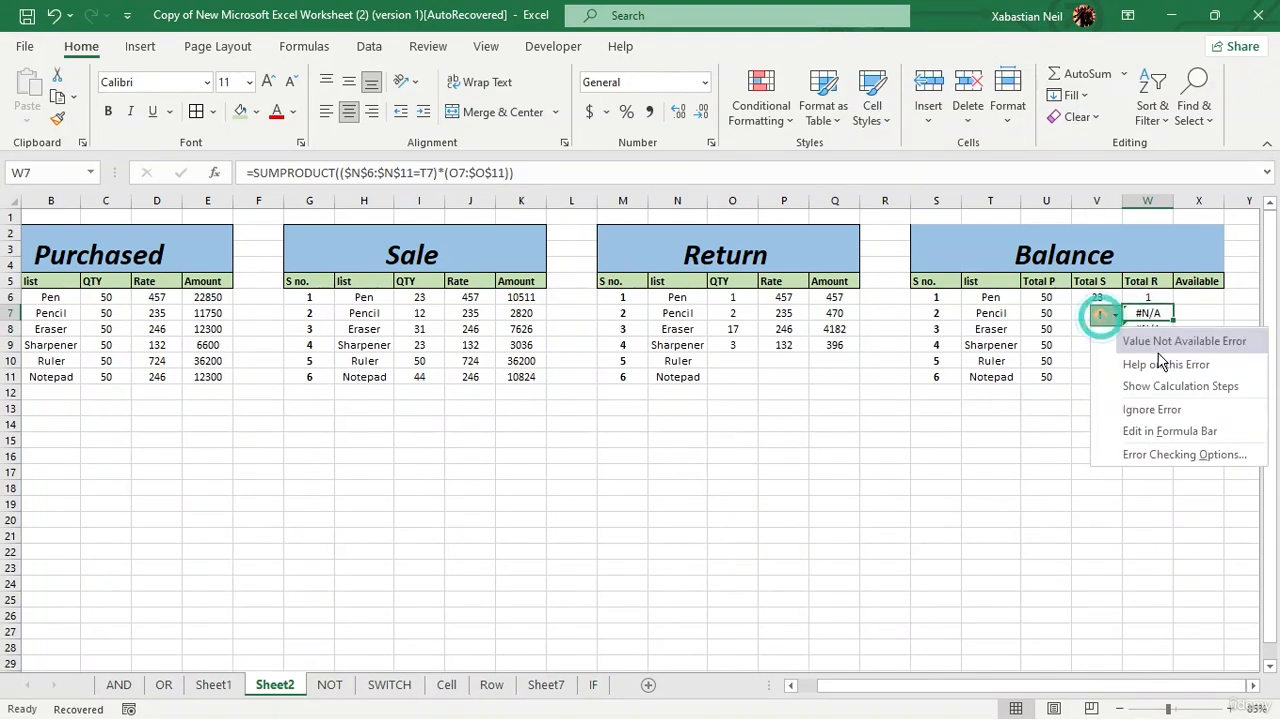
Step: Extend the Return quantity range in Pencil's Total R formula (W7) to O6:$O$11 and enter it
click(985, 421)
click(1150, 313)
double_click(1150, 313)
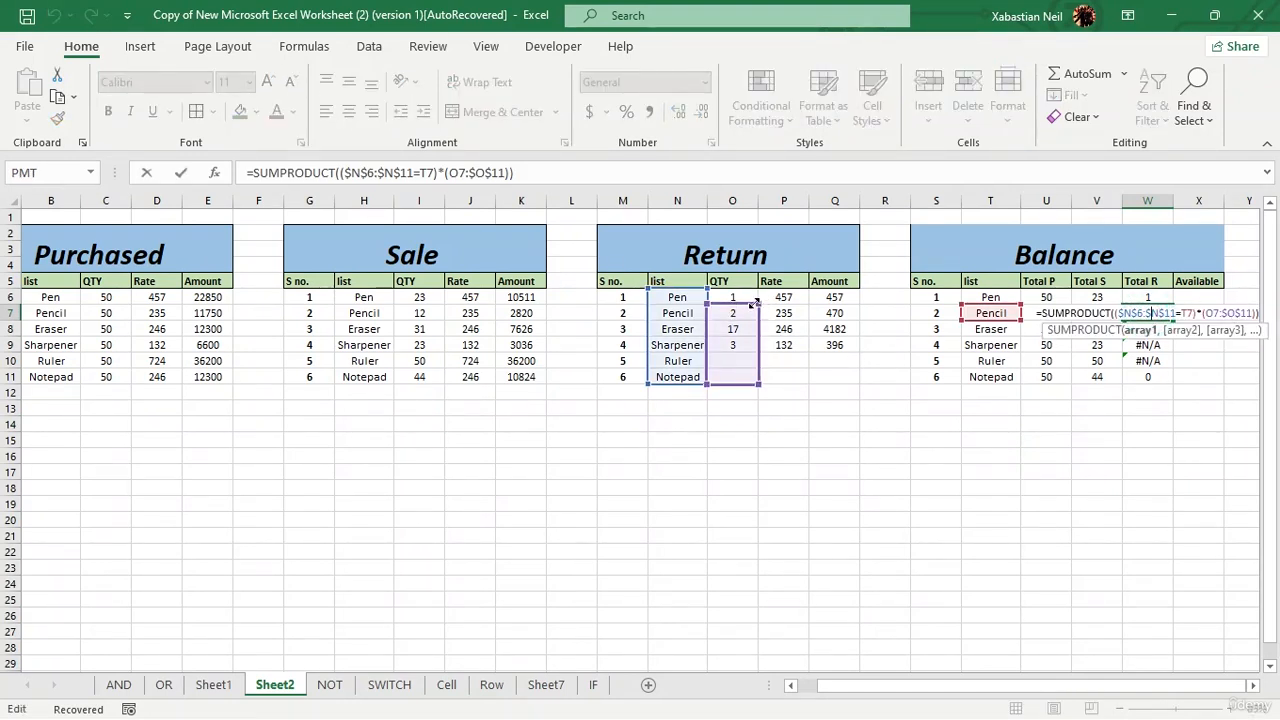
drag(757, 302, 750, 293)
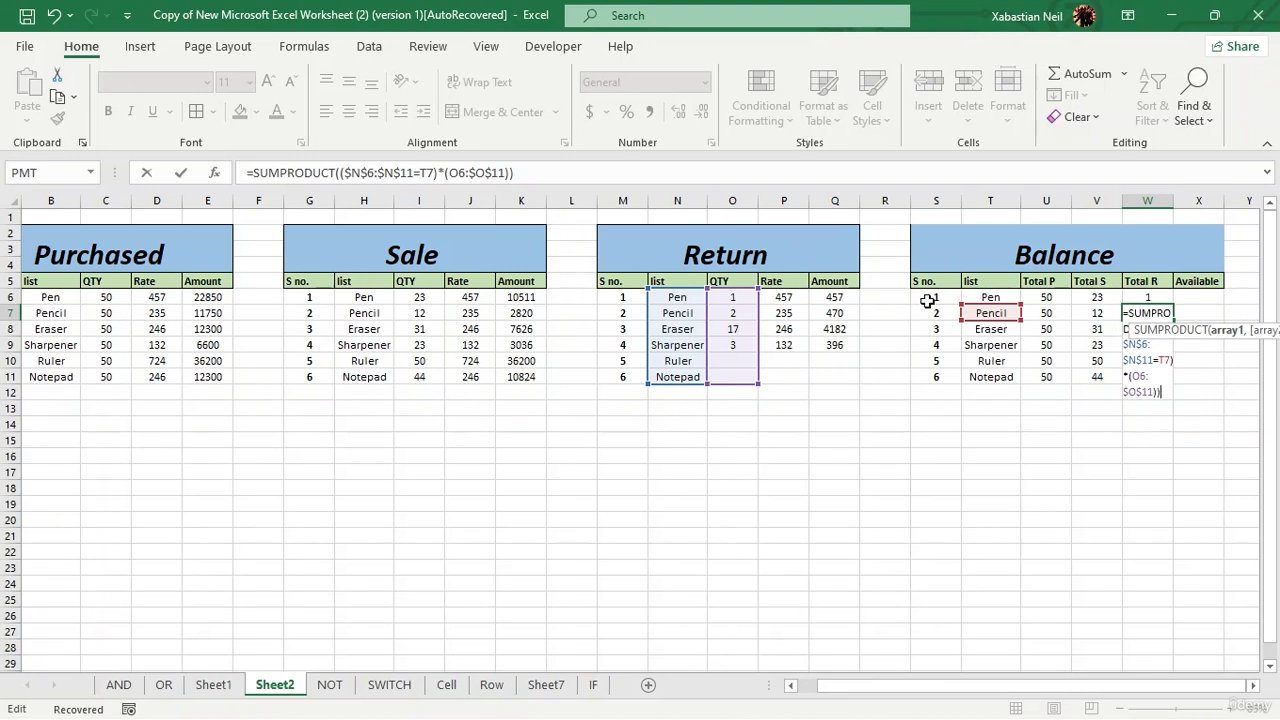
key(Return)
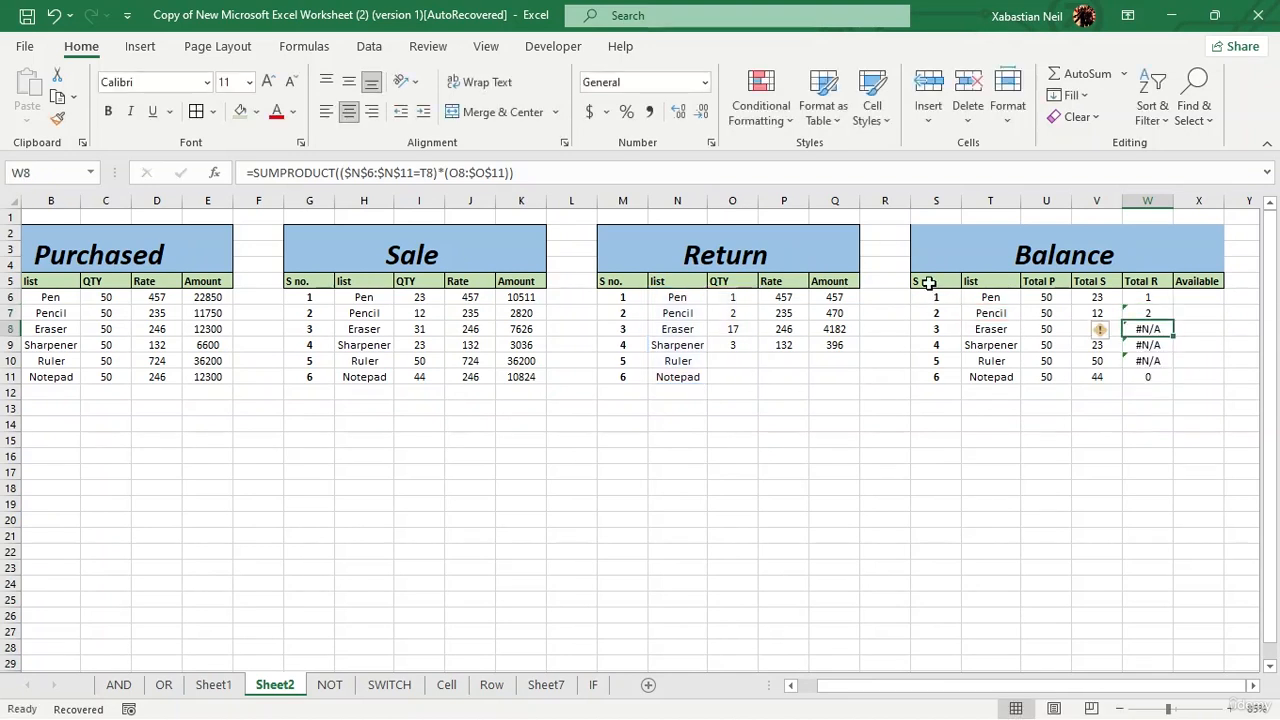
Step: Correct Eraser's Total R formula in W8 so its Return quantity range starts at O6
double_click(1165, 330)
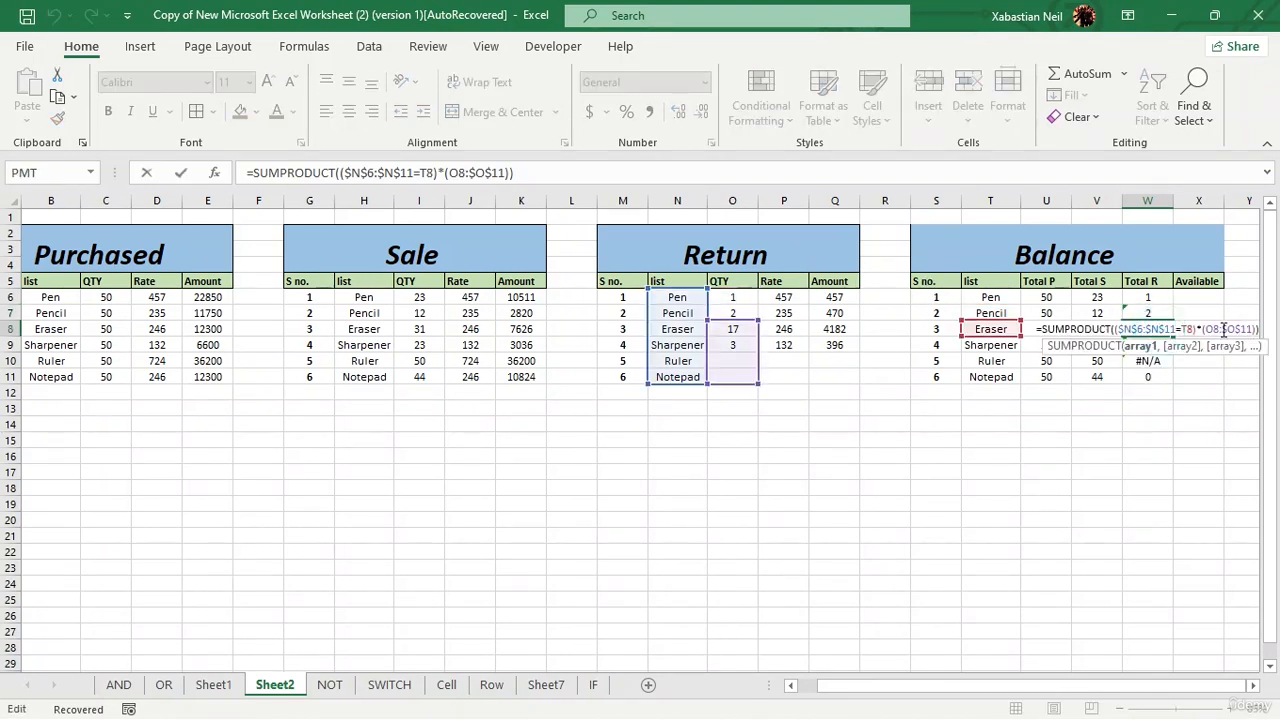
click(1222, 329)
drag(759, 319, 759, 290)
key(Return)
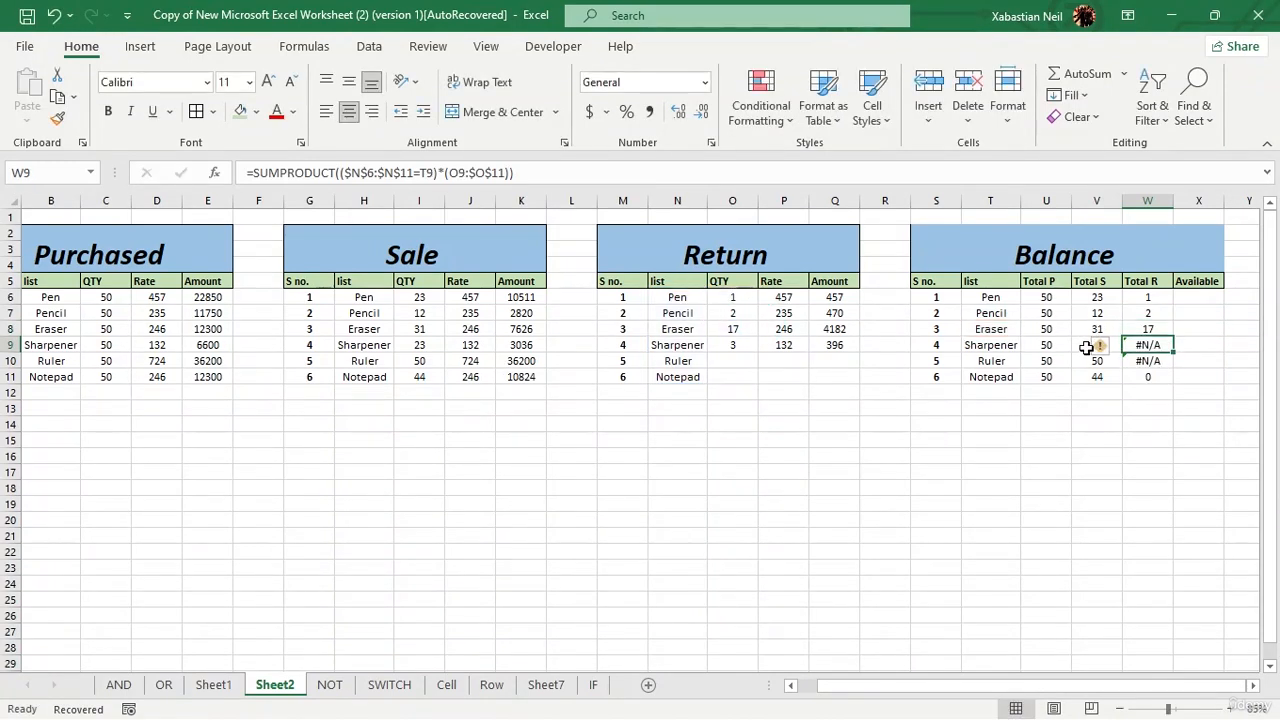
Step: Change the quantity range in Sharpener's Total R formula (W9) to O6:$O$11 and enter it
double_click(1158, 345)
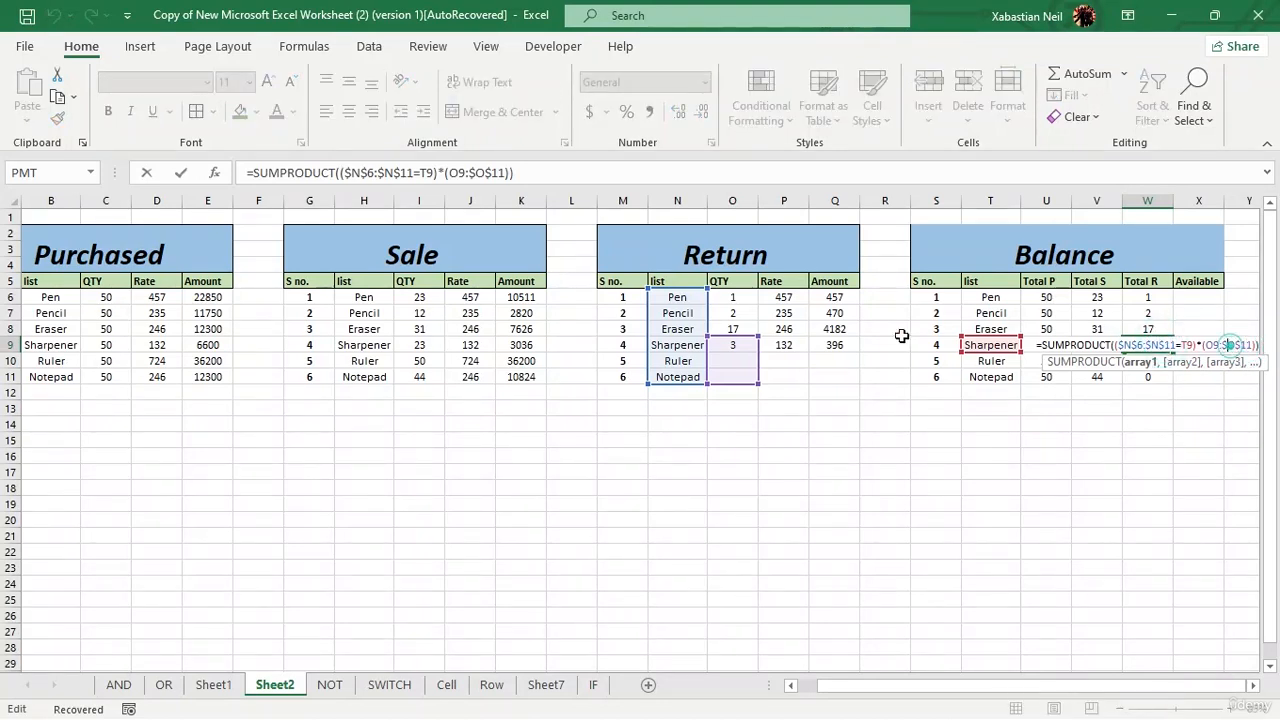
drag(757, 337, 757, 291)
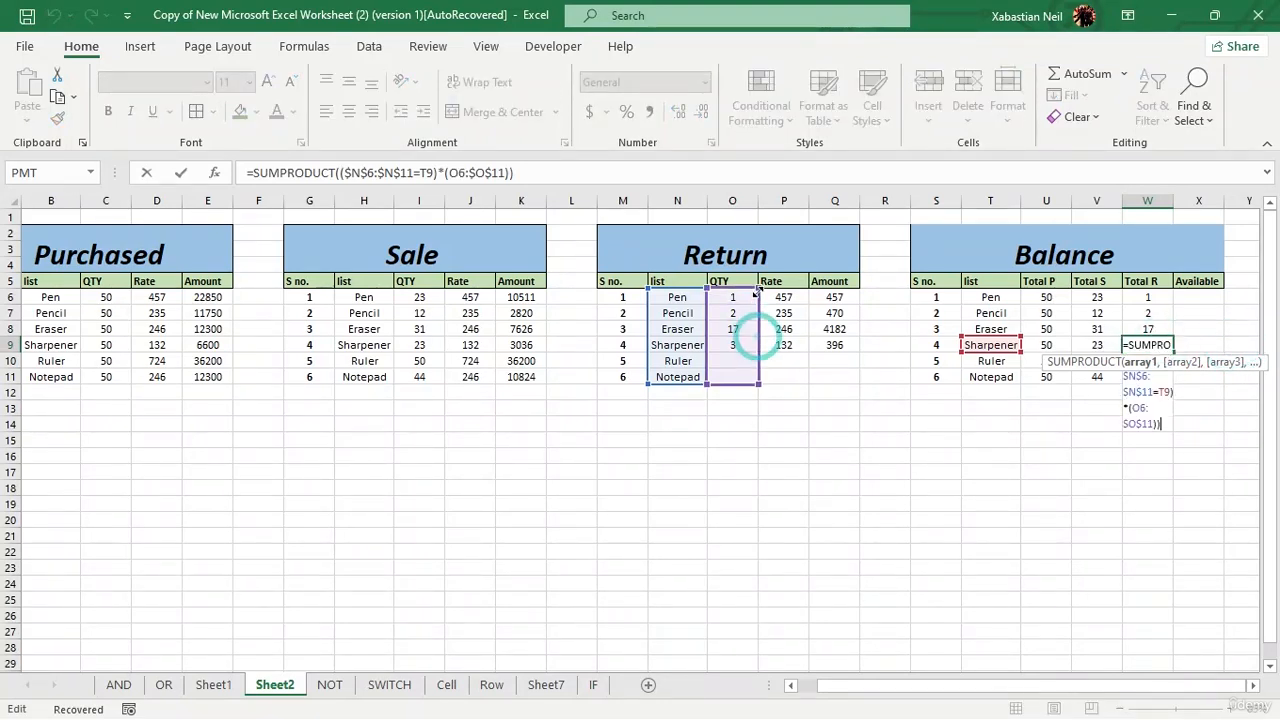
key(Return)
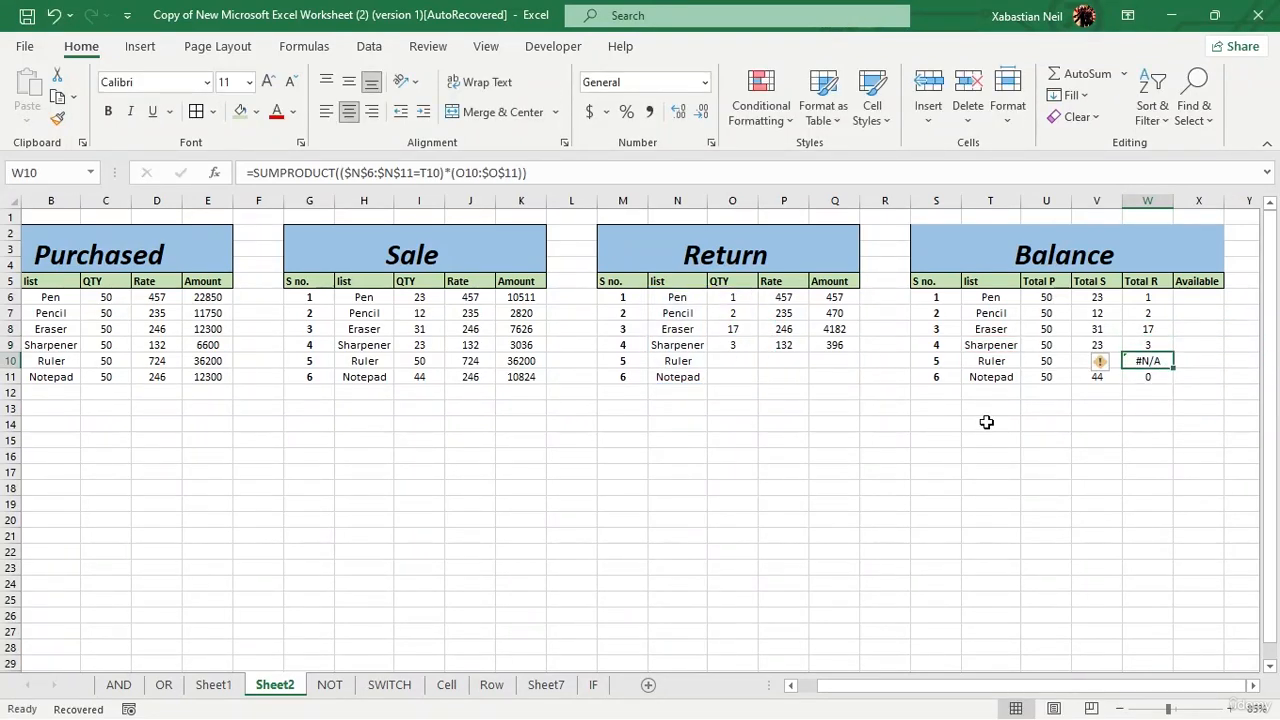
Step: Adjust Ruler's Total R formula in W10 to cover the Return quantities O6:$O$11
double_click(1165, 362)
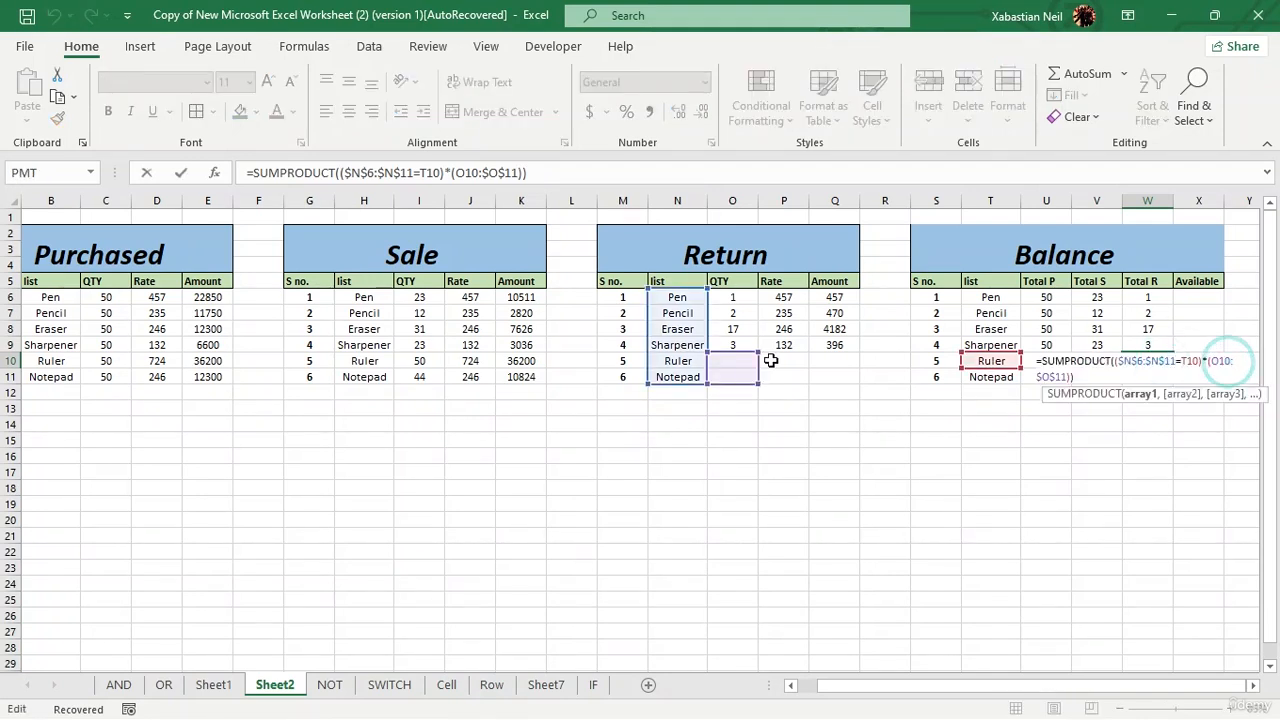
drag(758, 352, 757, 291)
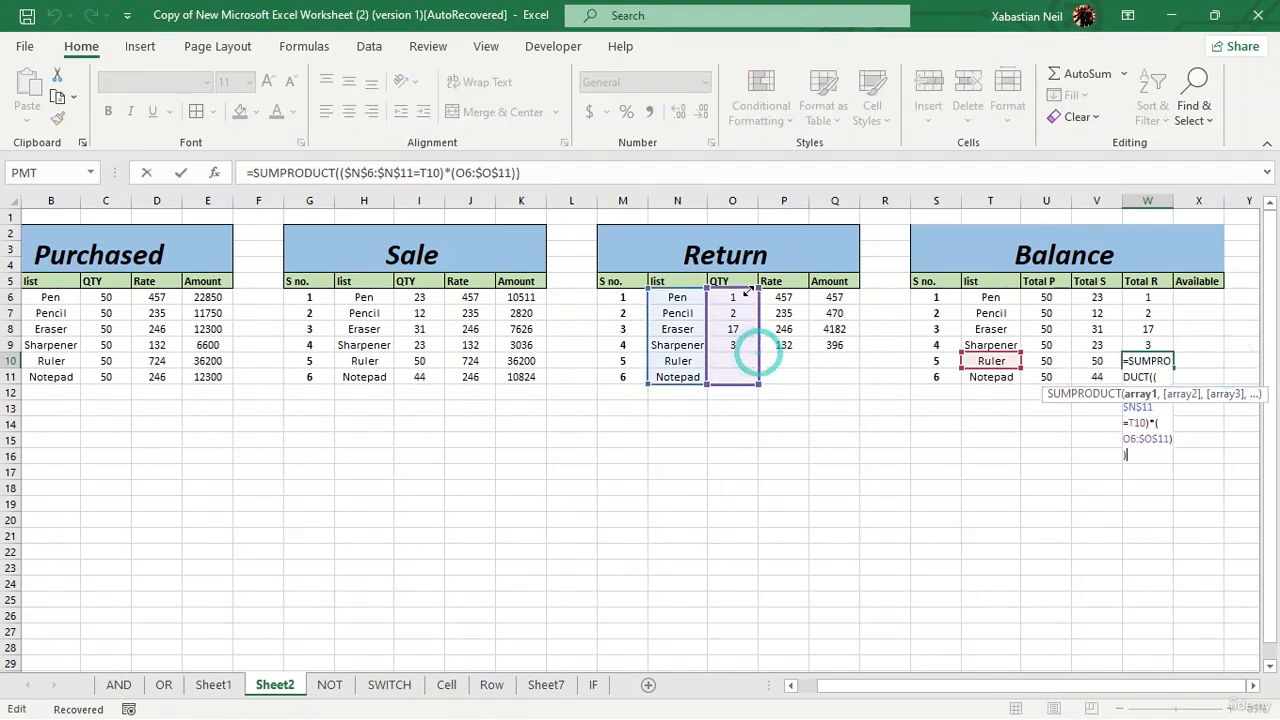
key(Return)
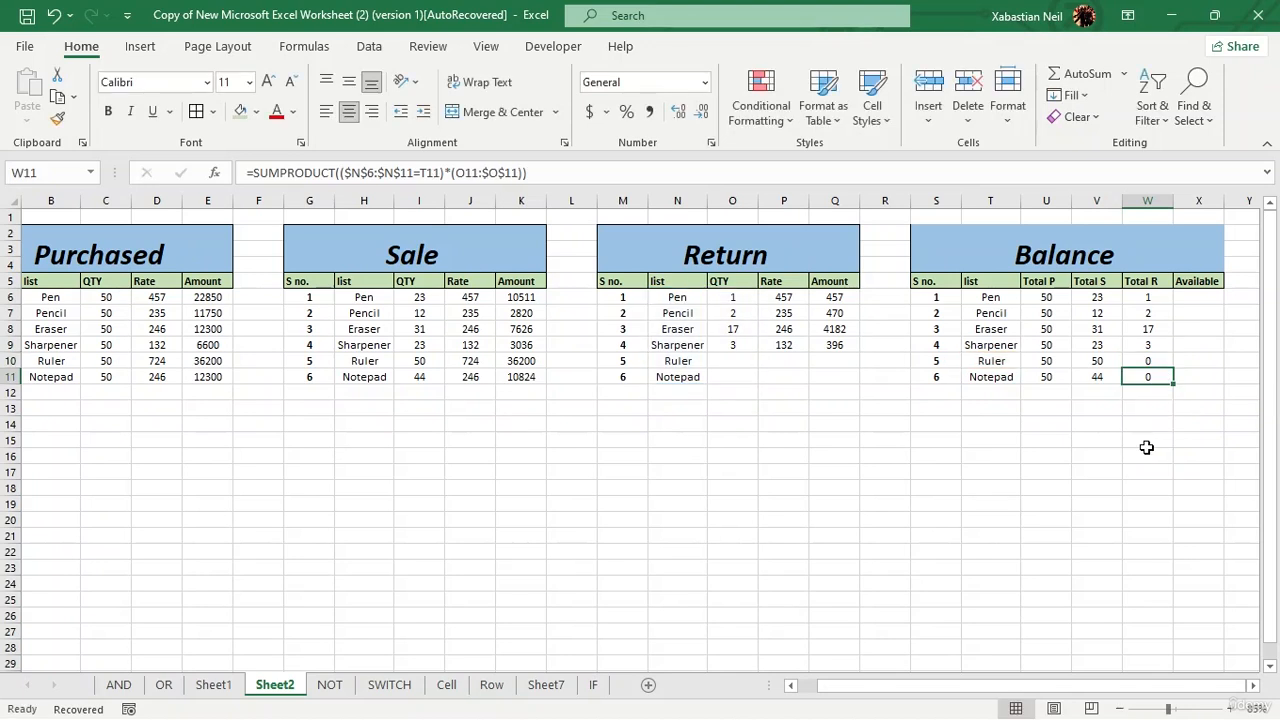
click(1155, 497)
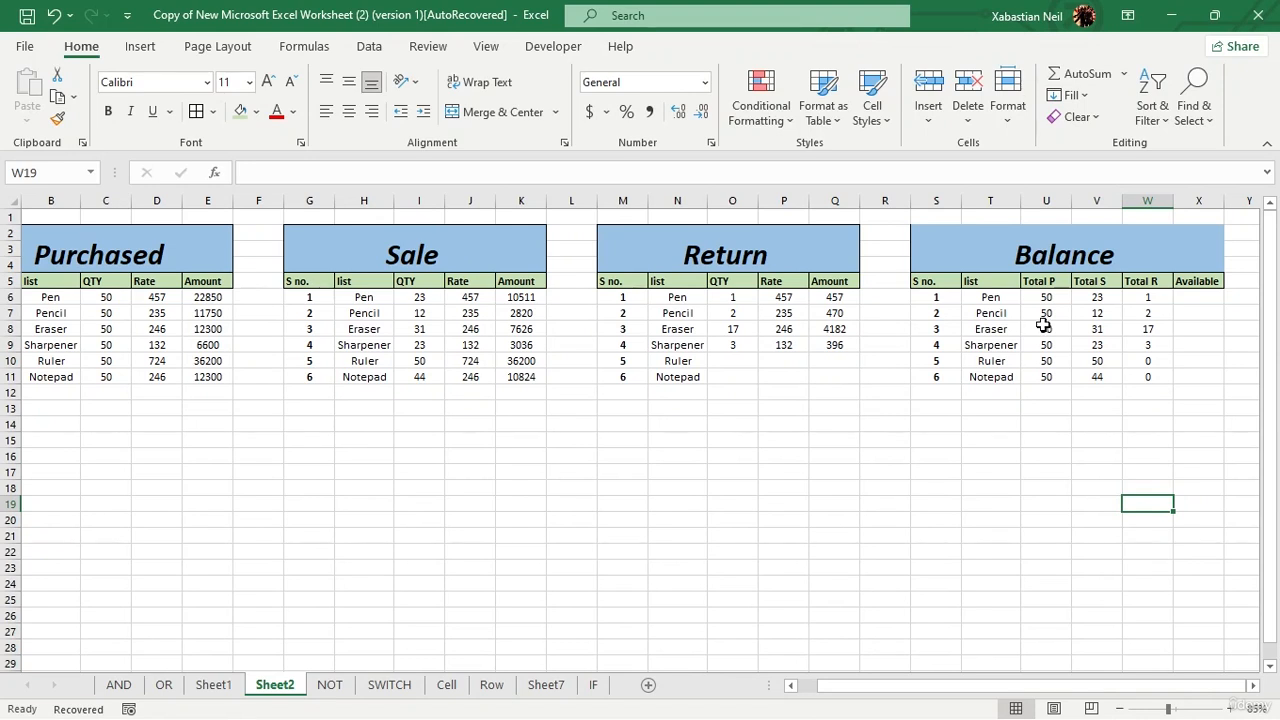
Step: Enter =U6+W6-V6 in X6 to calculate Pen's available quantity from purchases plus returns minus sales
double_click(1188, 294)
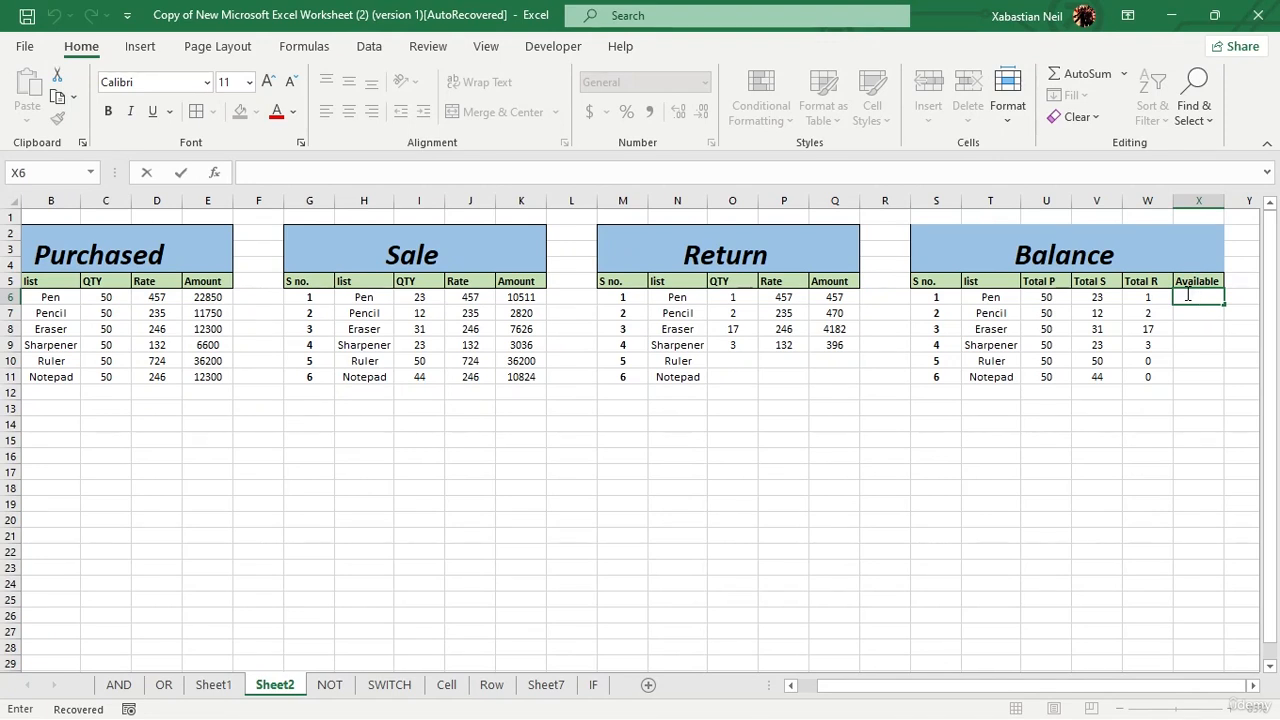
text(=)
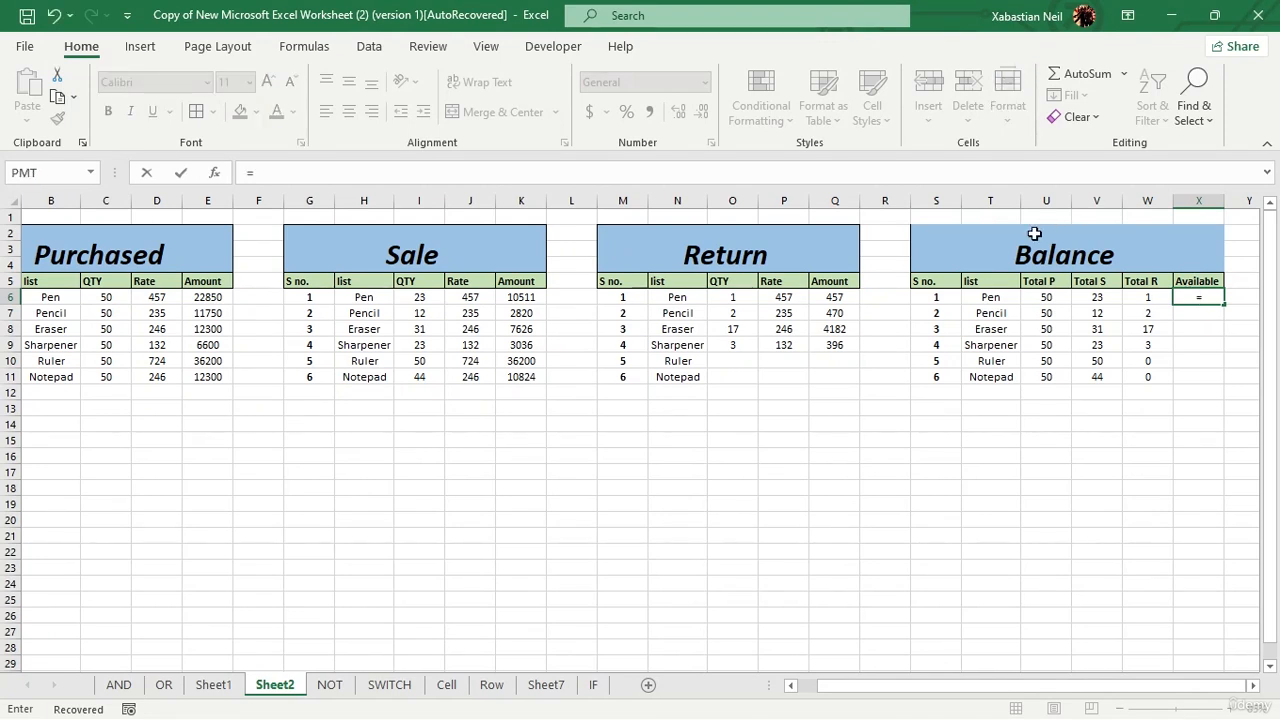
click(1046, 300)
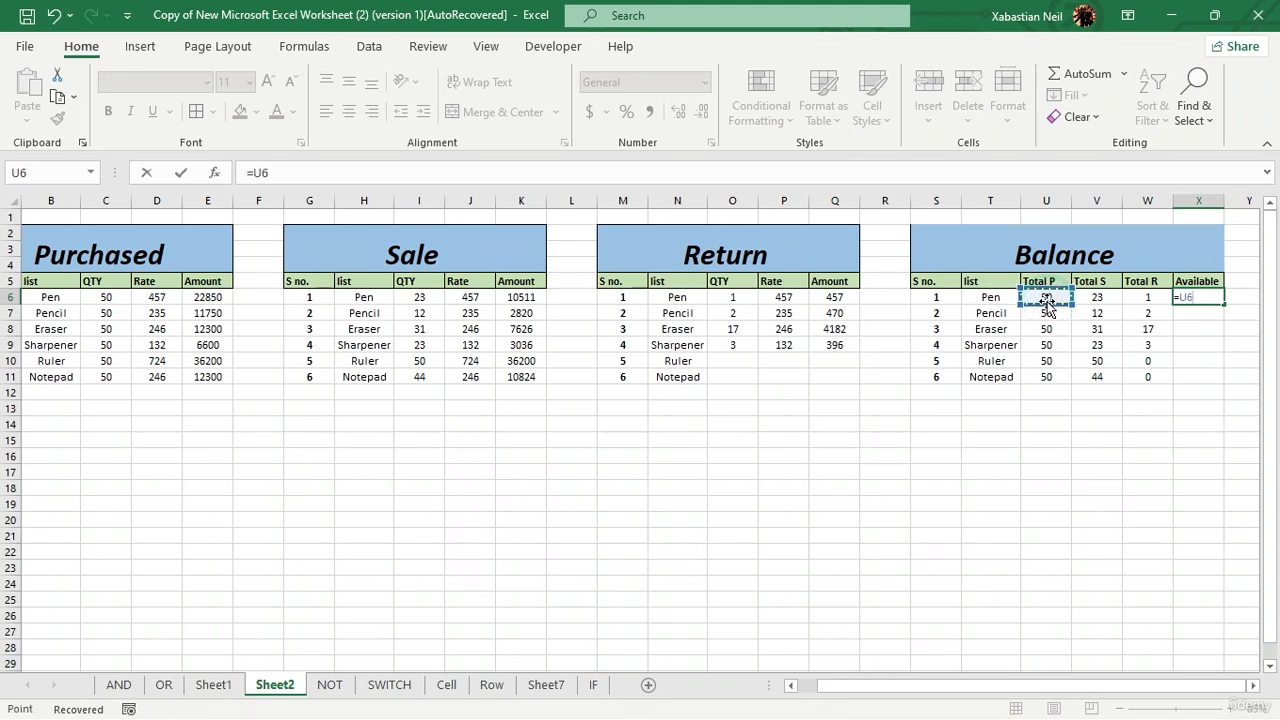
text(+)
click(1140, 300)
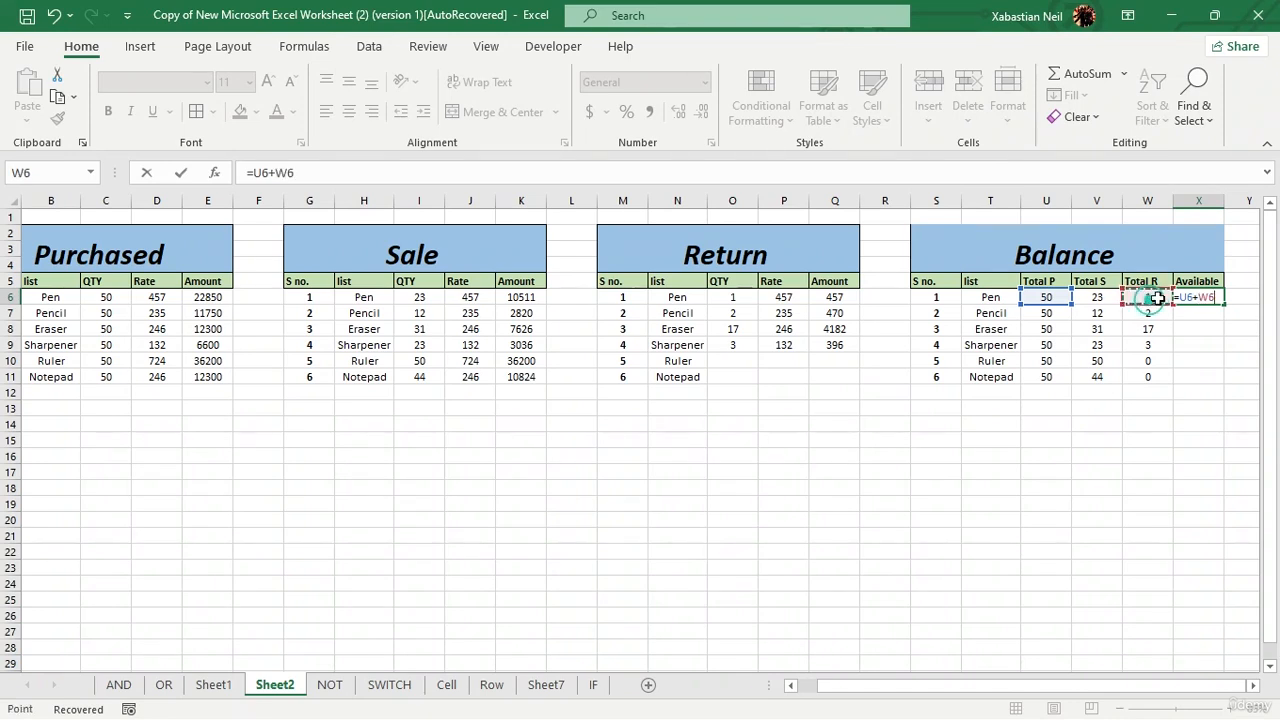
text(-)
click(1104, 296)
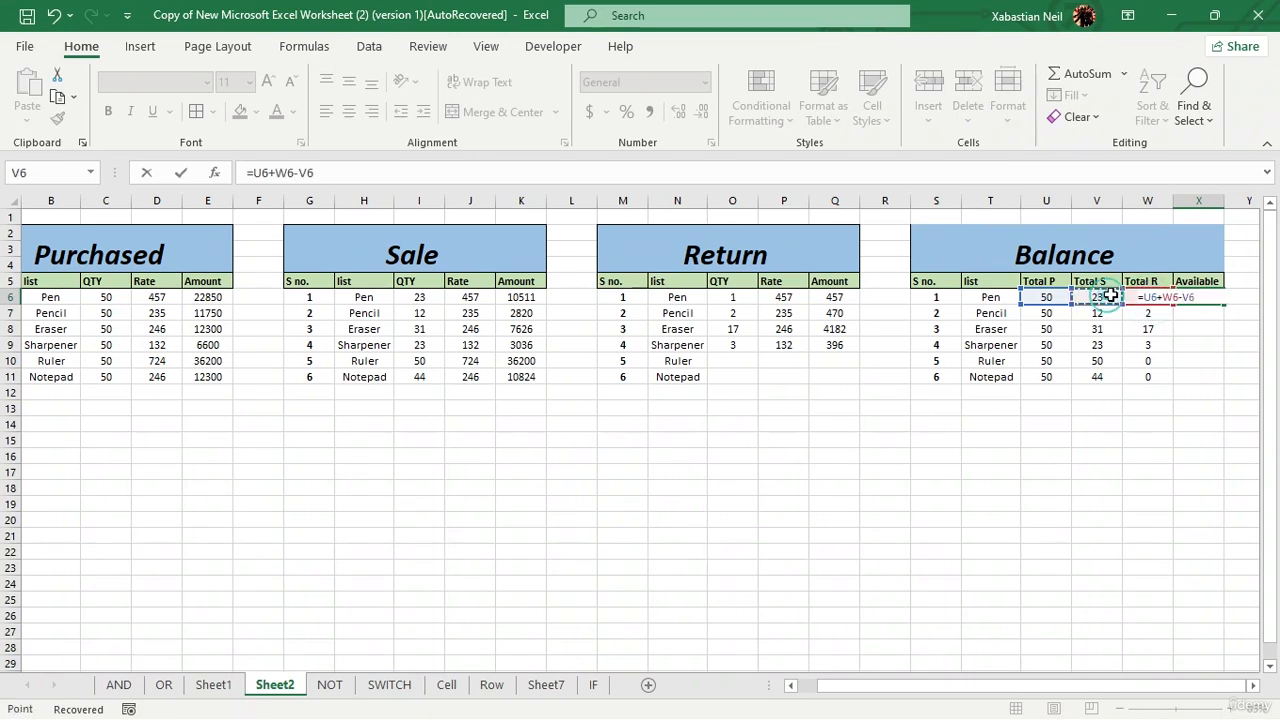
key(Return)
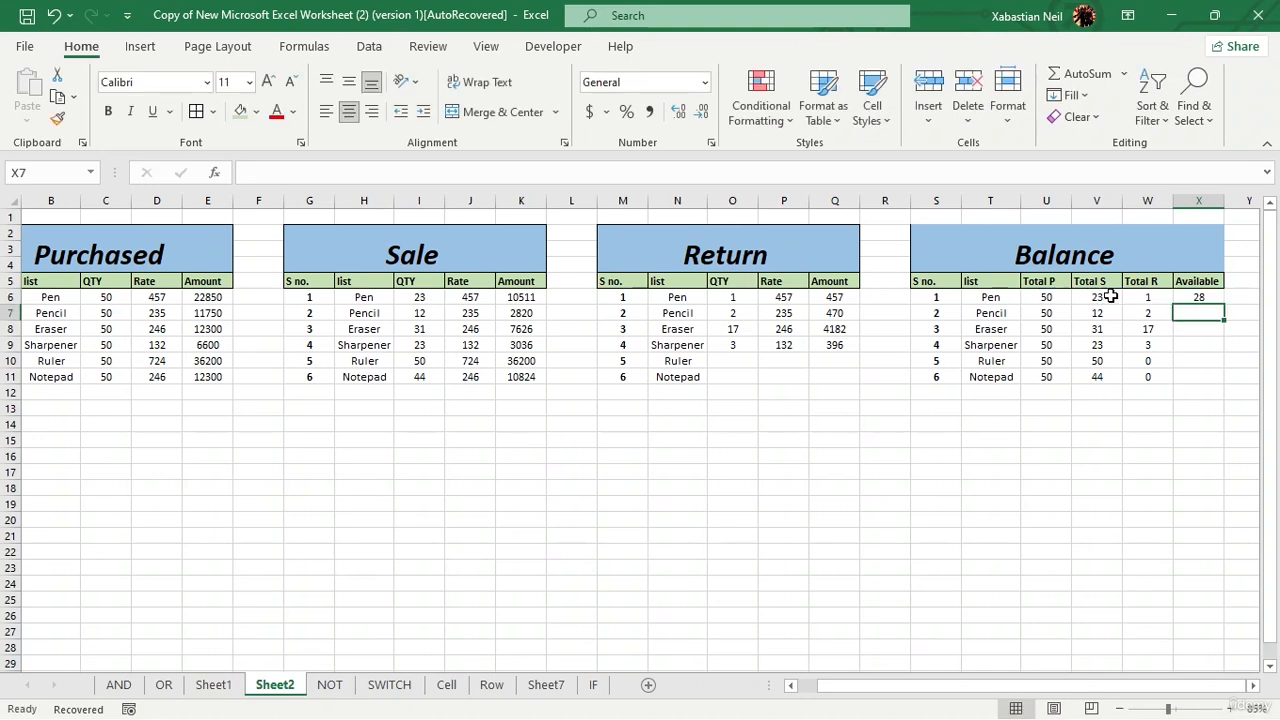
Step: Fill the Available formula from X6 down to the Notepad row (X11)
click(1200, 297)
double_click(1221, 304)
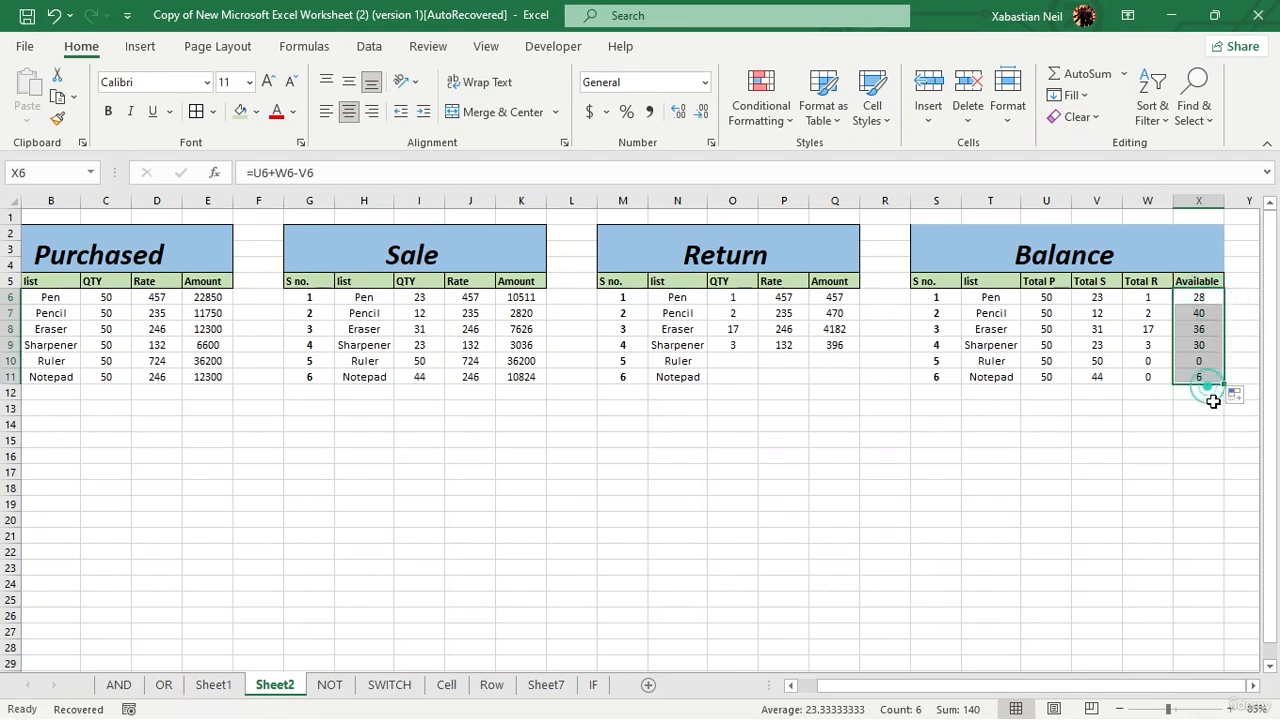
click(1208, 404)
Step: Clear the Available formula from Pencil's cell X7
double_click(1207, 313)
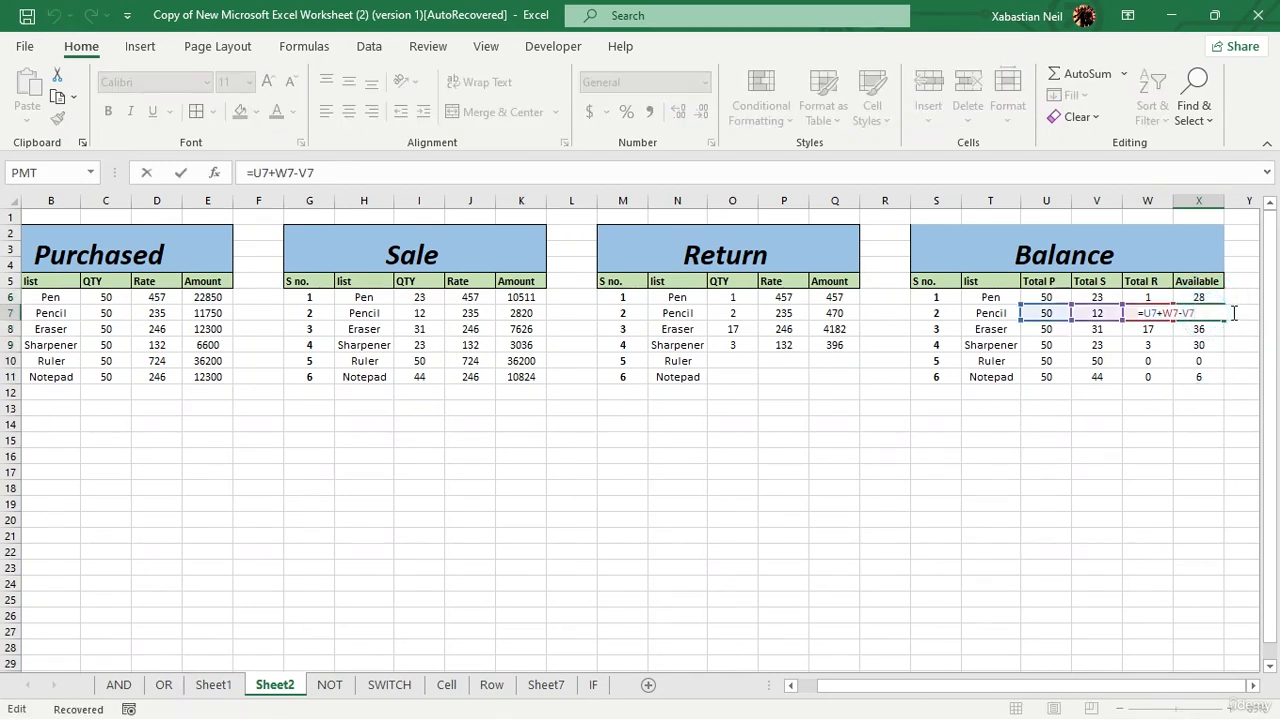
key(BackSpace)
key(BackSpace)
key(BackSpace)
key(BackSpace)
key(BackSpace)
key(BackSpace)
key(BackSpace)
key(BackSpace)
key(BackSpace)
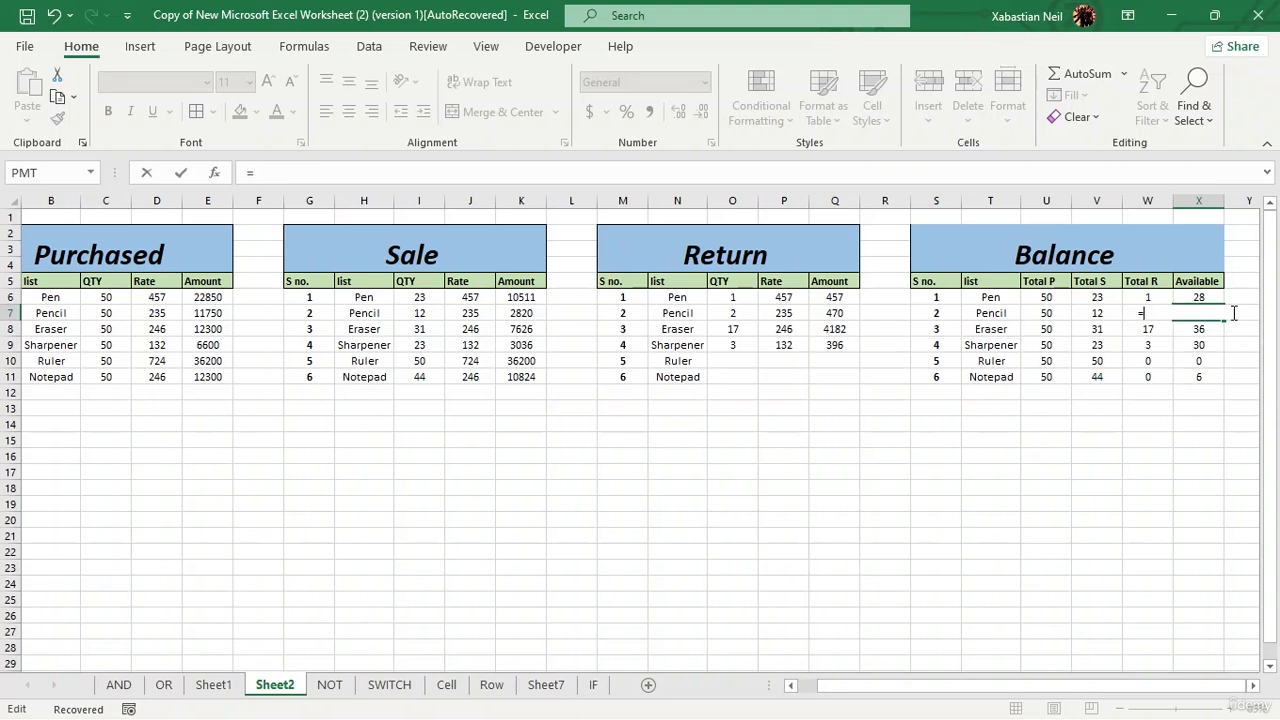
key(Return)
click(1060, 585)
Step: Enter the formula =U7+W7-V7 in X7 for Pencil's available quantity
click(1198, 313)
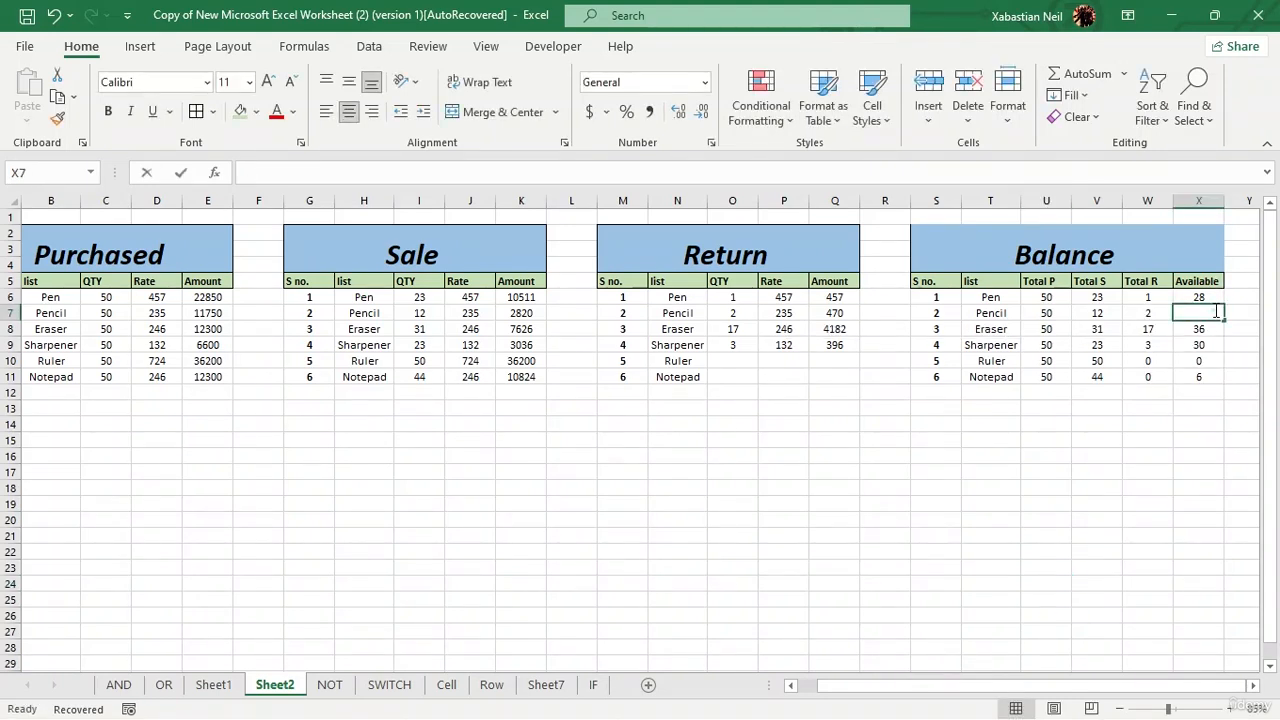
text(=)
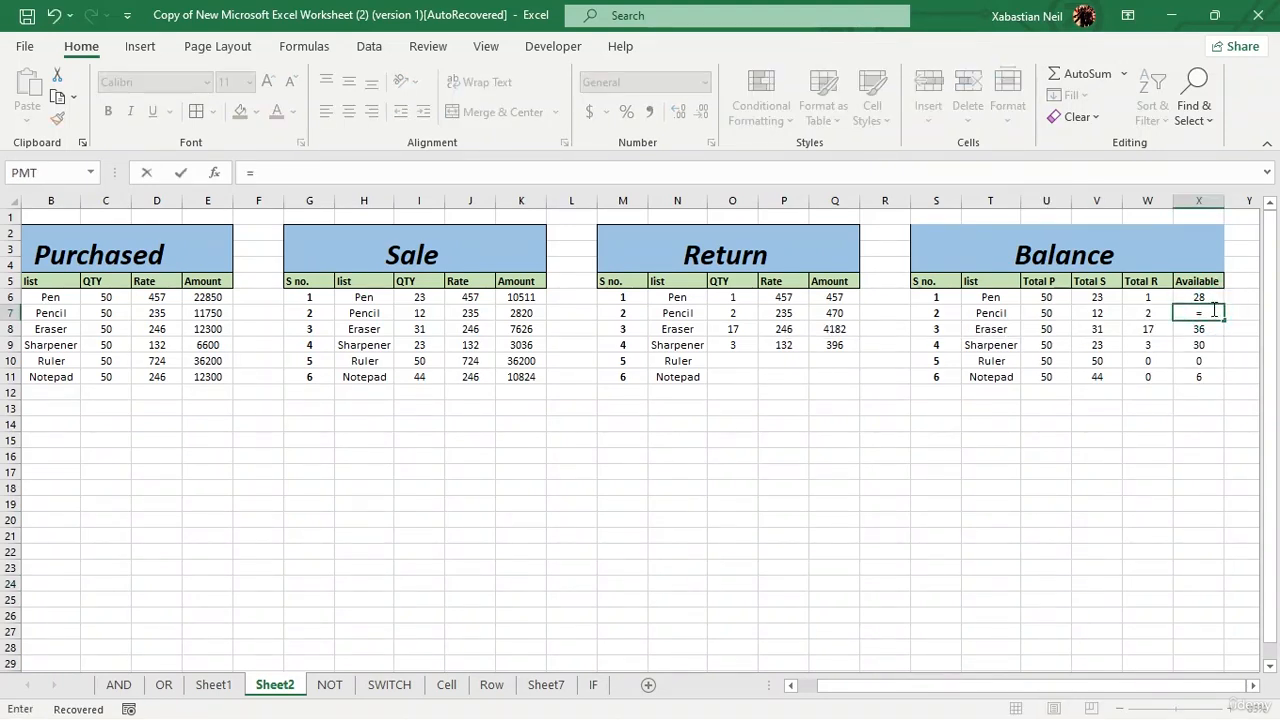
click(1046, 312)
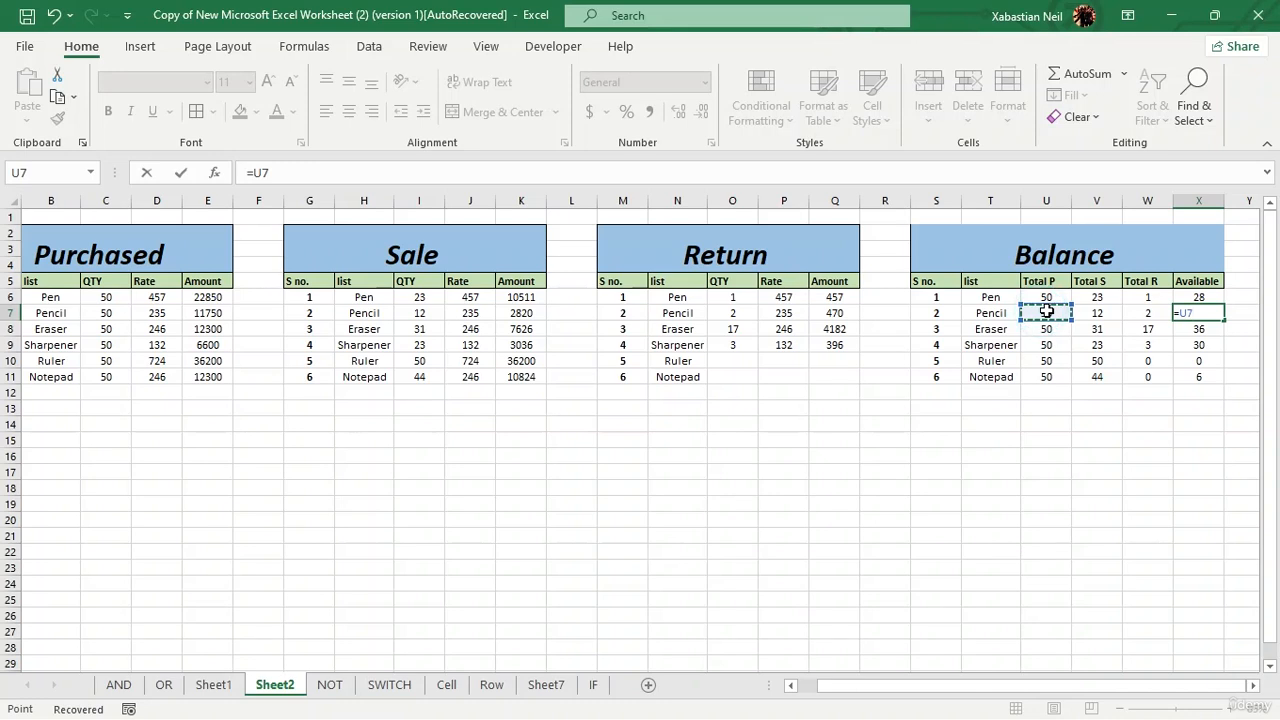
text(+)
click(1141, 313)
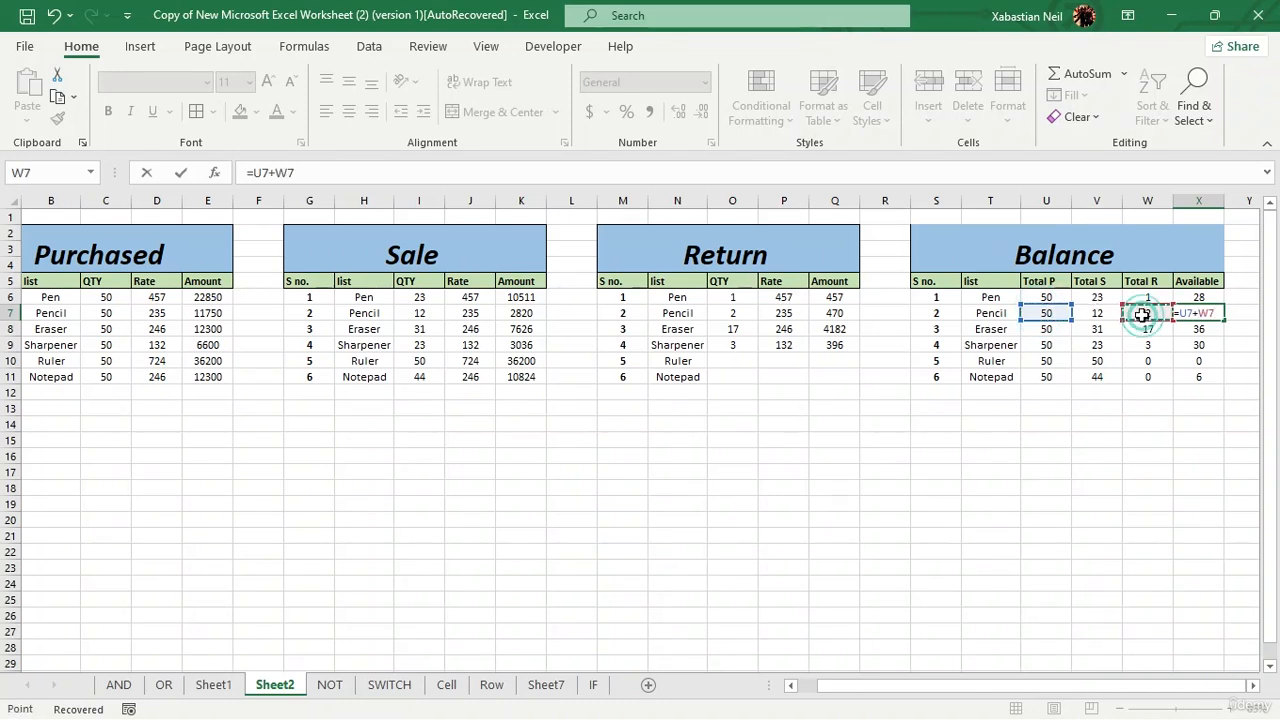
text(-)
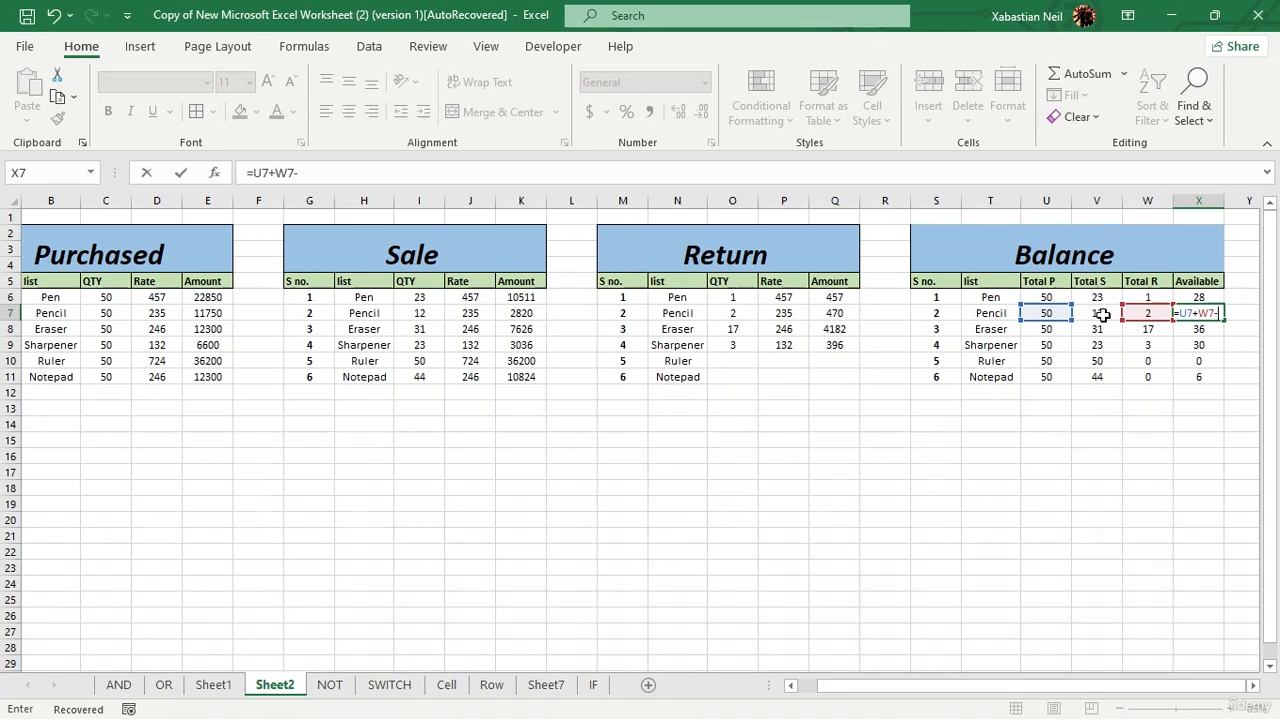
click(1100, 315)
key(Return)
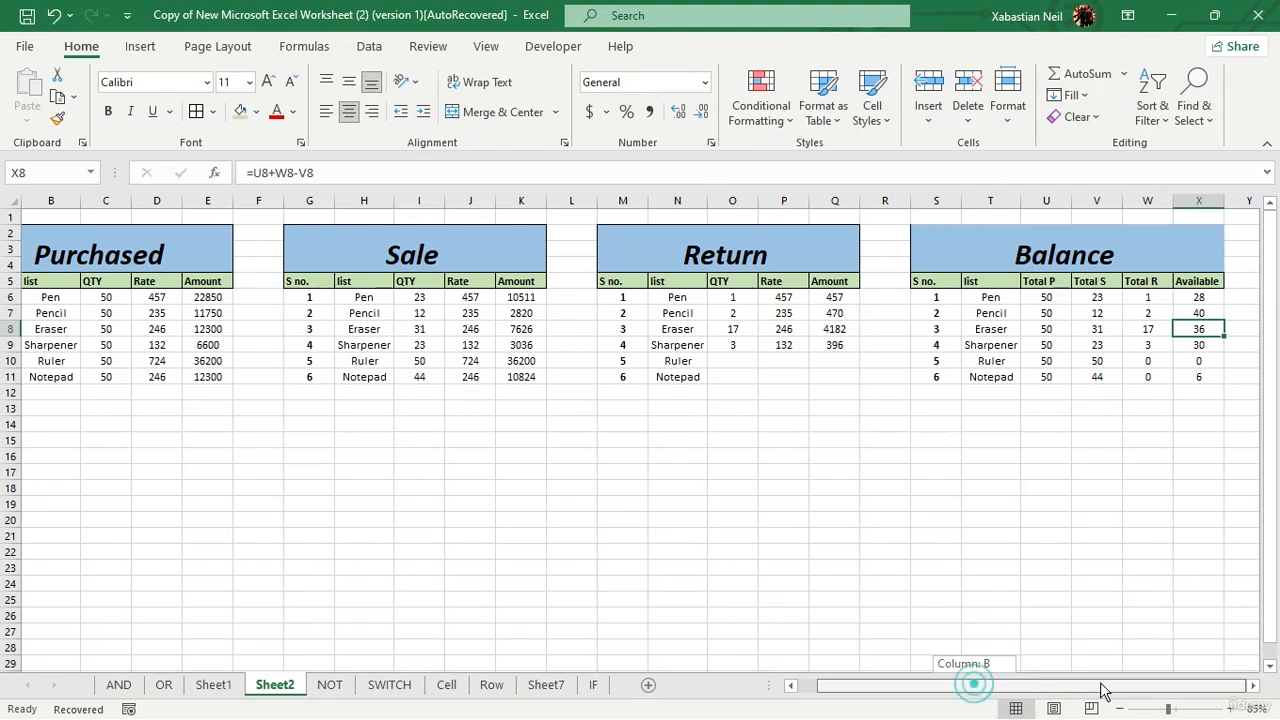
Step: Add a Total Sale column header in Y5, beside Available in the Balance table
scroll(1225, 438, down, 1)
scroll(1225, 439, up, 1)
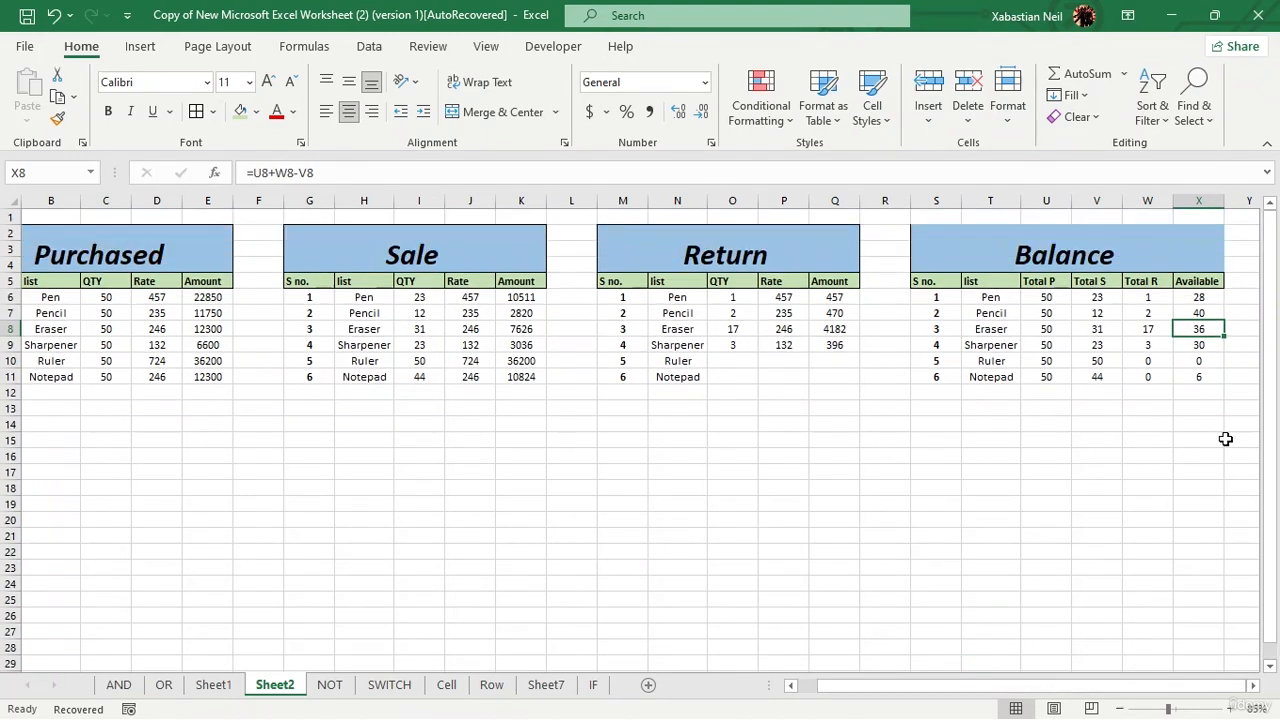
double_click(1241, 280)
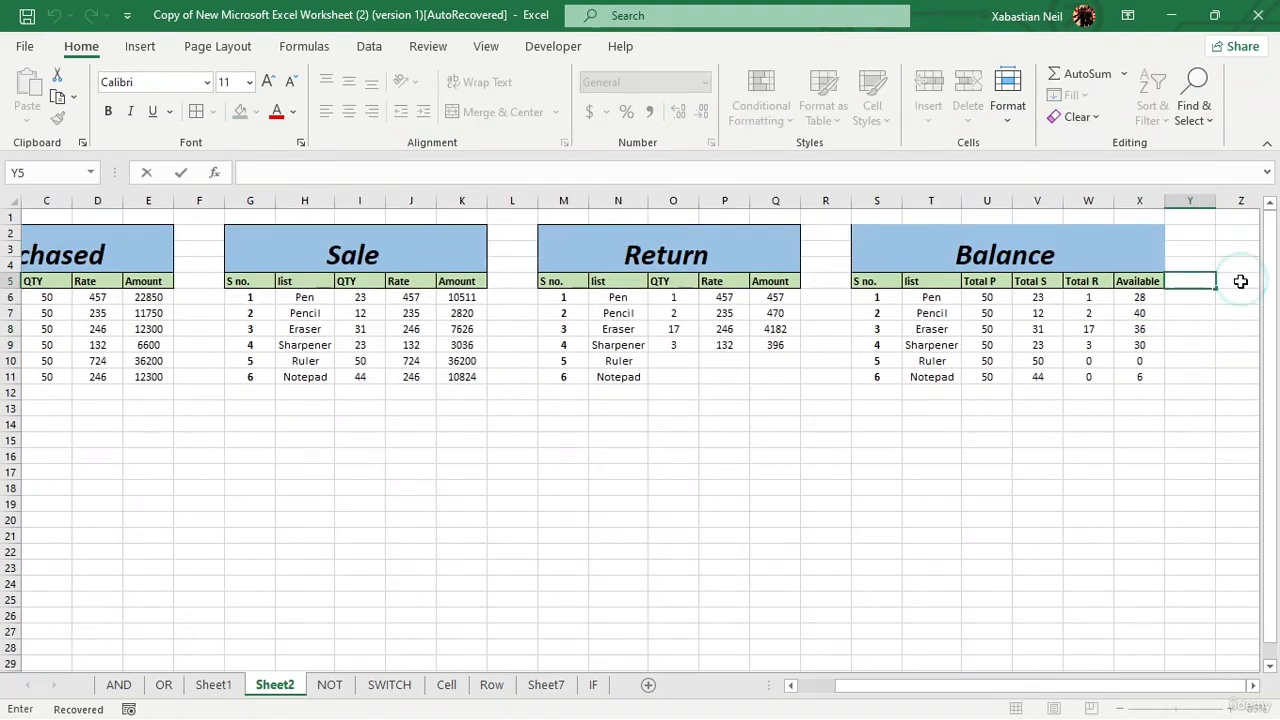
text(T)
key(BackSpace)
text(otal Su)
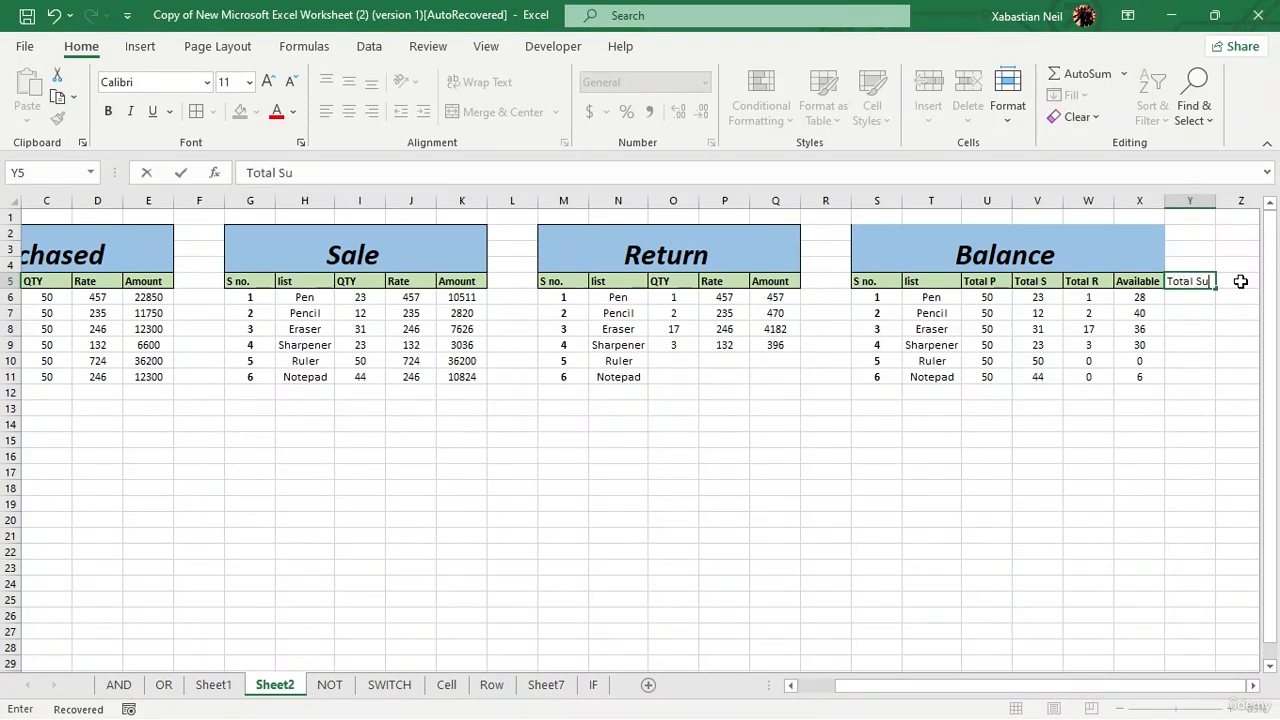
text(m)
key(BackSpace)
key(BackSpace)
Step: Widen column Y slightly to fit the Total Sale header
click(1195, 199)
click(1204, 248)
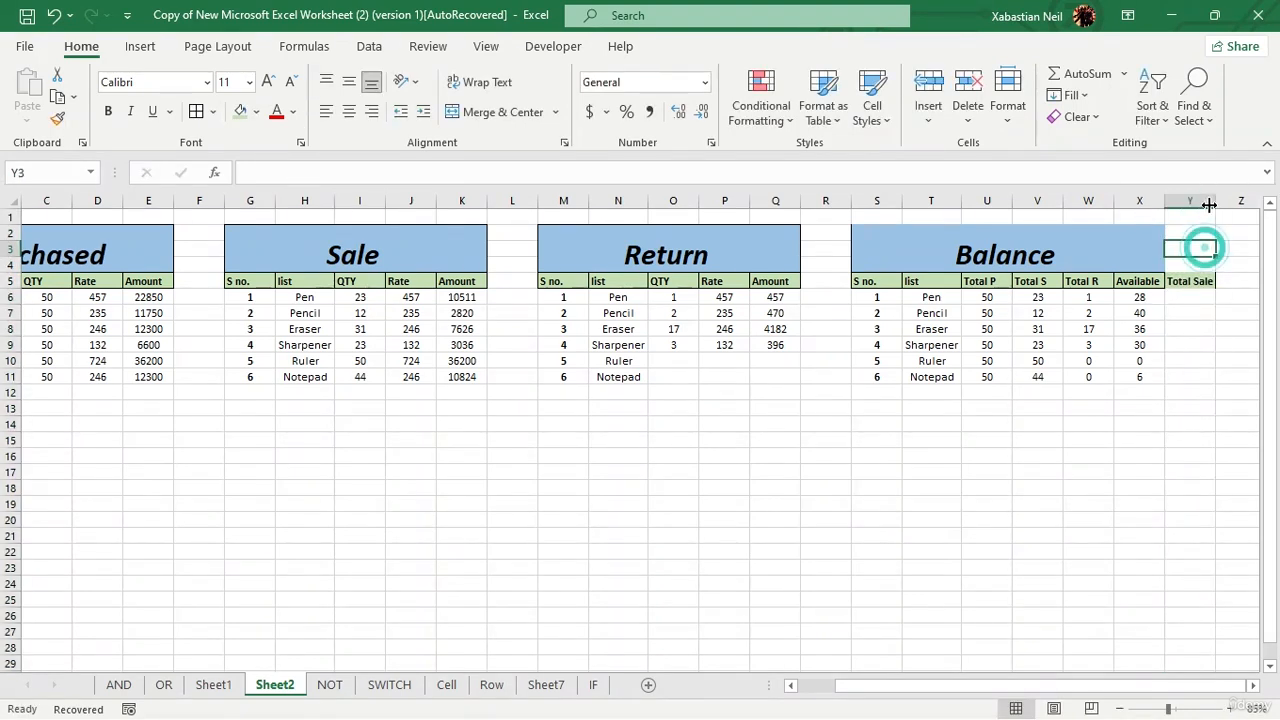
click(1214, 388)
key(ctrl+Up)
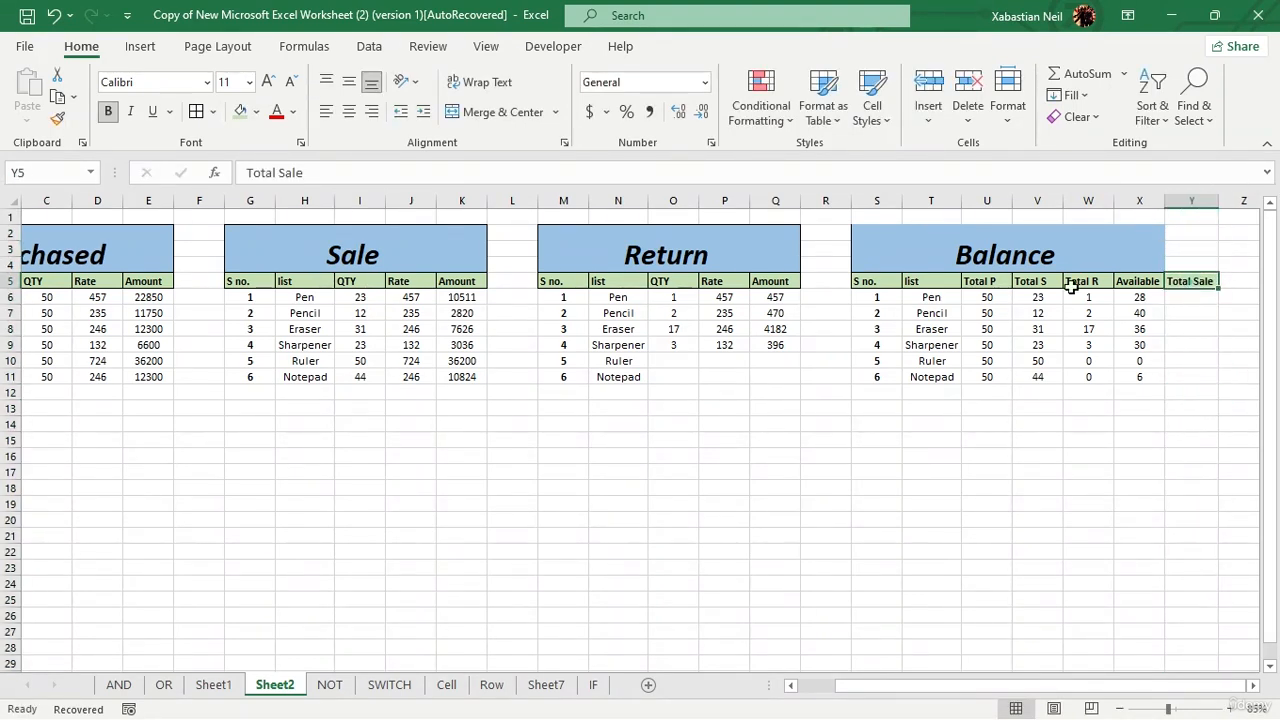
click(1189, 283)
click(1066, 582)
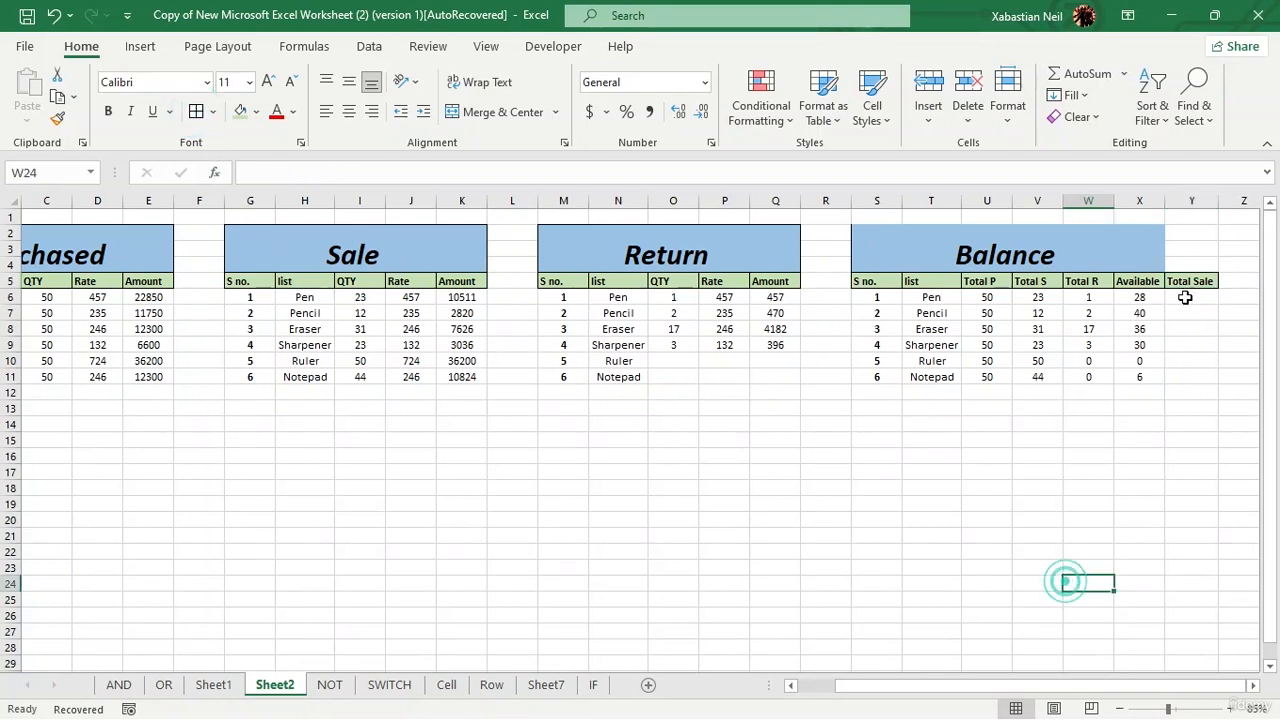
Step: Begin Pen's Total Sale formula in Y6 with =SUMIF($H$6:$H$11,T6,$K$6:$K$11) to sum its Sale amounts
double_click(1190, 297)
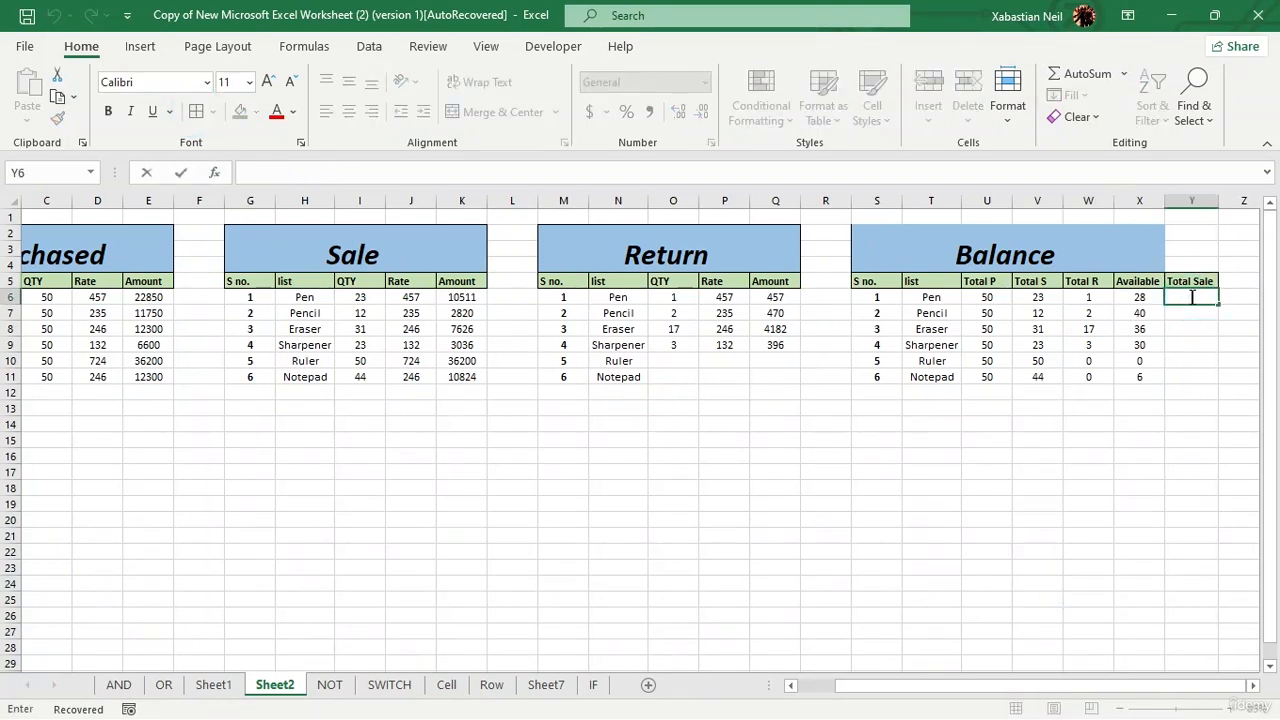
text(=)
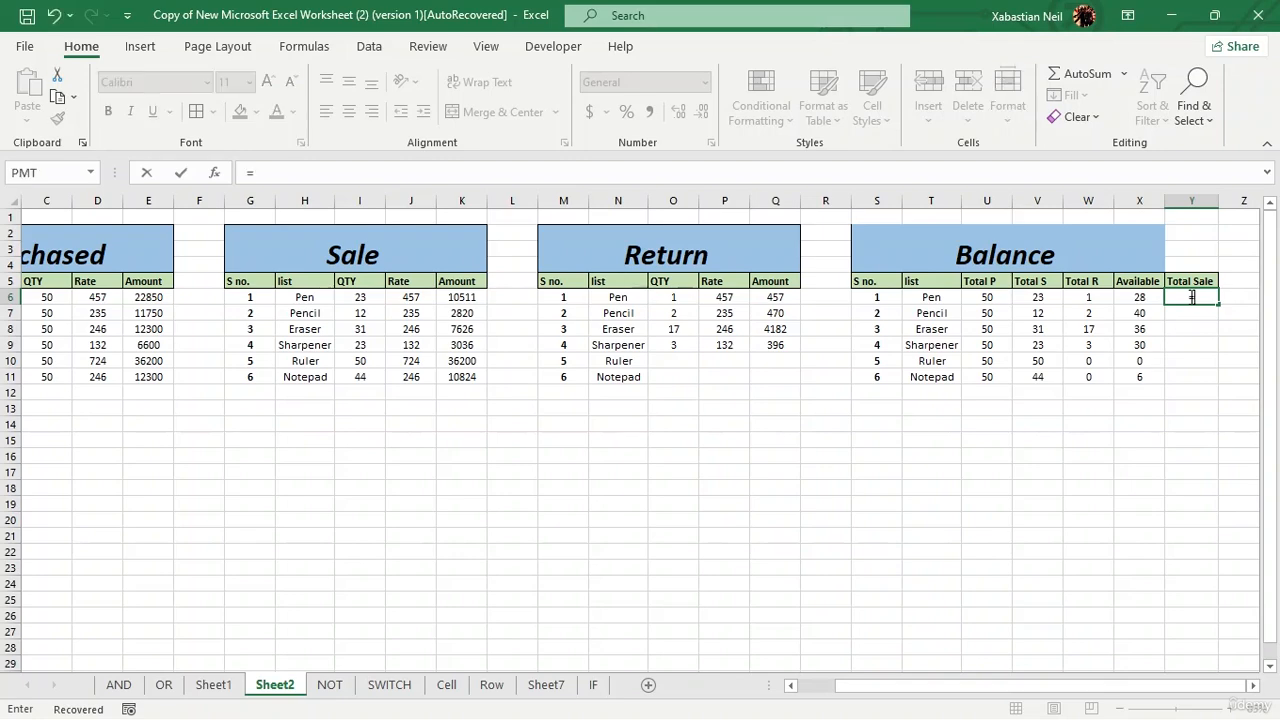
text(sumif)
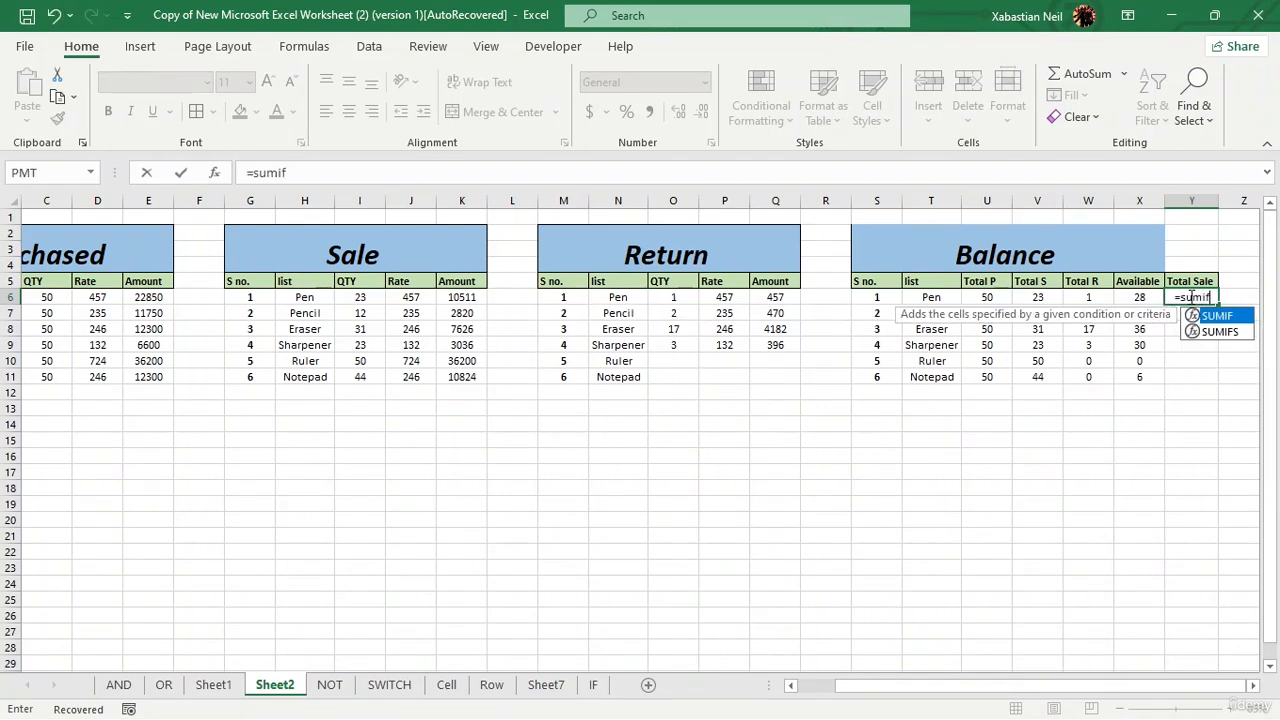
key(Tab)
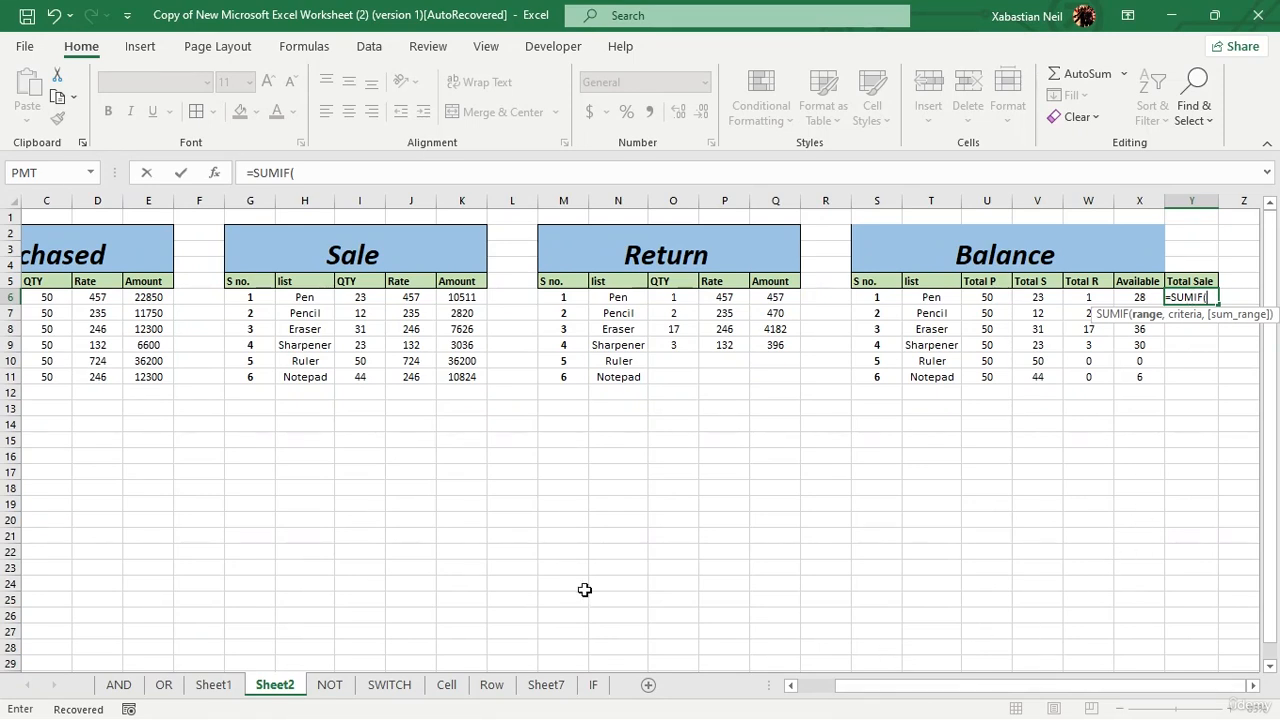
drag(306, 298, 316, 377)
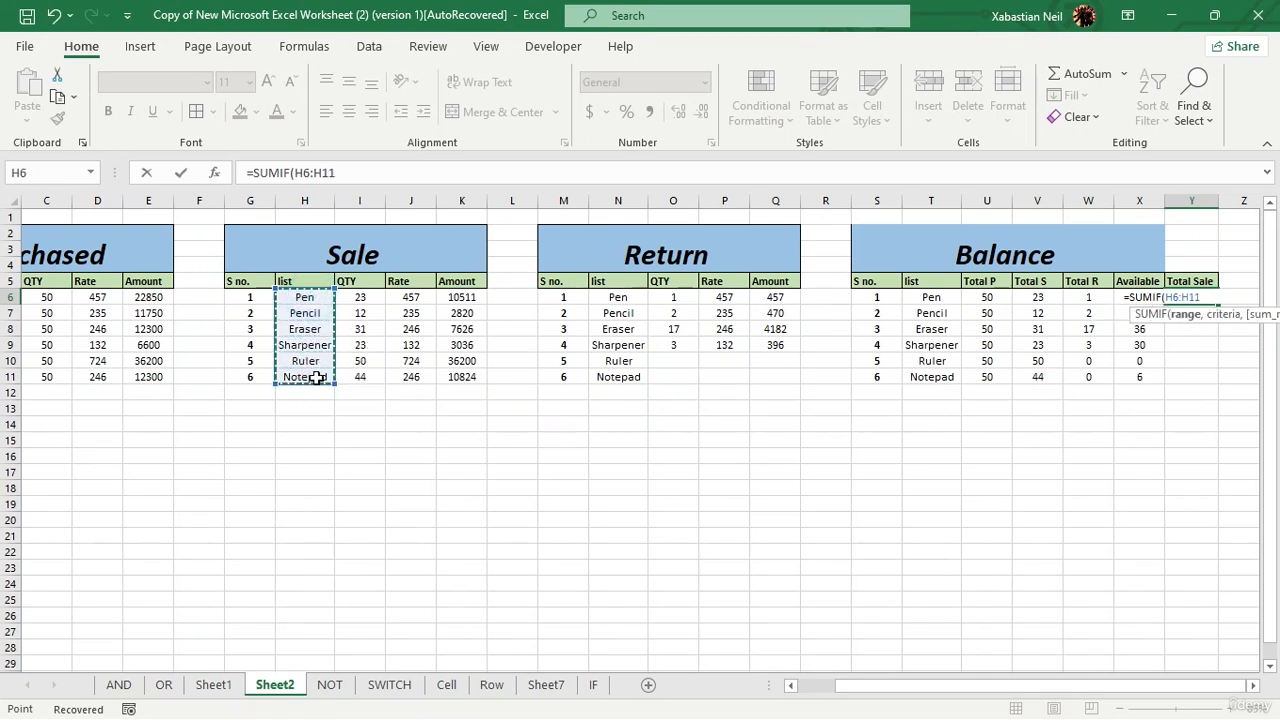
key(F4)
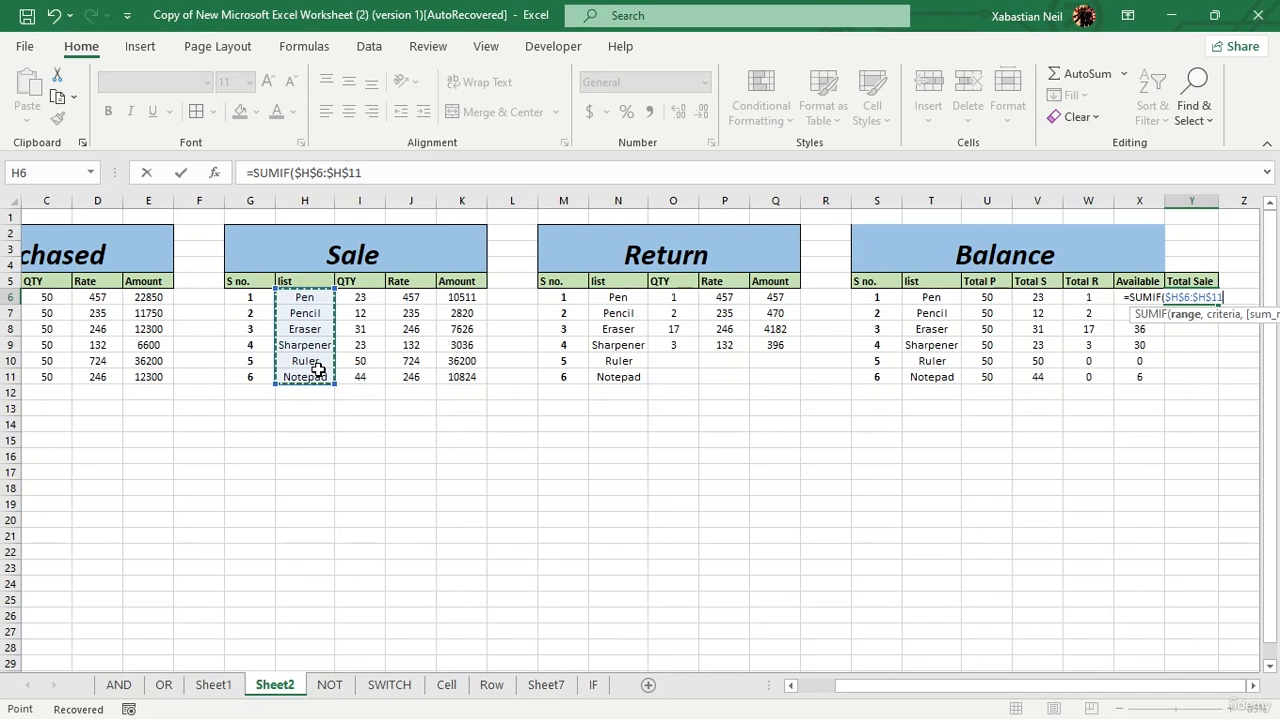
text(,)
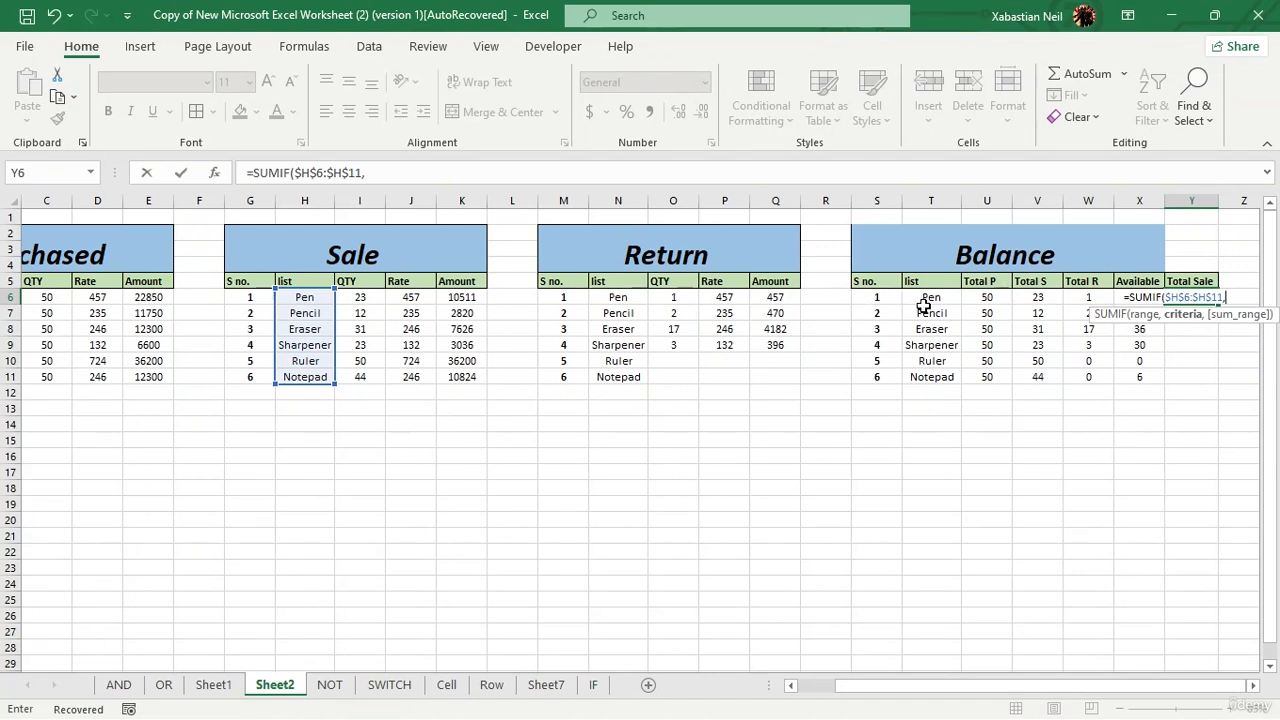
text(T6)
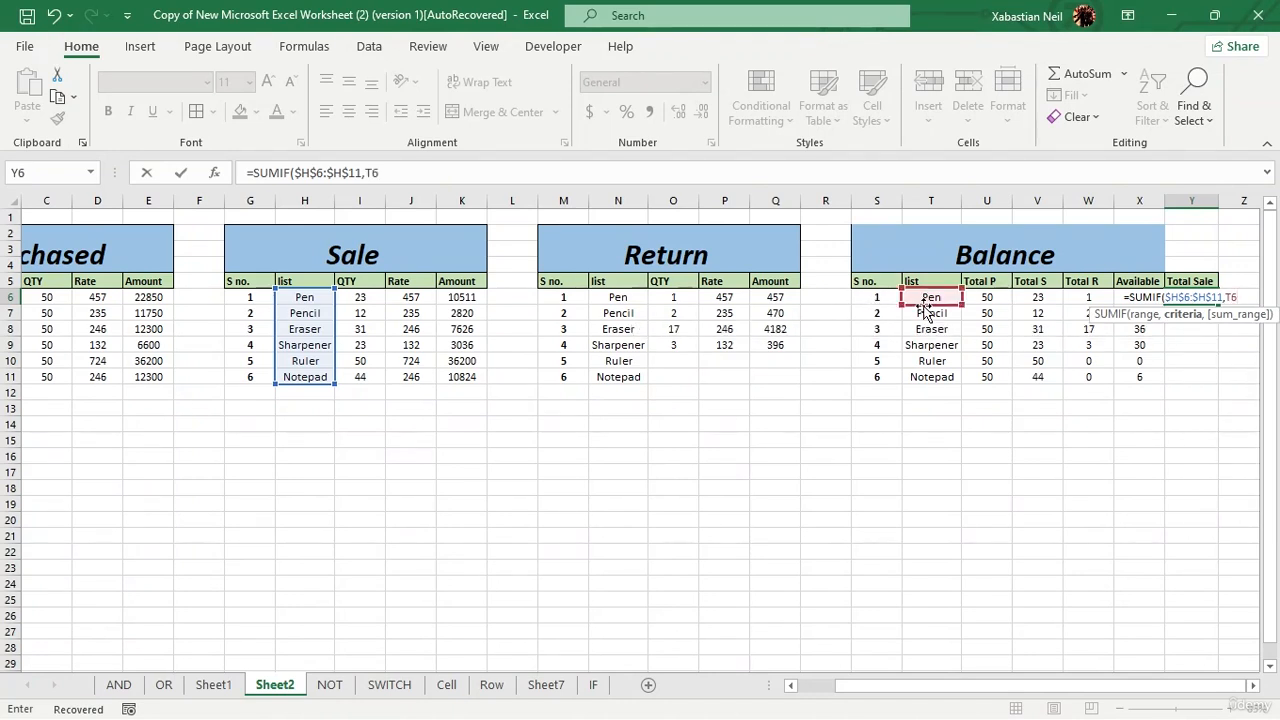
text(,)
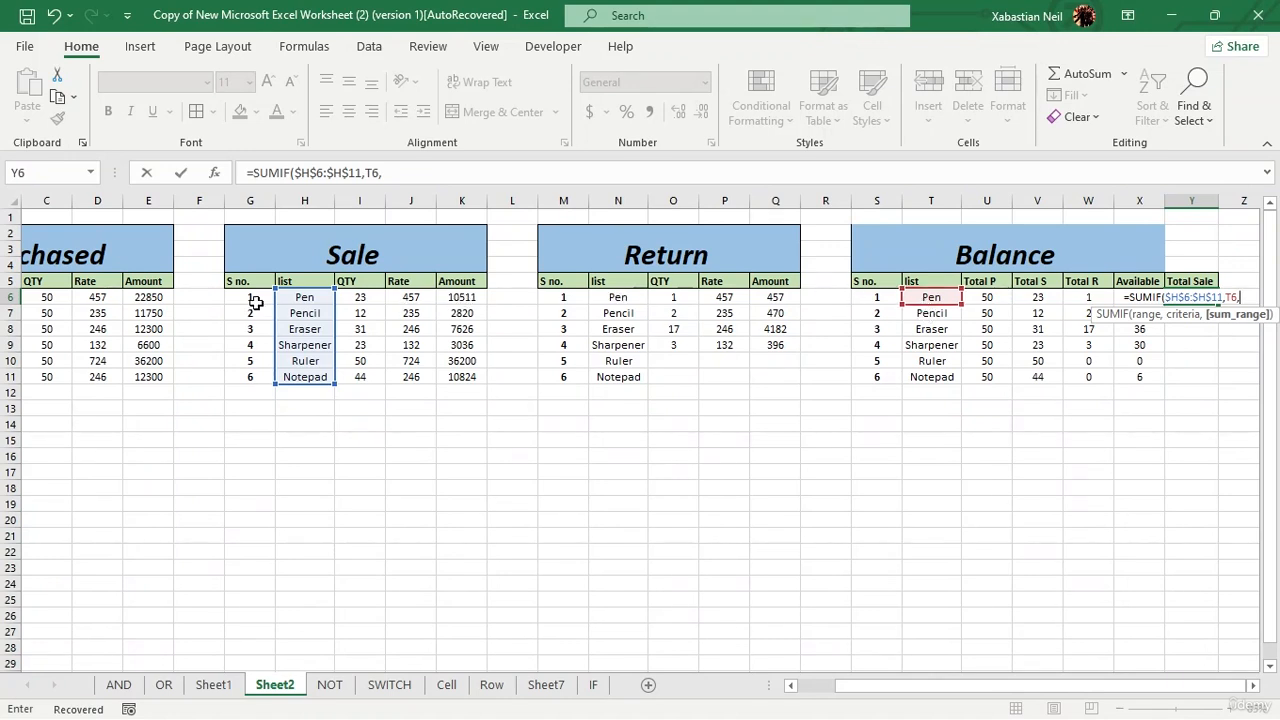
drag(463, 296, 476, 389)
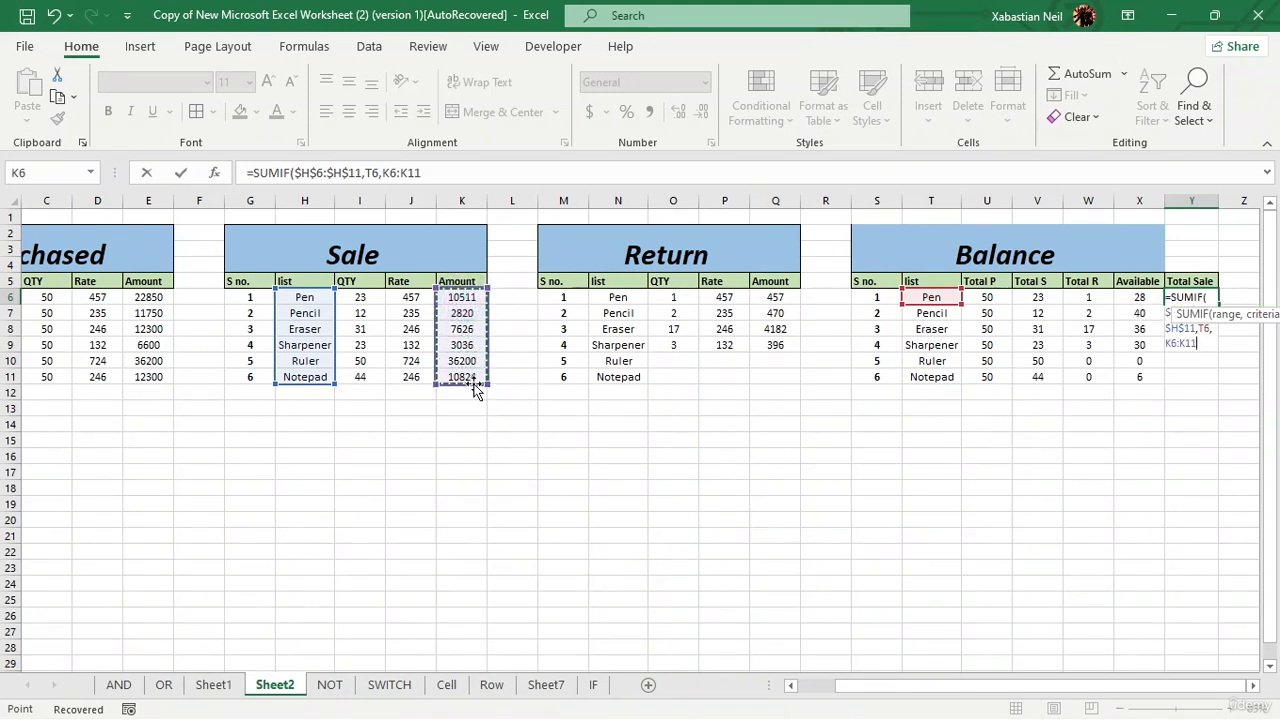
key(F4)
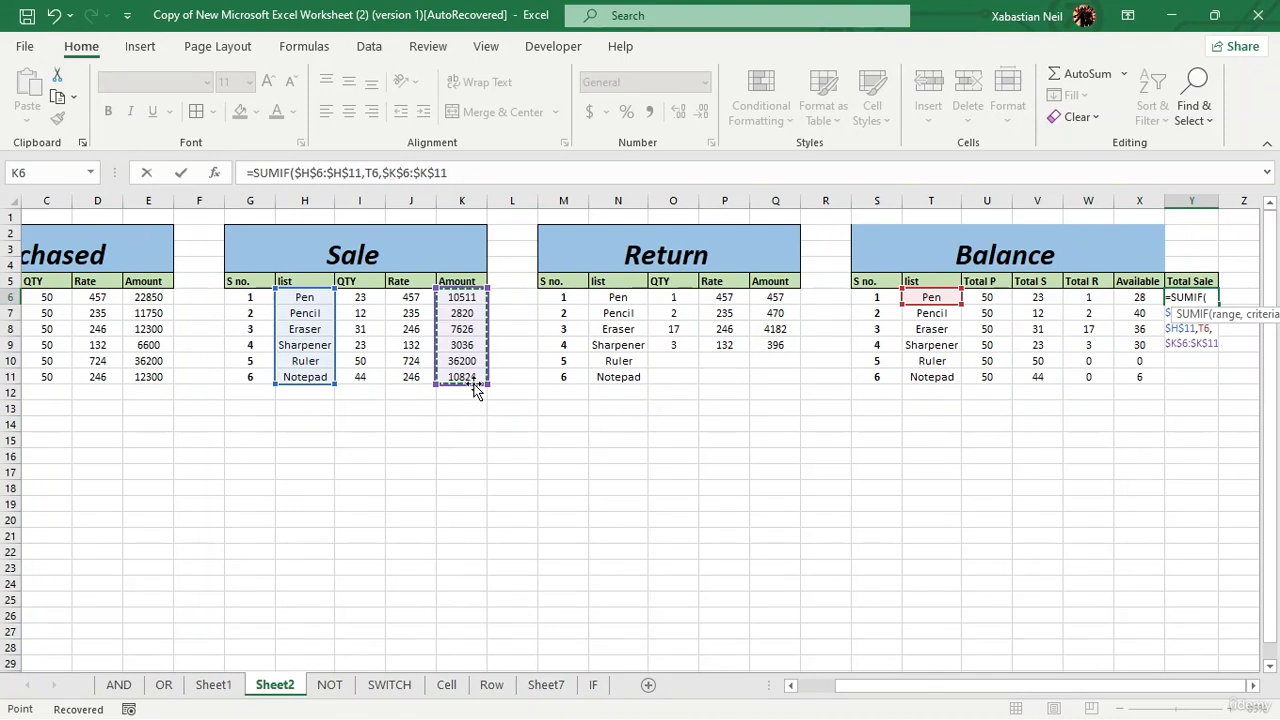
text()-)
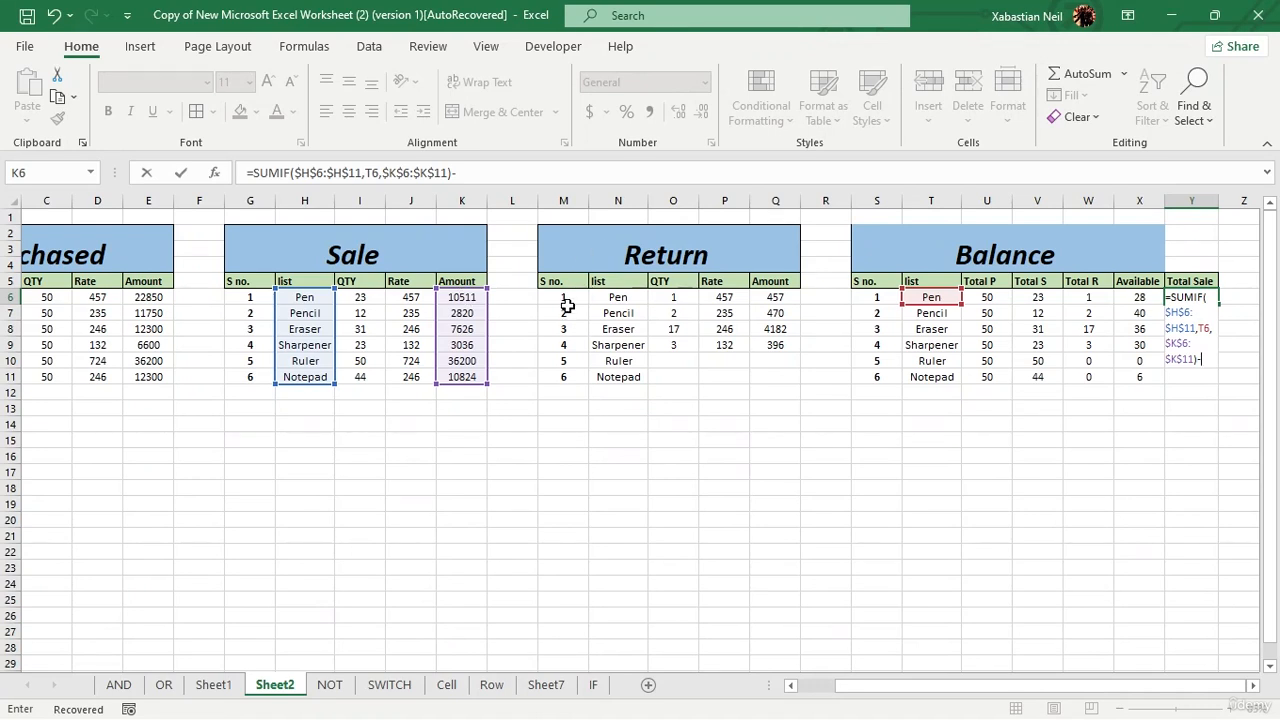
Step: Subtract Pen's Return amounts in Y6 with SUMIF($N$6:$N$11,T6,,$Q$6:$Q$11) and try to enter the formula
text(sumif)
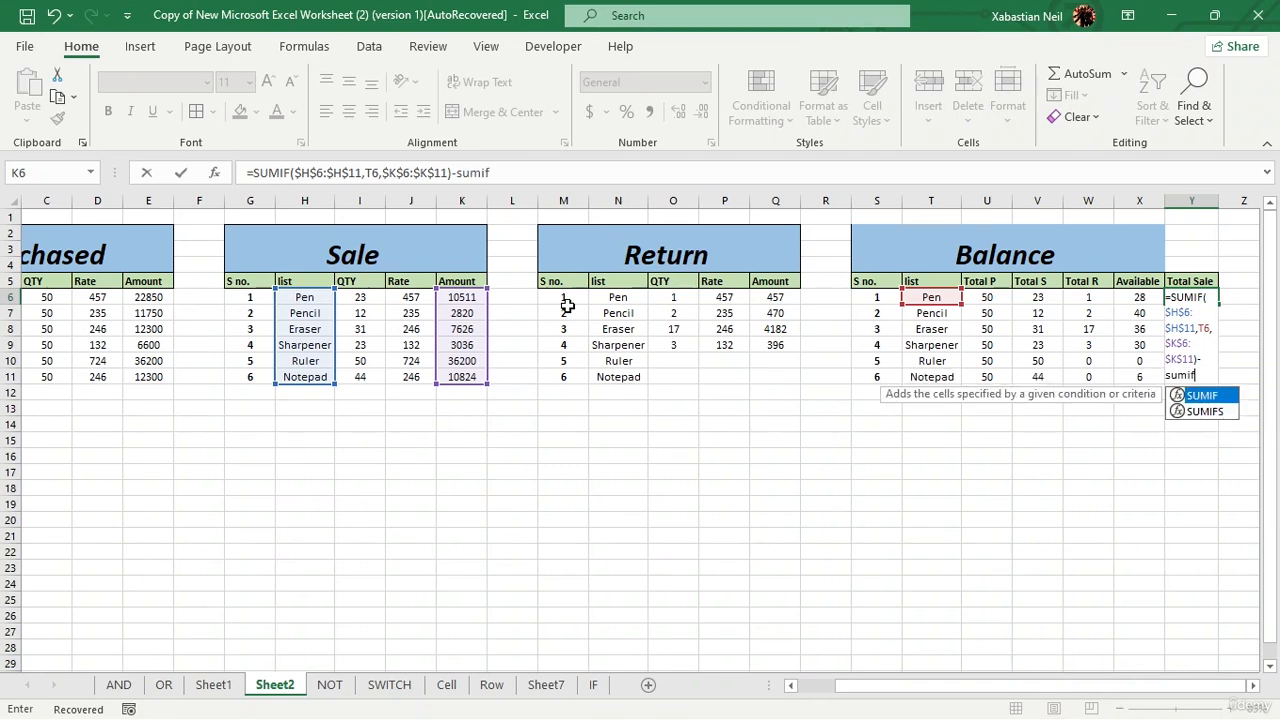
key(Tab)
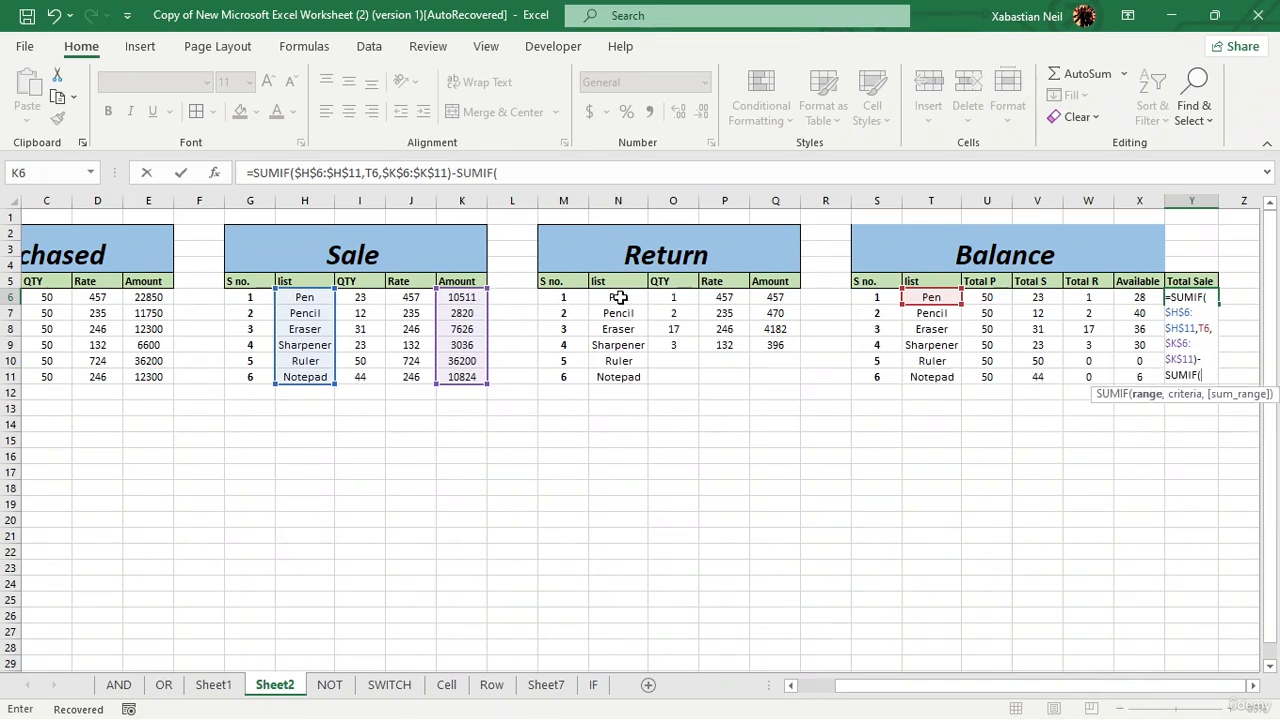
drag(619, 297, 619, 376)
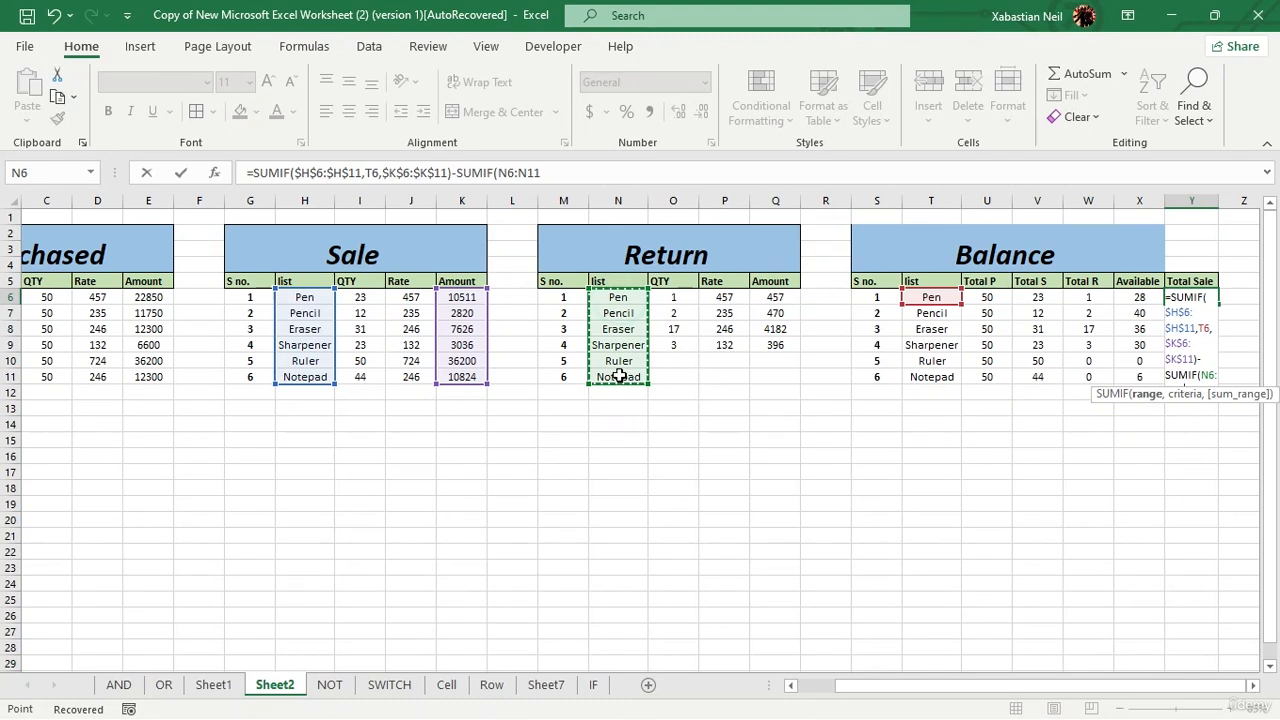
key(F4)
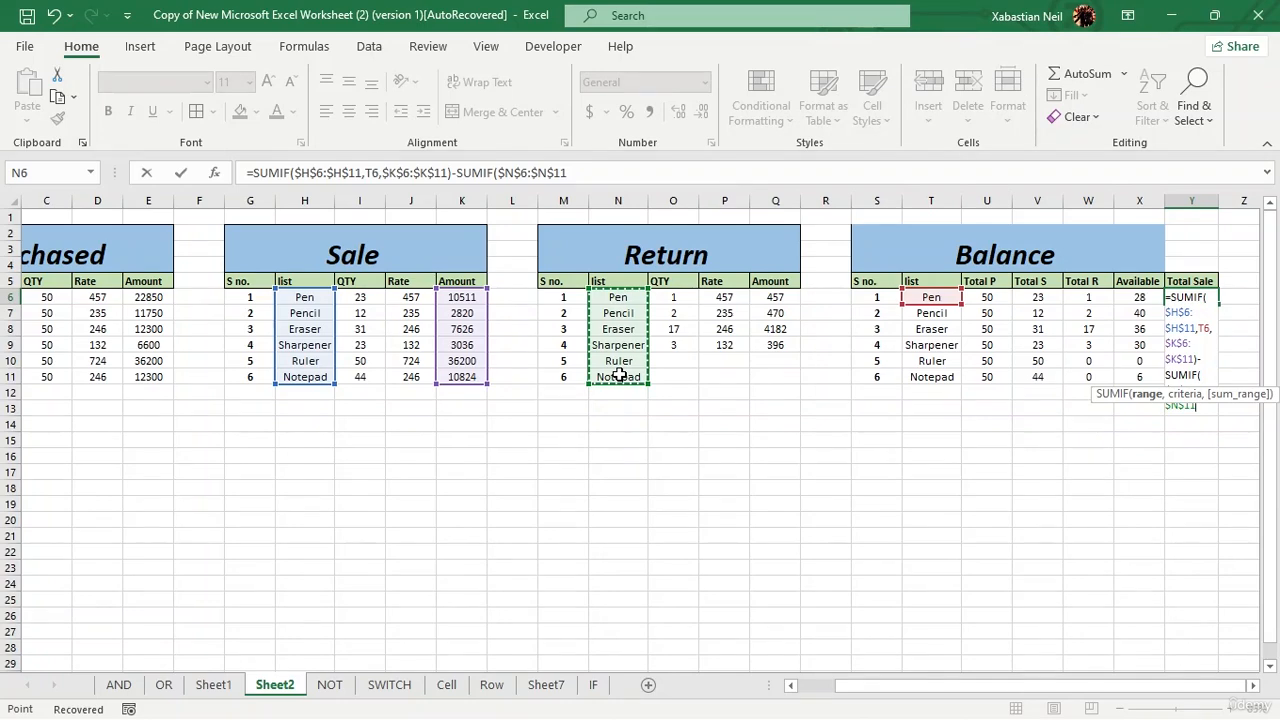
text(,)
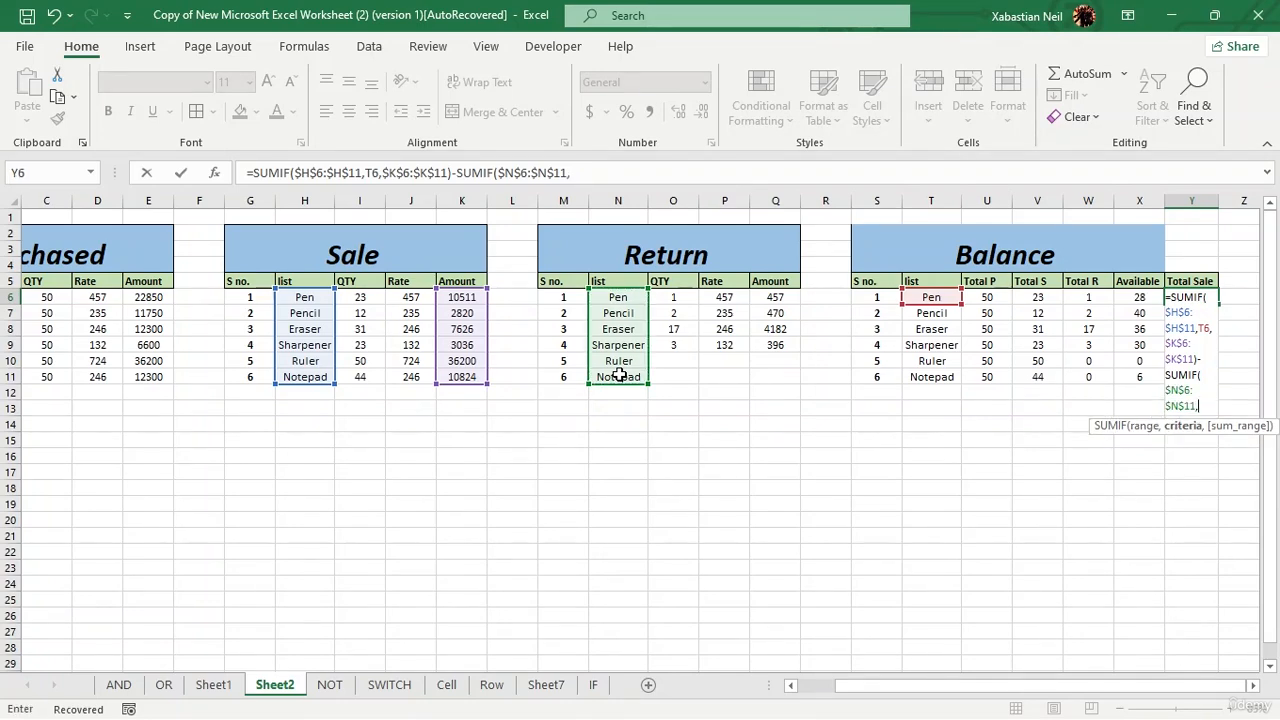
text(T6)
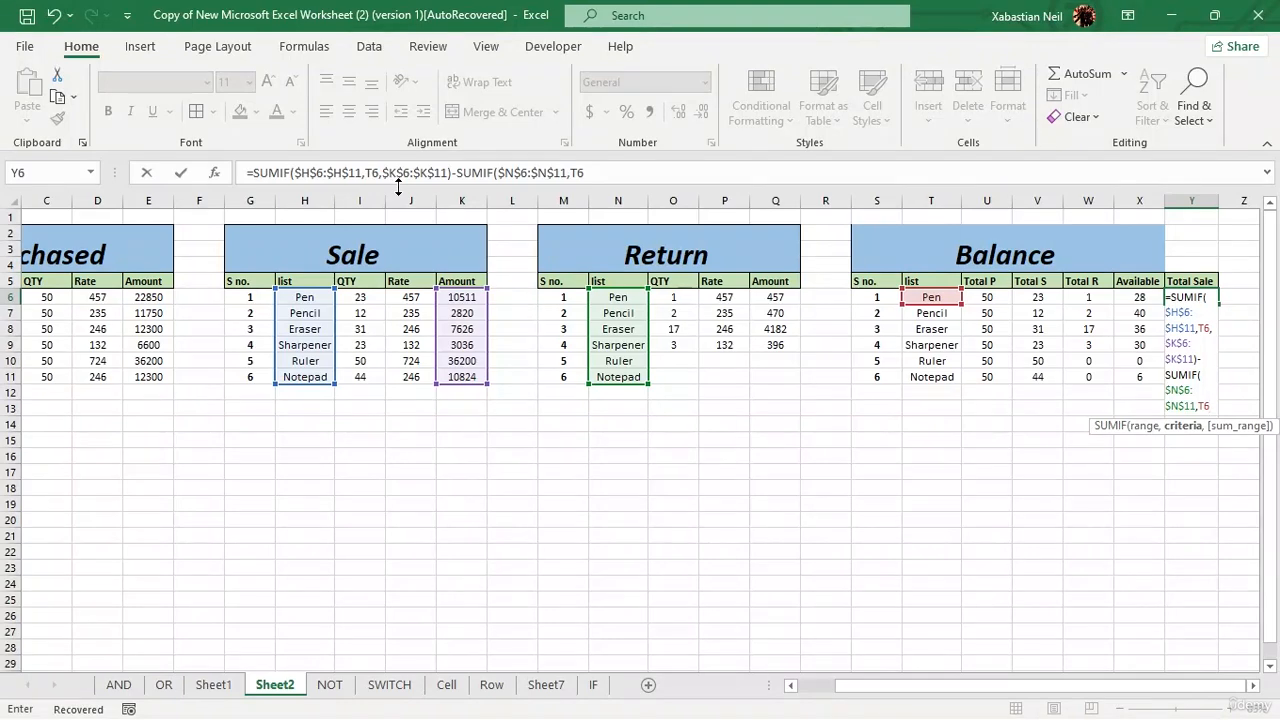
text(,)
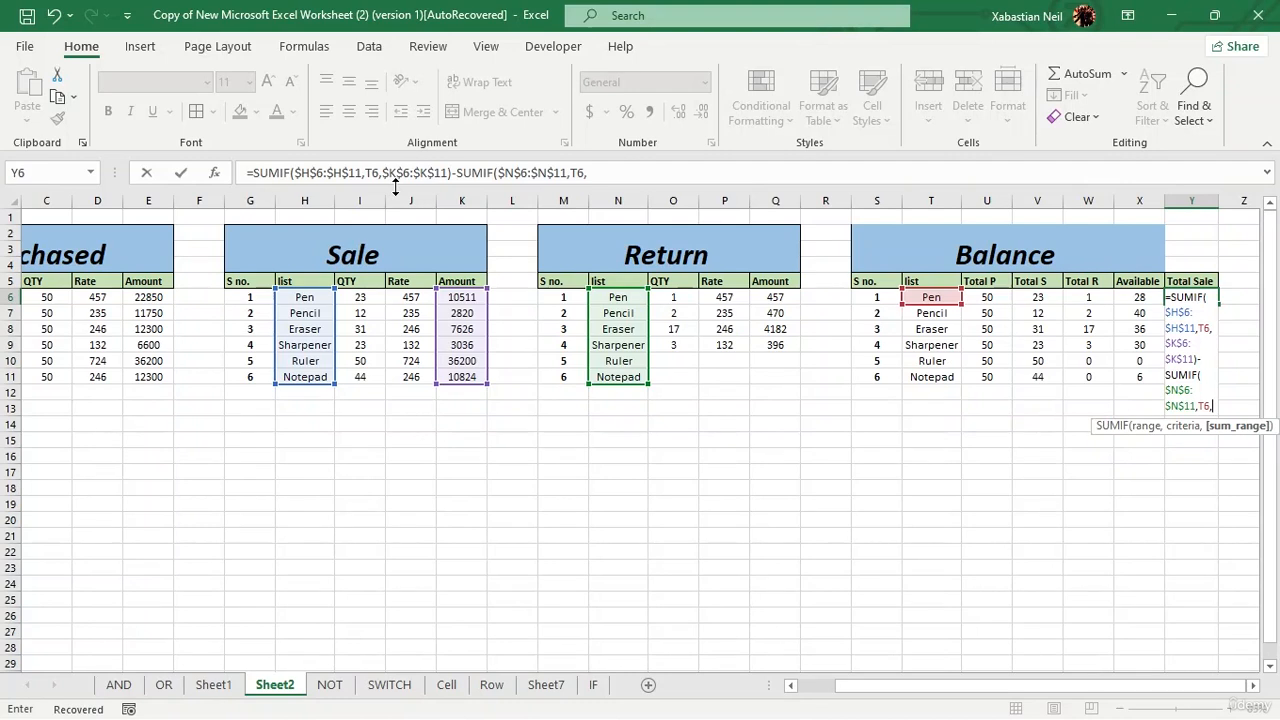
text(,)
drag(775, 297, 776, 373)
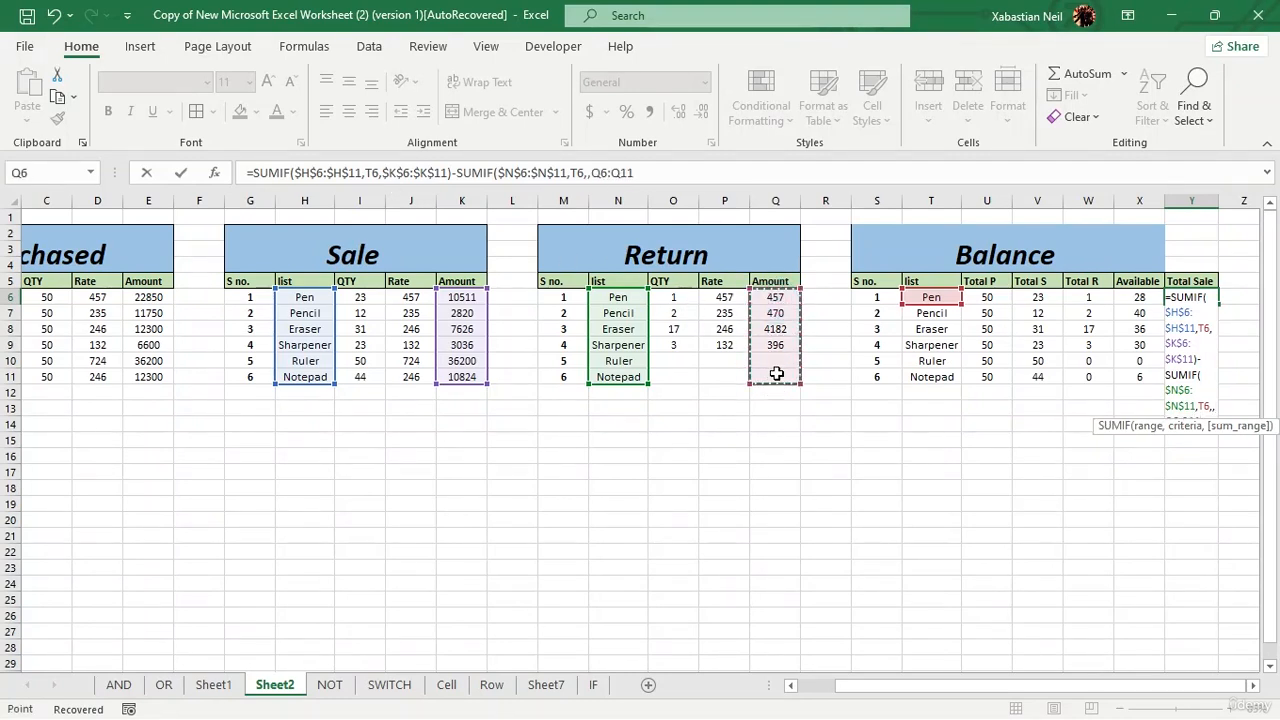
key(F4)
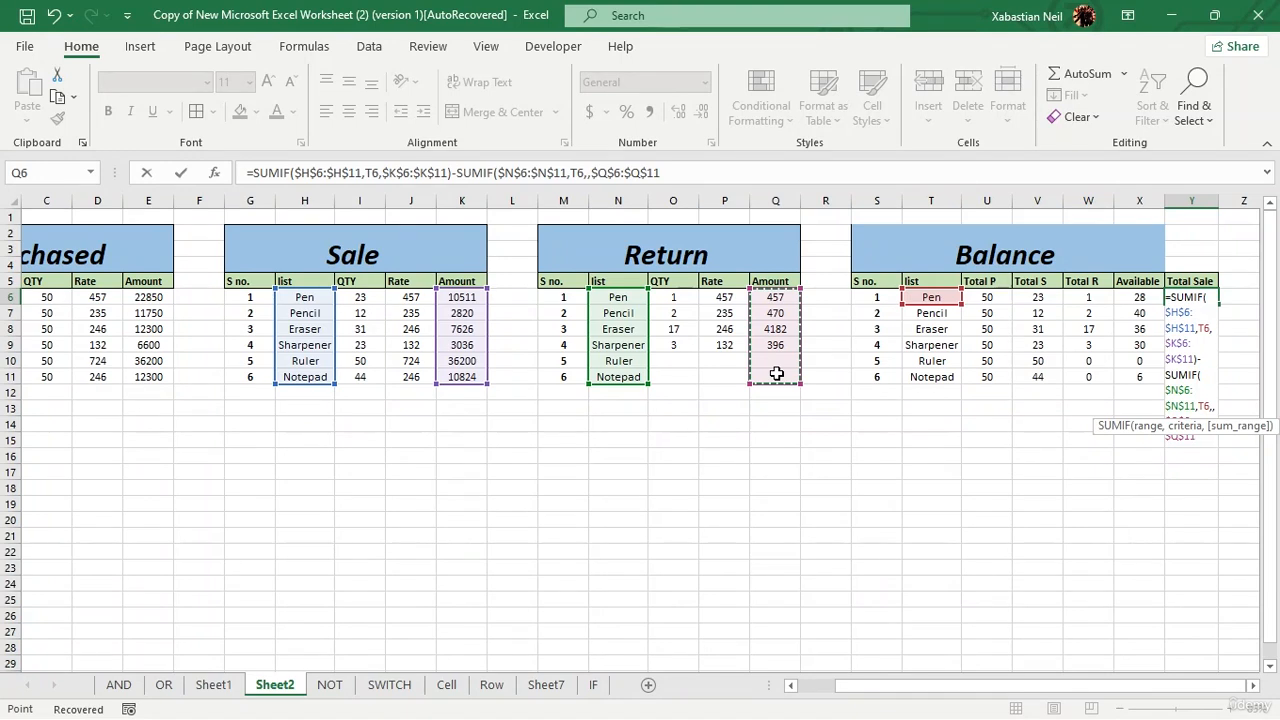
text())
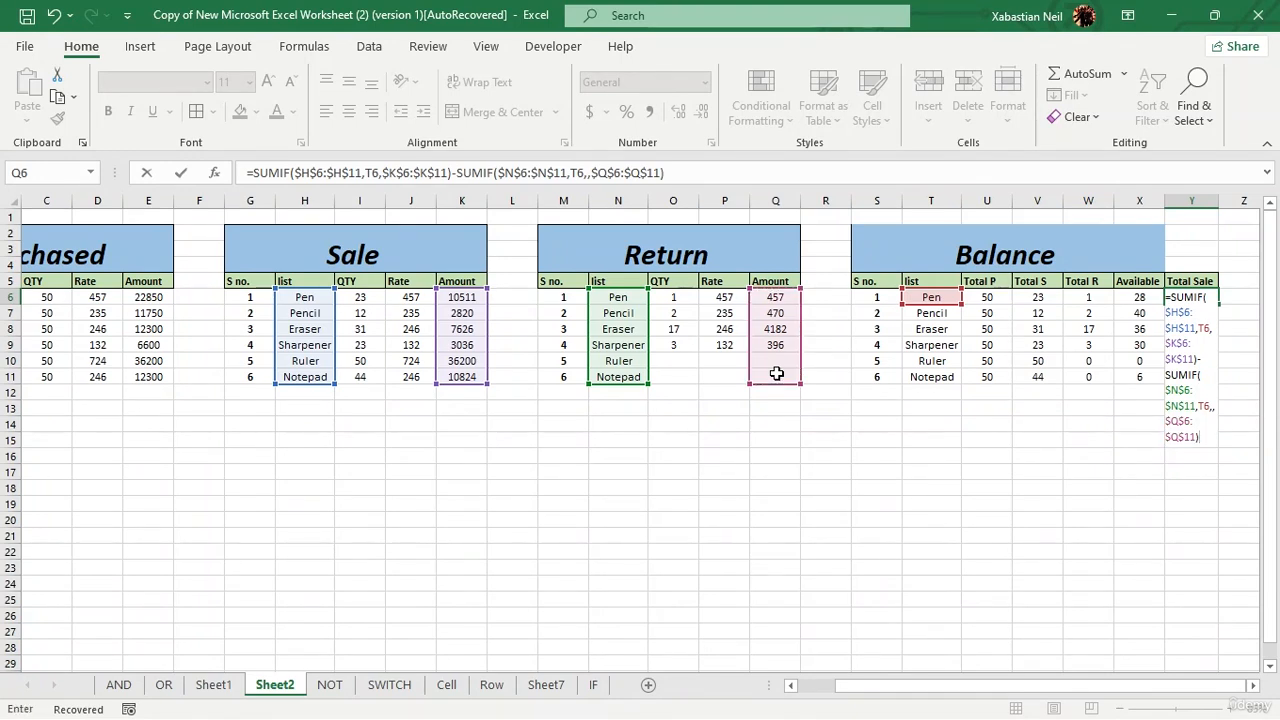
key(Return)
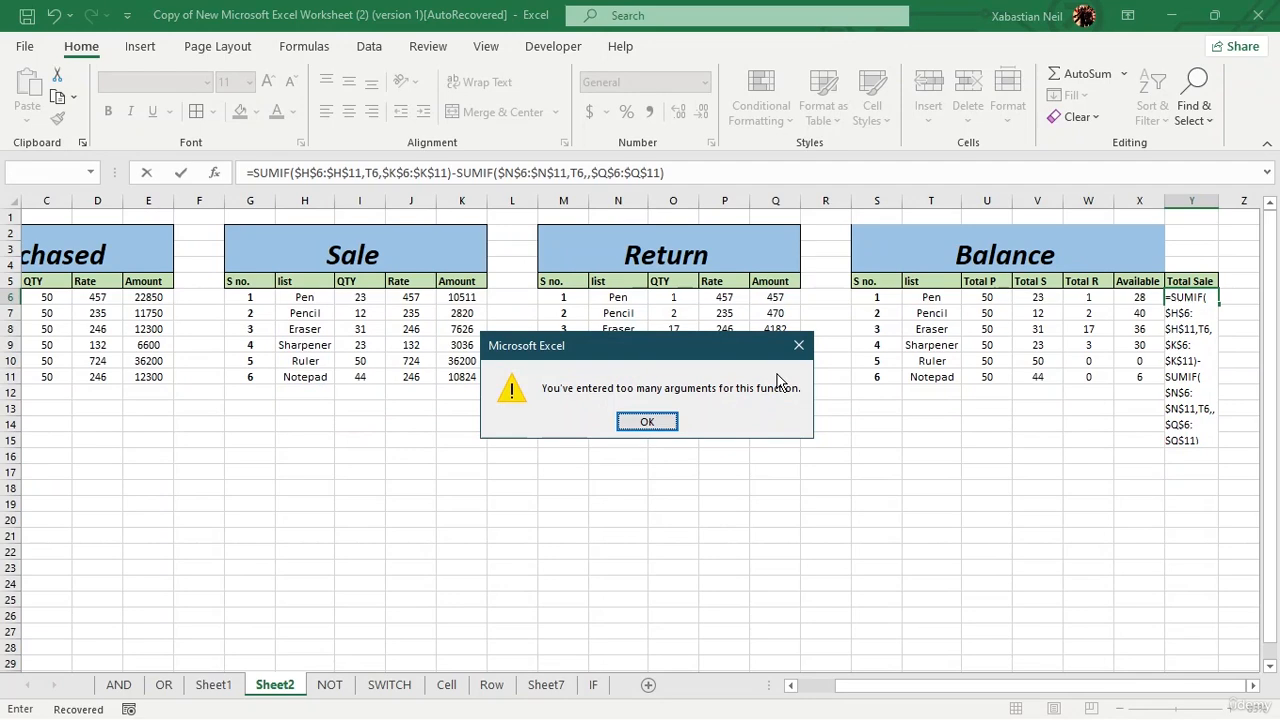
click(630, 424)
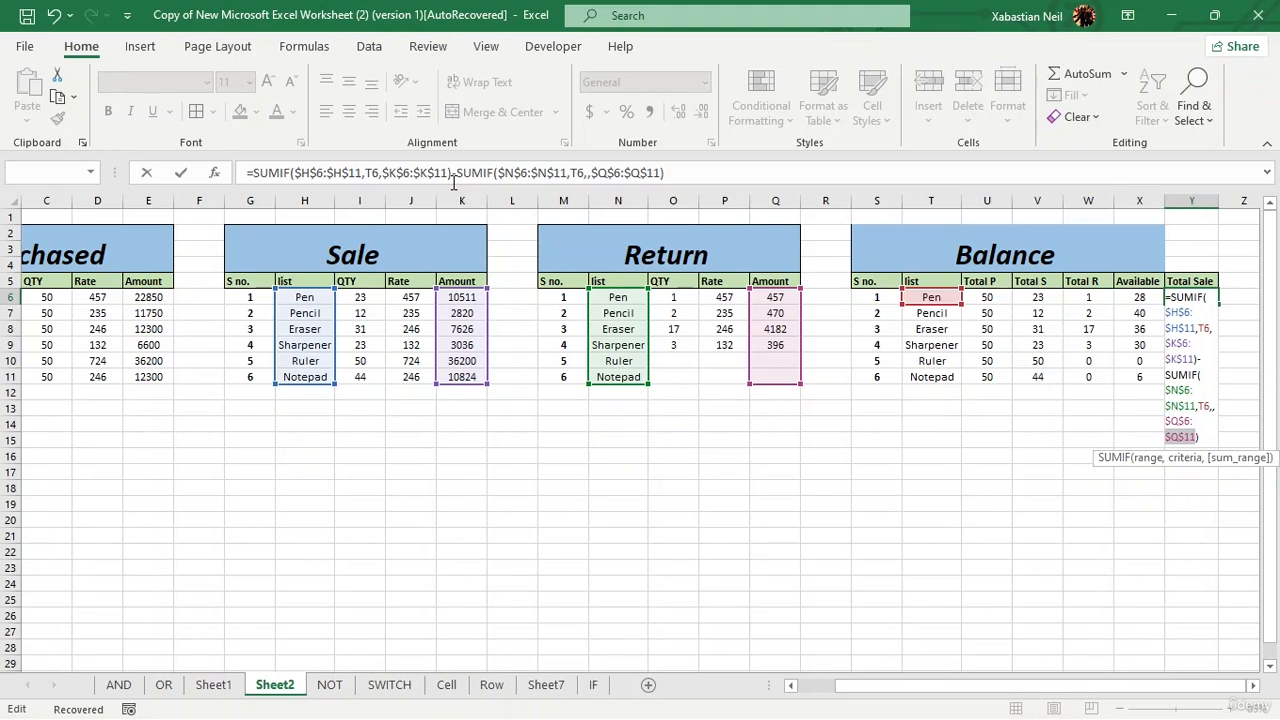
Step: Remove the extra comma before $Q$6:$Q$11 in Y6's formula, enter it and fill it down to Y11
click(594, 174)
key(BackSpace)
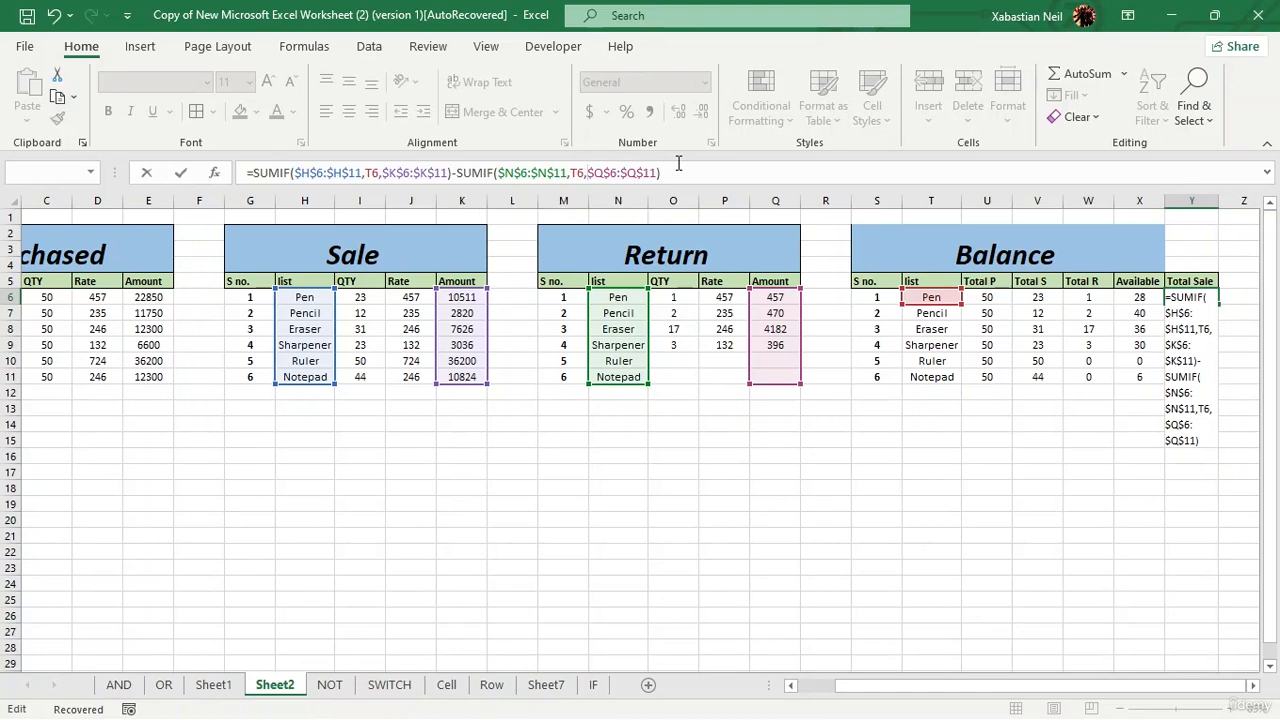
key(Return)
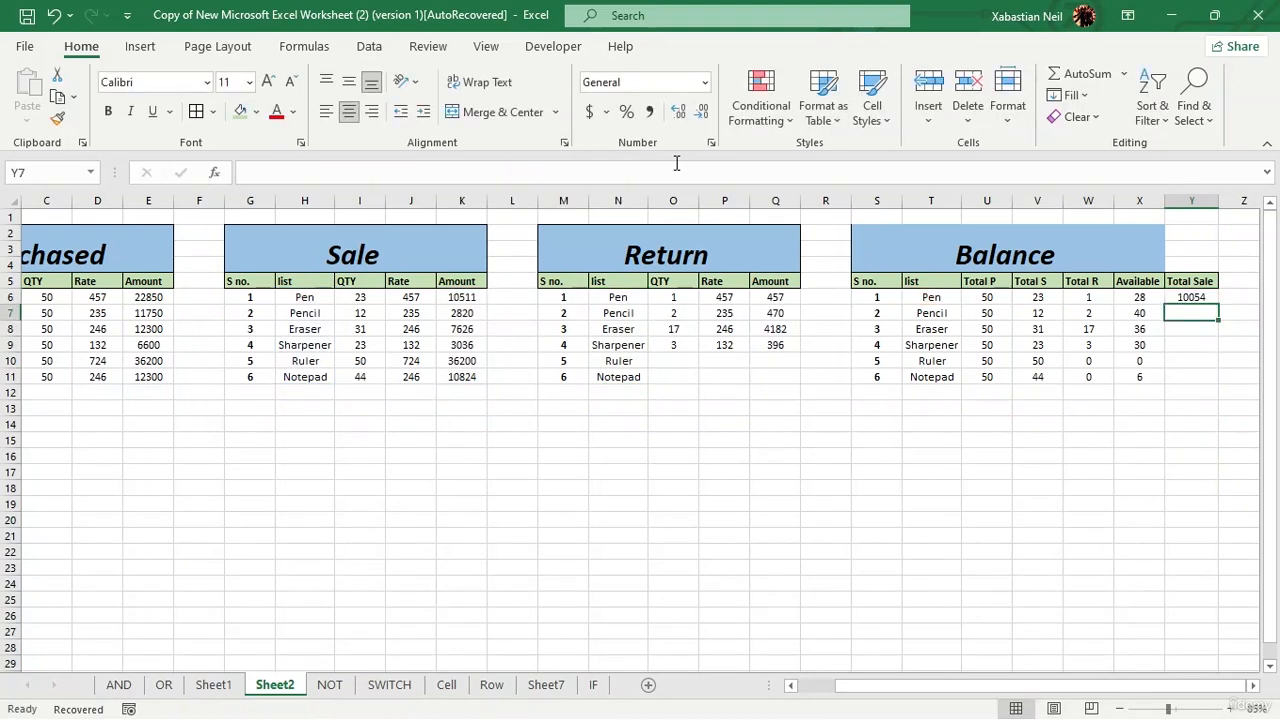
click(1210, 299)
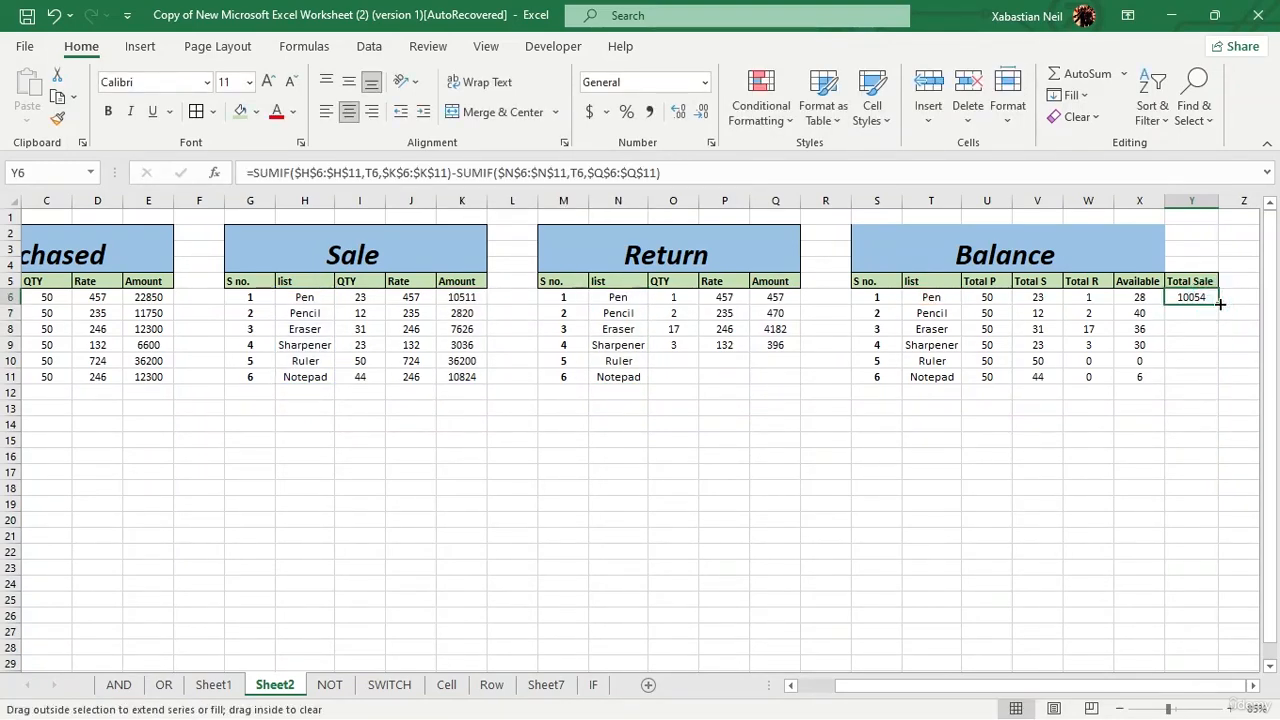
double_click(1219, 305)
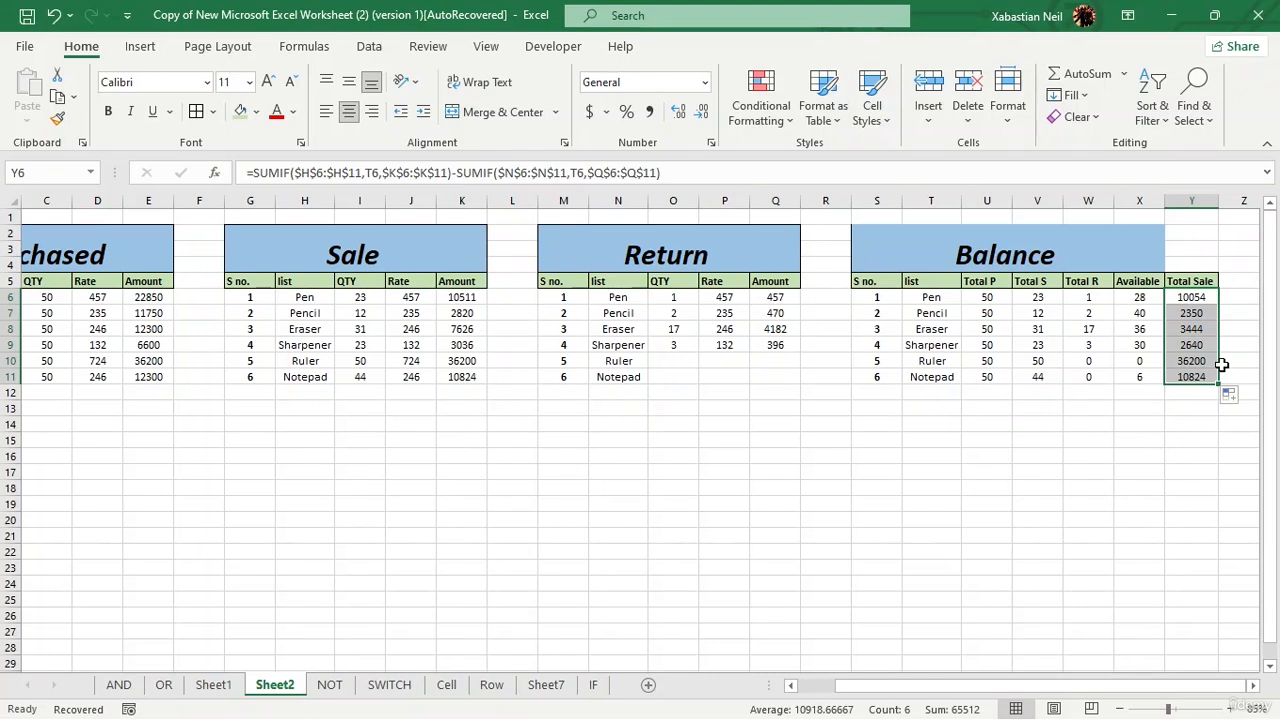
Step: Merge and center the Balance title across S2:Y4 so it spans the Total Sale column
drag(1208, 230, 1019, 245)
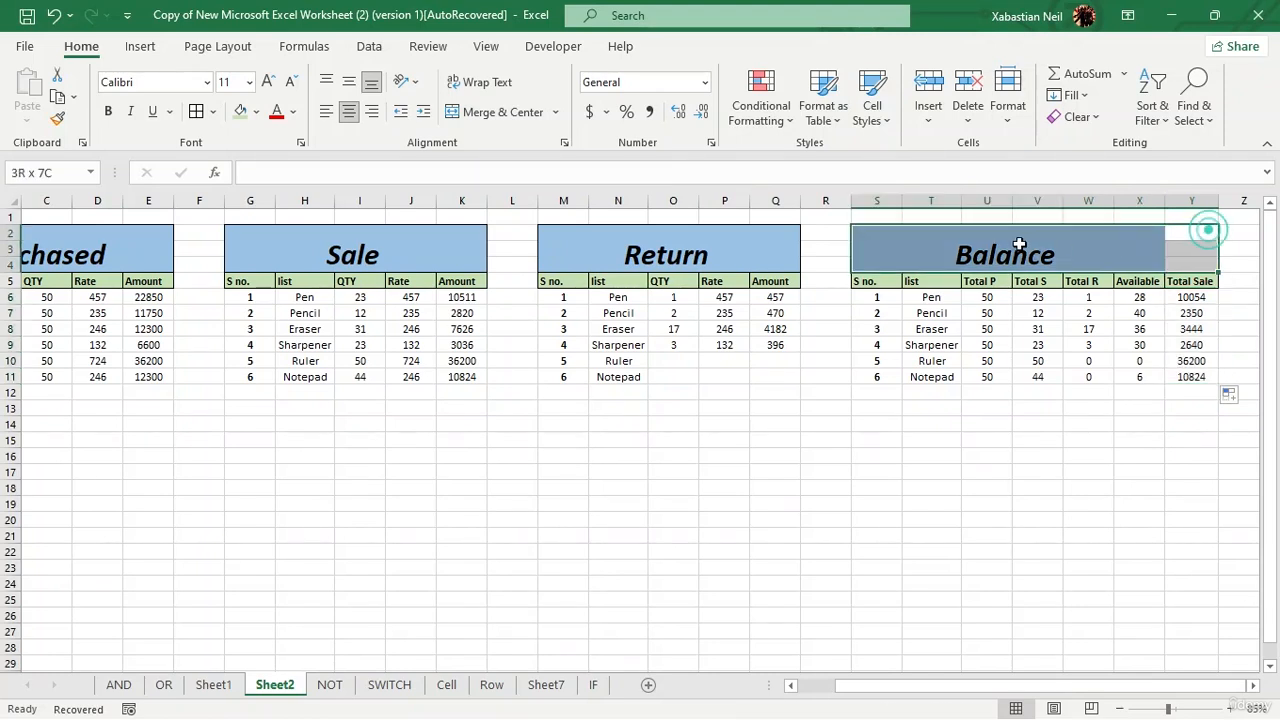
click(503, 111)
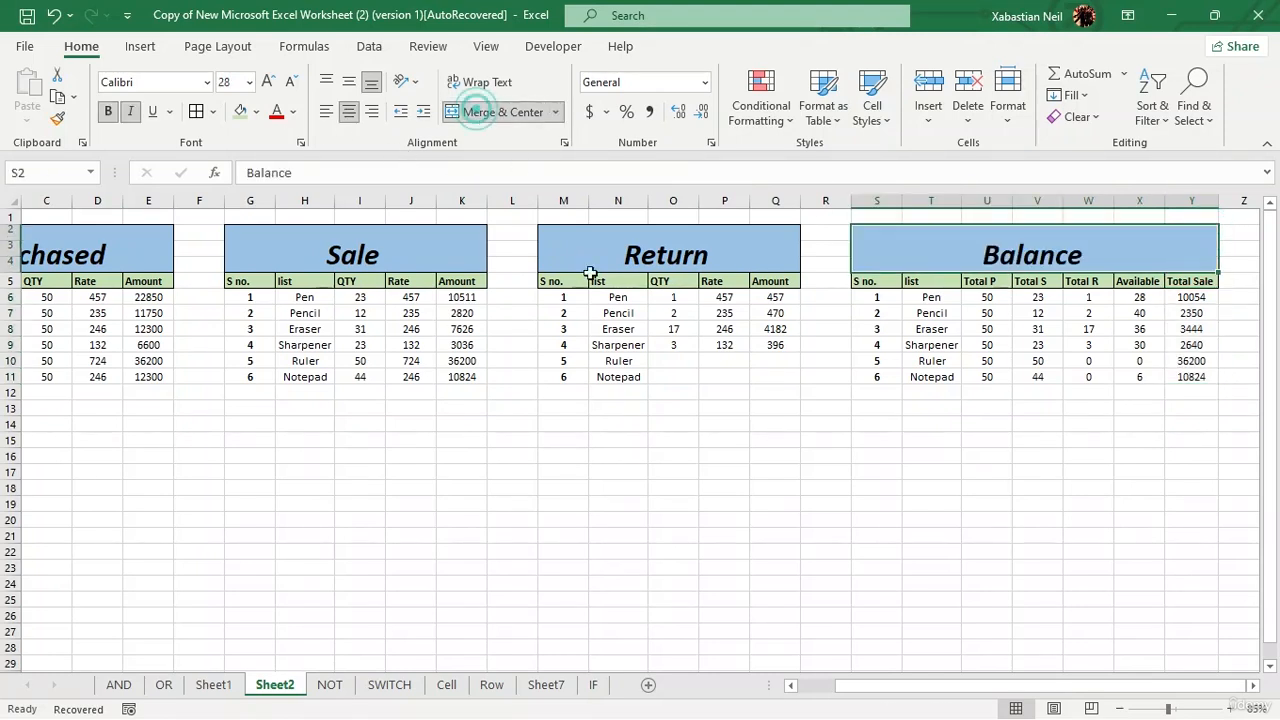
click(775, 455)
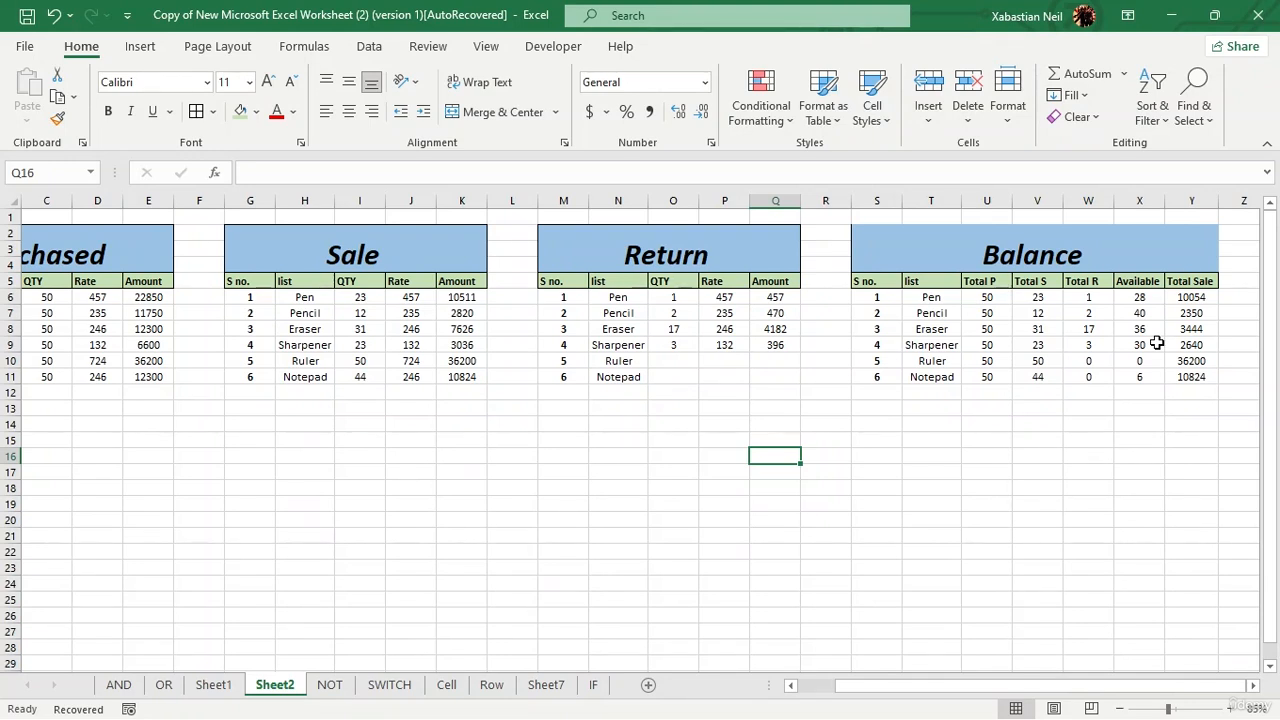
Step: Fill in Ruler's row of the Return table with QTY 46, Rate 57 and Amount 24672
click(686, 360)
text(46)
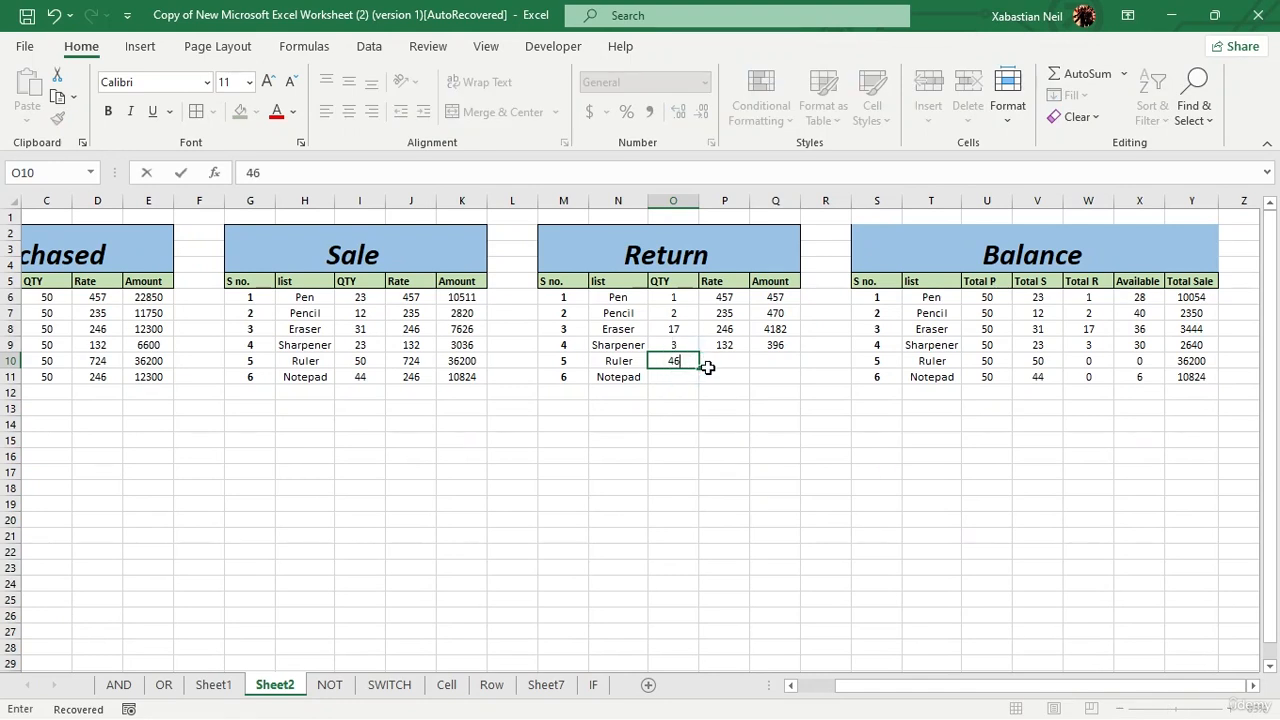
key(Tab)
text(57)
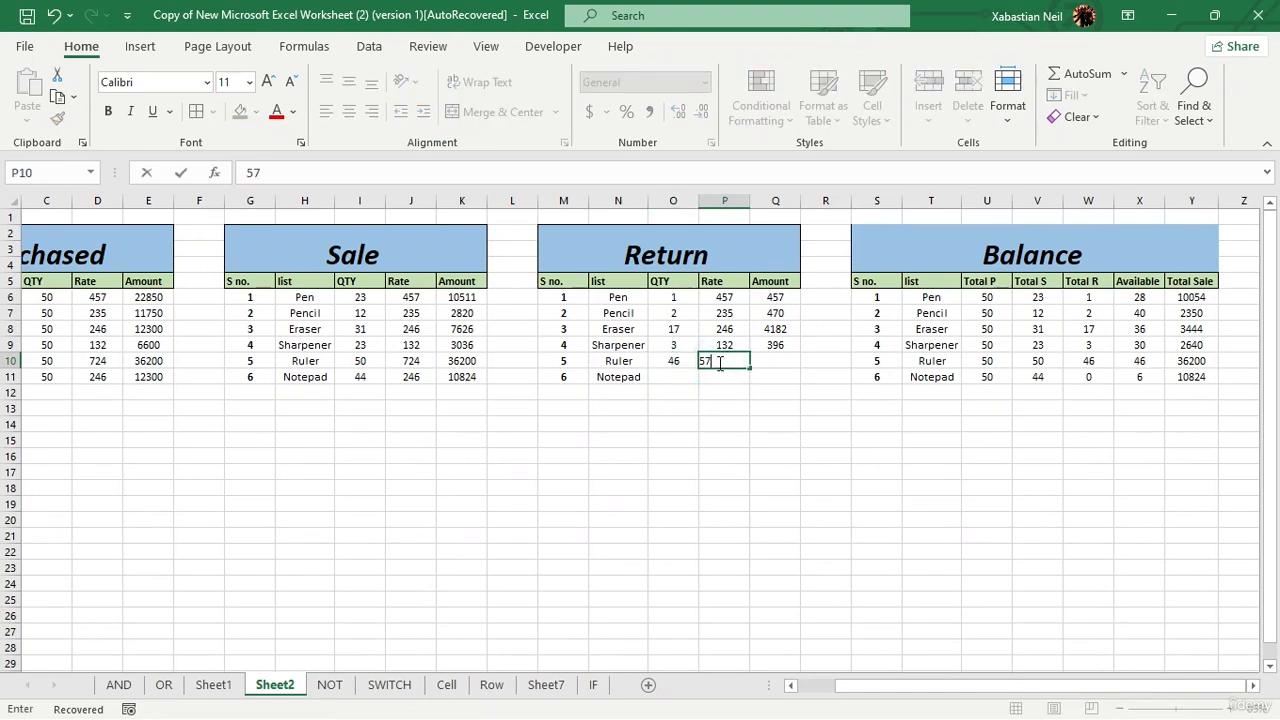
key(Tab)
click(772, 360)
text(24672)
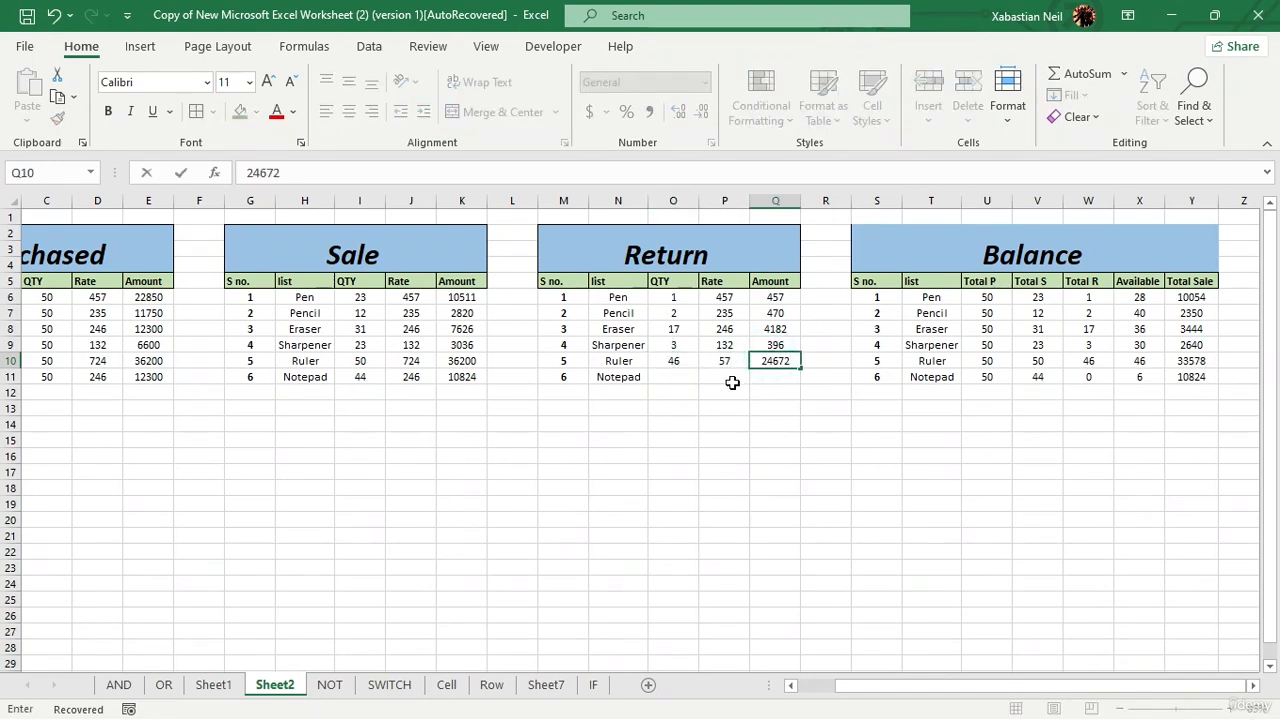
click(731, 378)
Step: Fill in Notepad's row of the Return table with QTY 2472, Rate 49469 and Amount 47274
click(673, 377)
text(2472)
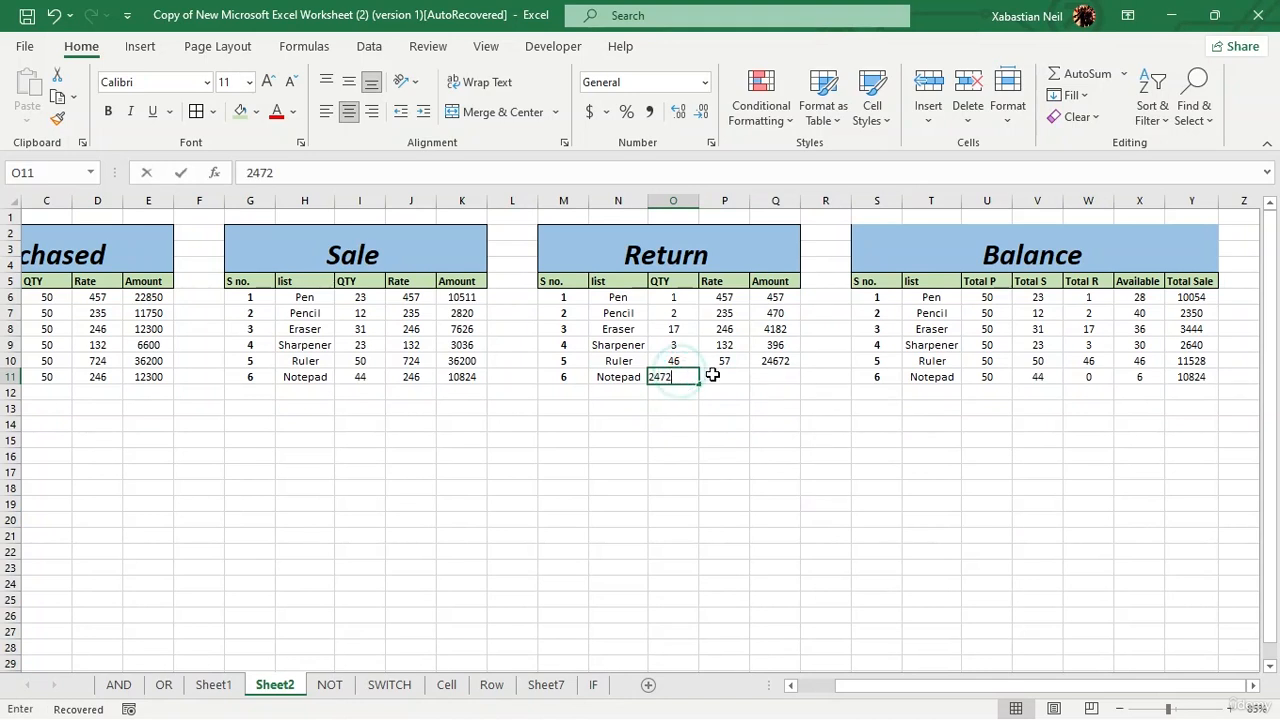
click(714, 376)
text(49469)
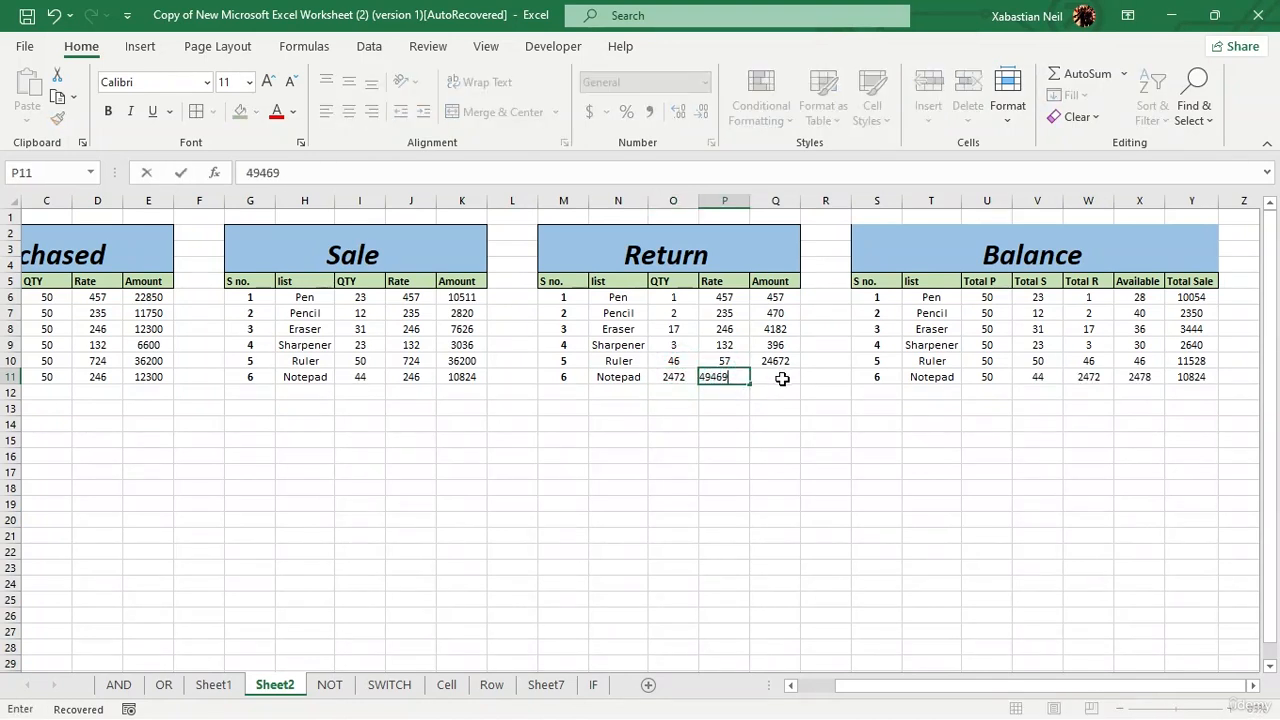
click(783, 377)
text(47274)
click(775, 438)
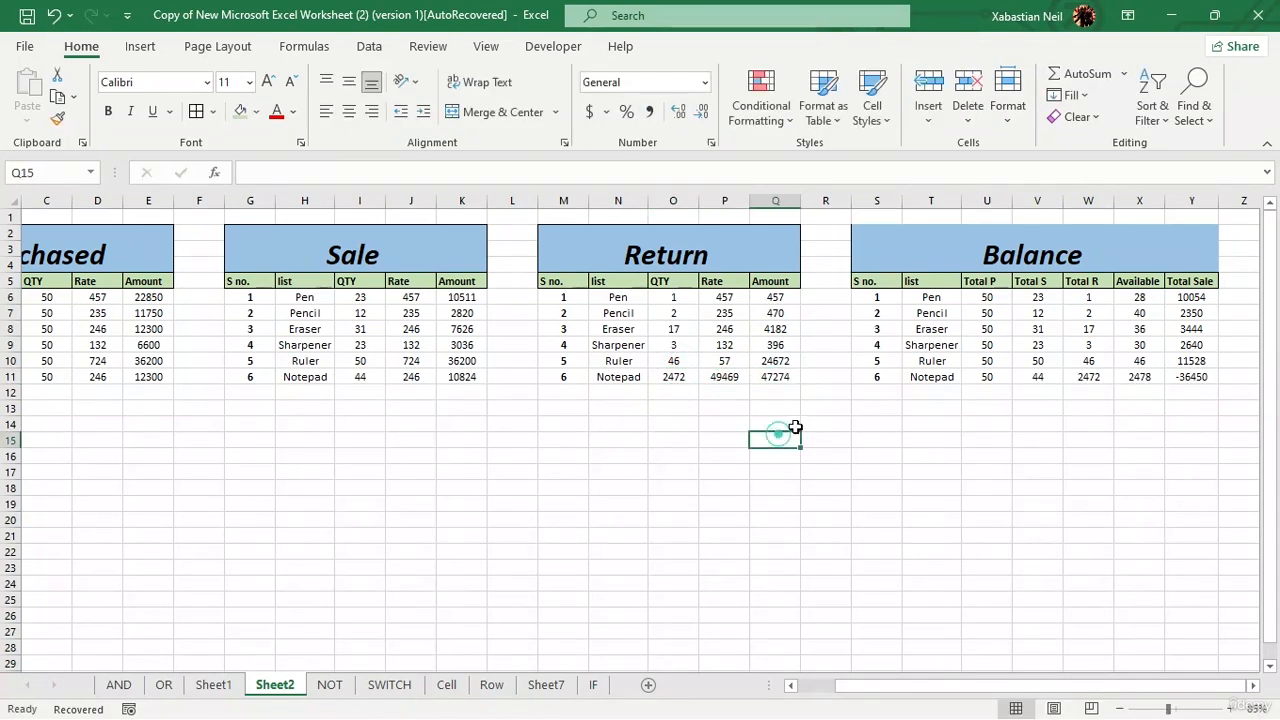